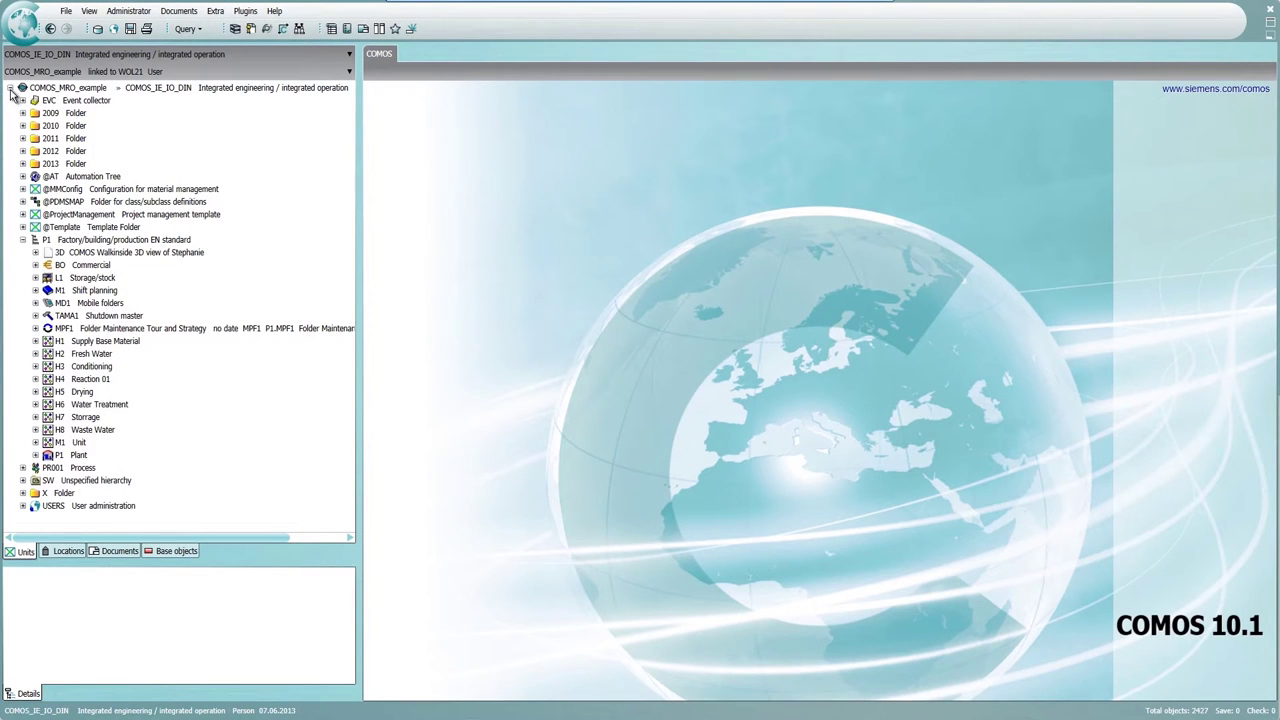
Step: Open the PFB.001 P&ID of the H4 Reaction 01 unit in its own navigator tab
{"action": "left_click", "coordinate": [82, 381]}
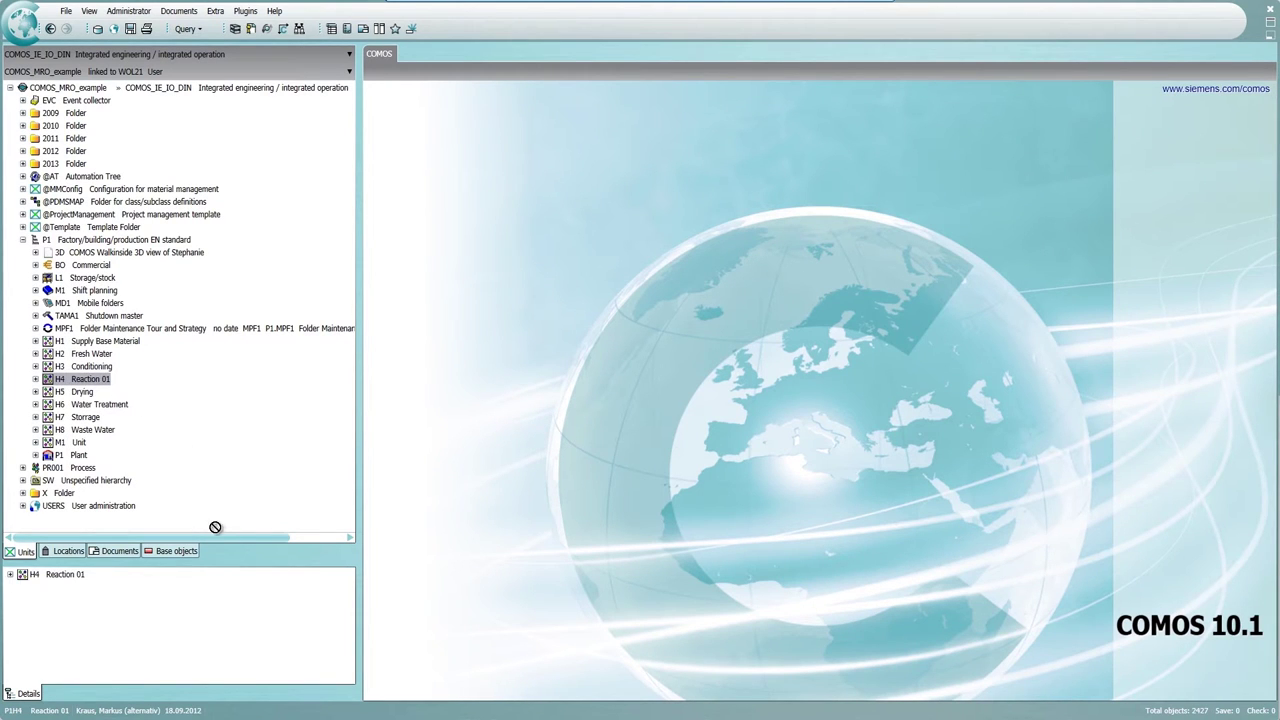
{"action": "left_click_drag", "start_coordinate": [82, 381], "coordinate": [225, 558]}
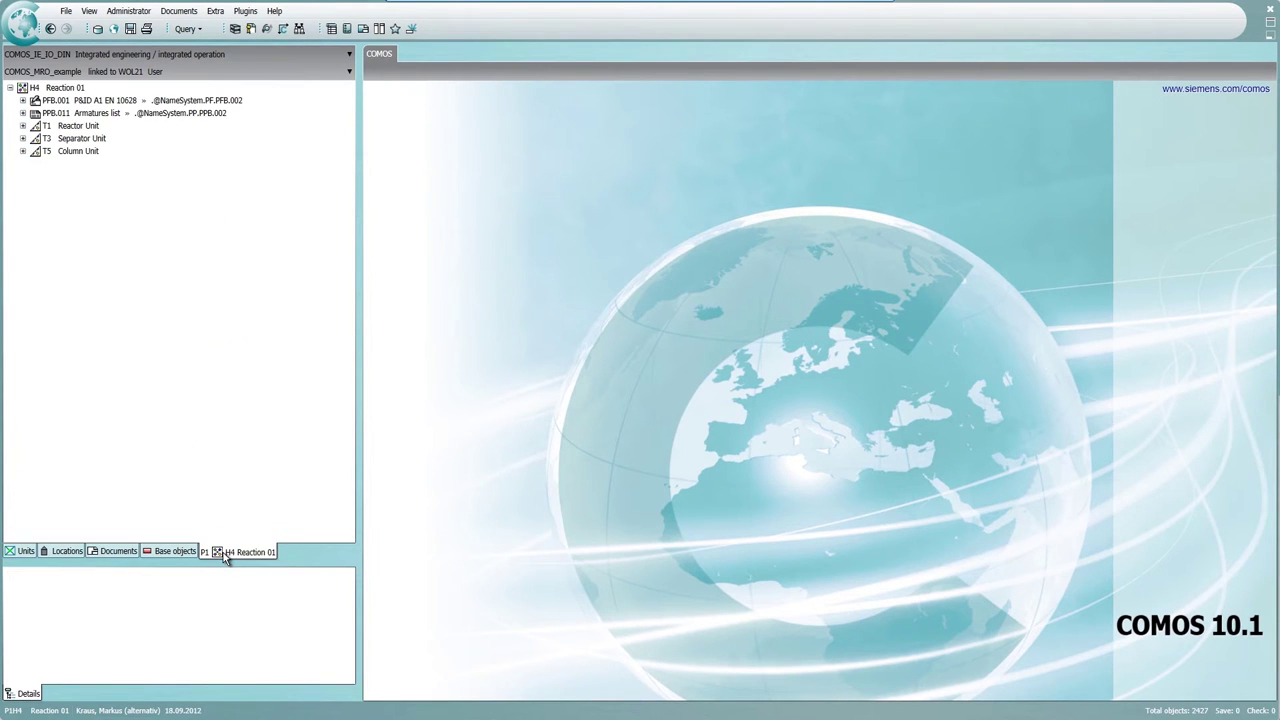
{"action": "left_click", "coordinate": [120, 103]}
{"action": "double_click", "coordinate": [120, 103]}
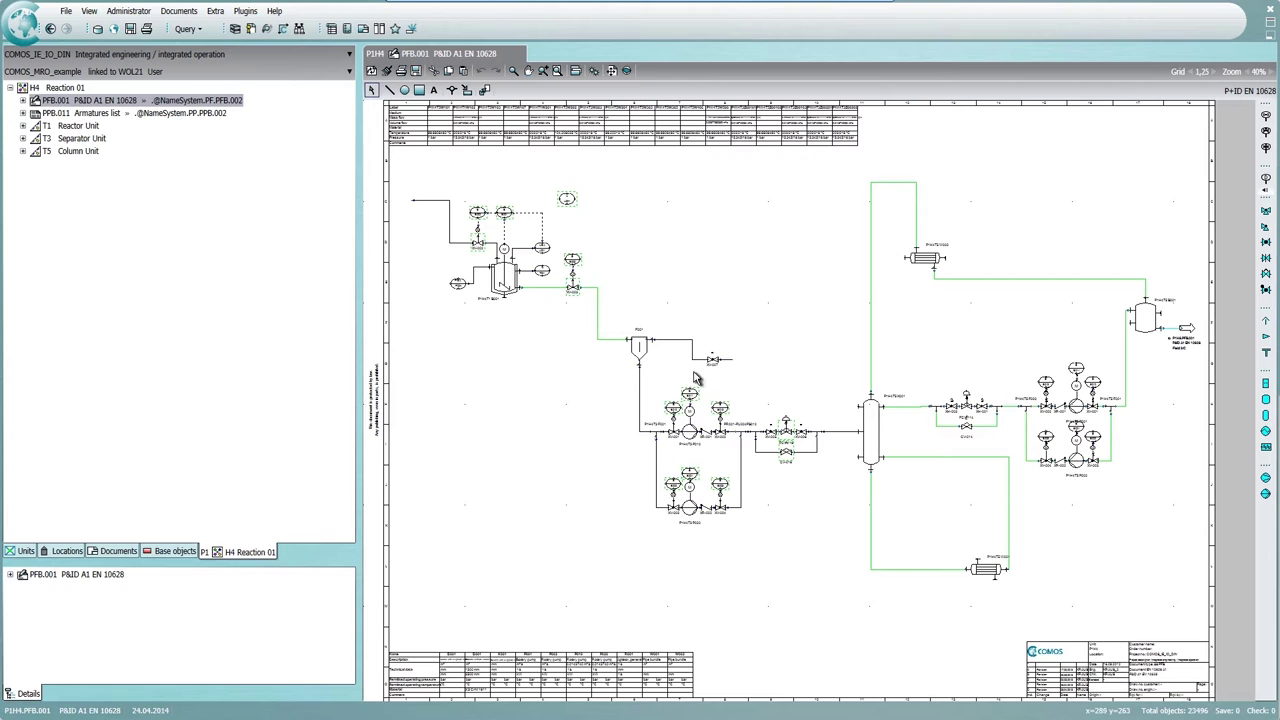
Step: Zoom in on control valve FCV-116 and bring up its context menu
{"action": "left_click_drag", "start_coordinate": [738, 372], "coordinate": [850, 510]}
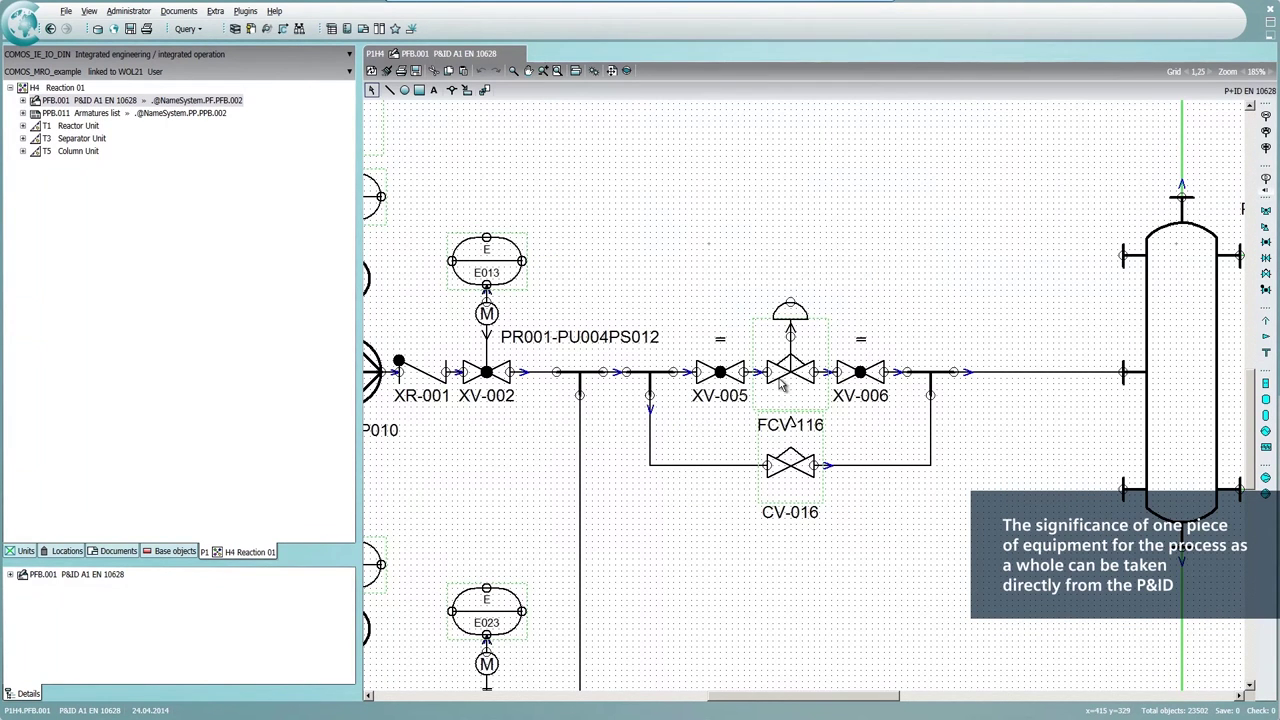
{"action": "left_click", "coordinate": [782, 384]}
{"action": "right_click", "coordinate": [784, 381]}
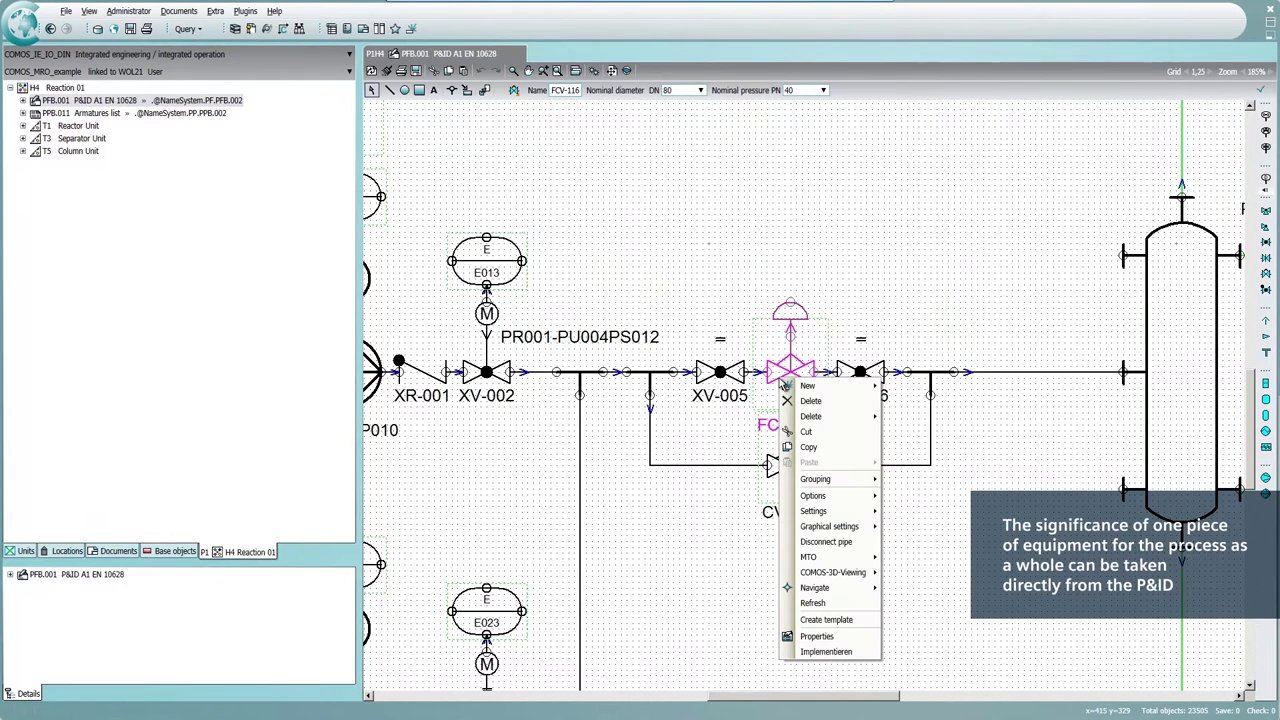
{"action": "left_click", "coordinate": [830, 603]}
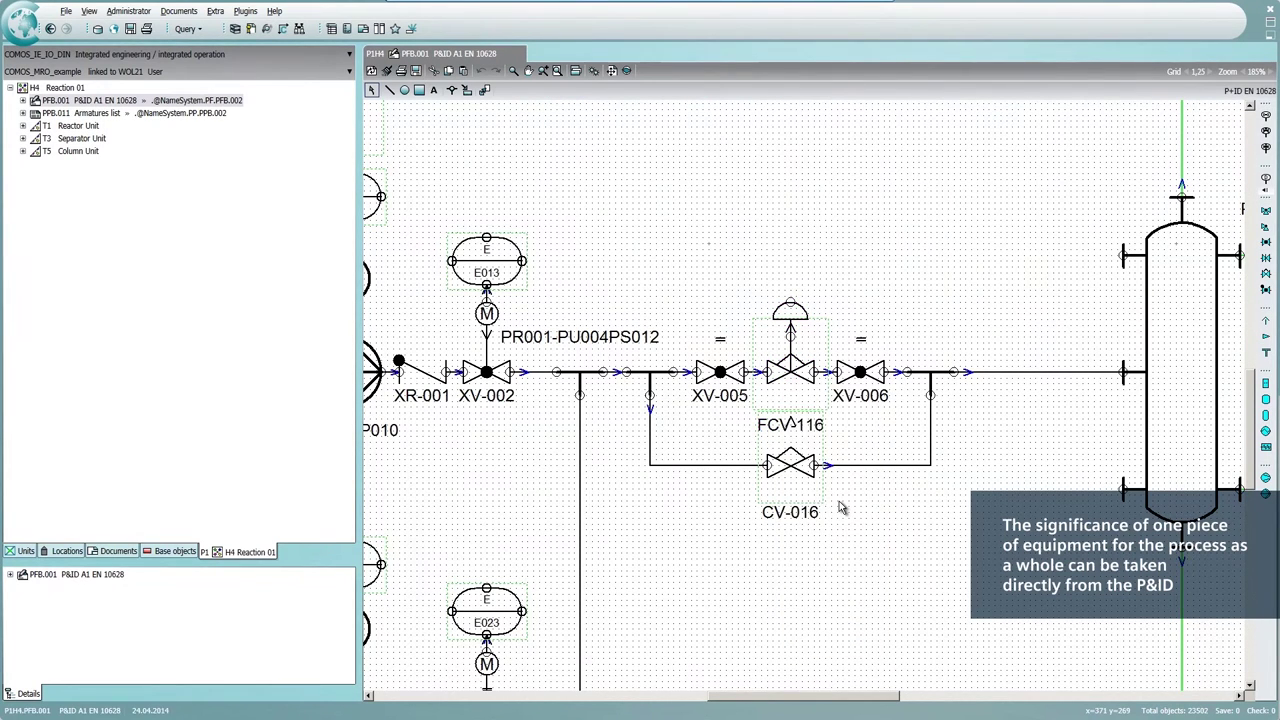
{"action": "right_click", "coordinate": [790, 375]}
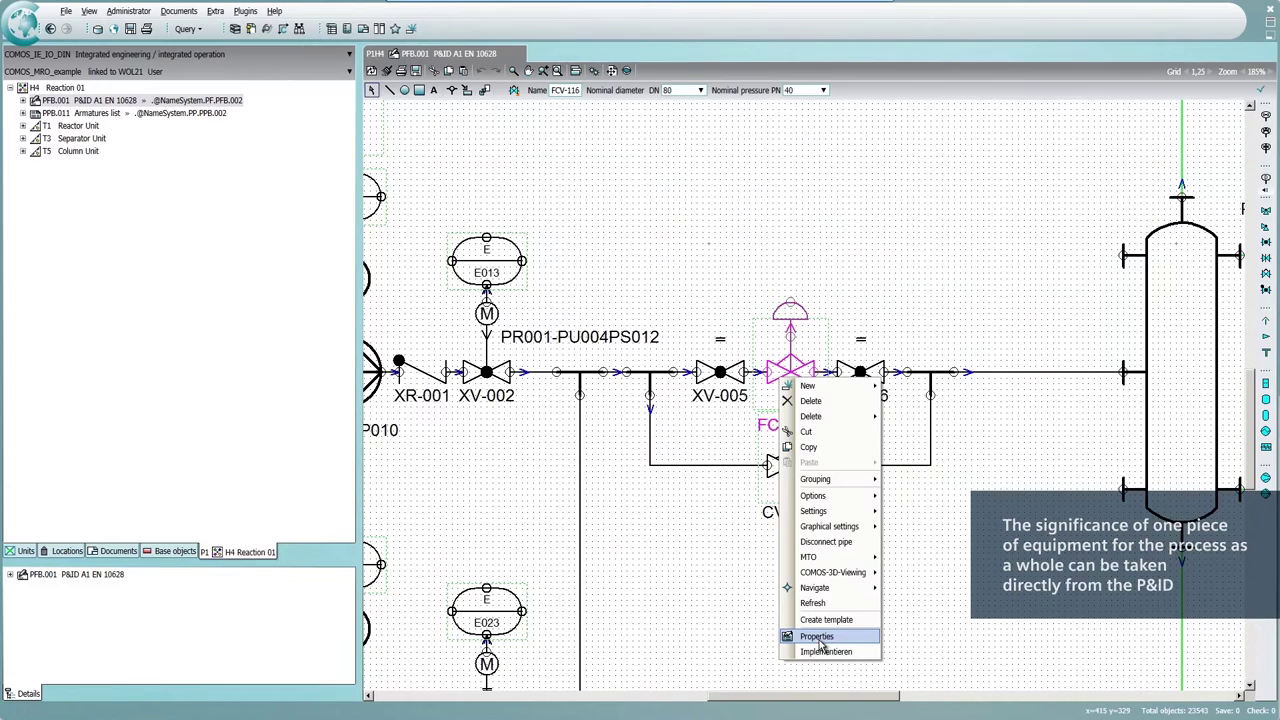
Step: Rate FCV-116's failure likelihood as more than once per year and its consequence as 20 days' total production loss
{"action": "left_click", "coordinate": [818, 646]}
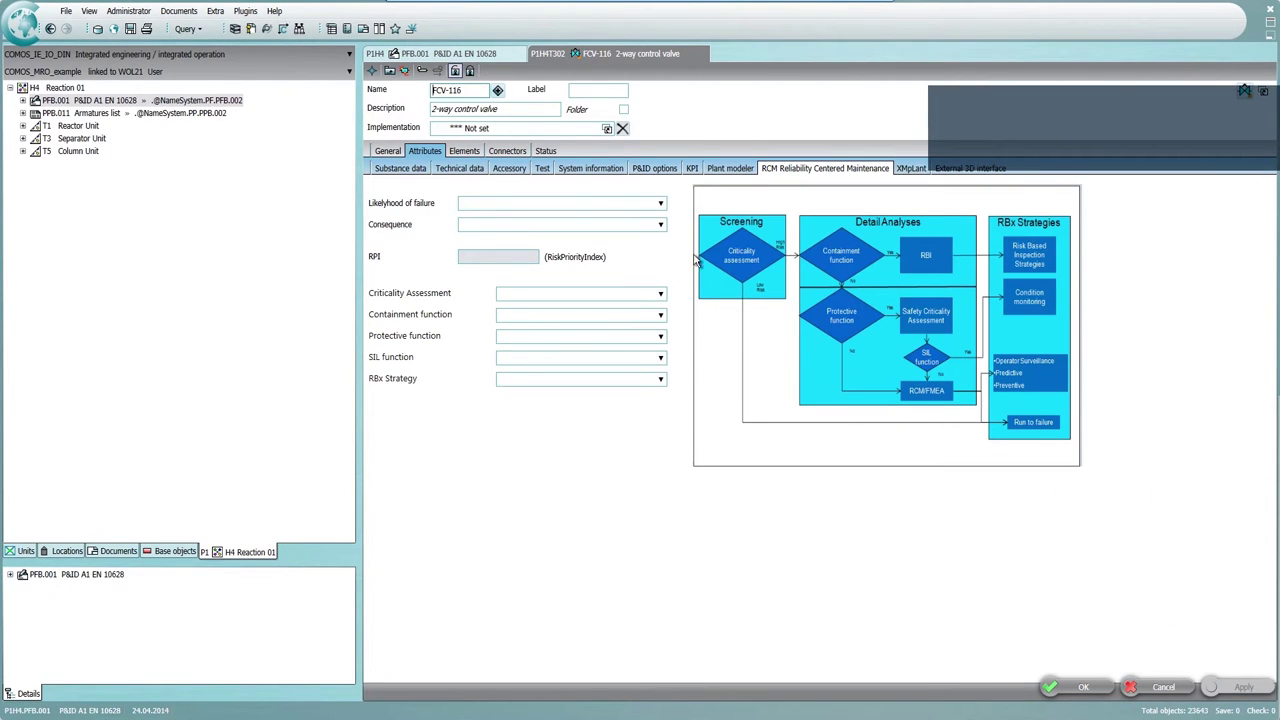
{"action": "left_click", "coordinate": [660, 204]}
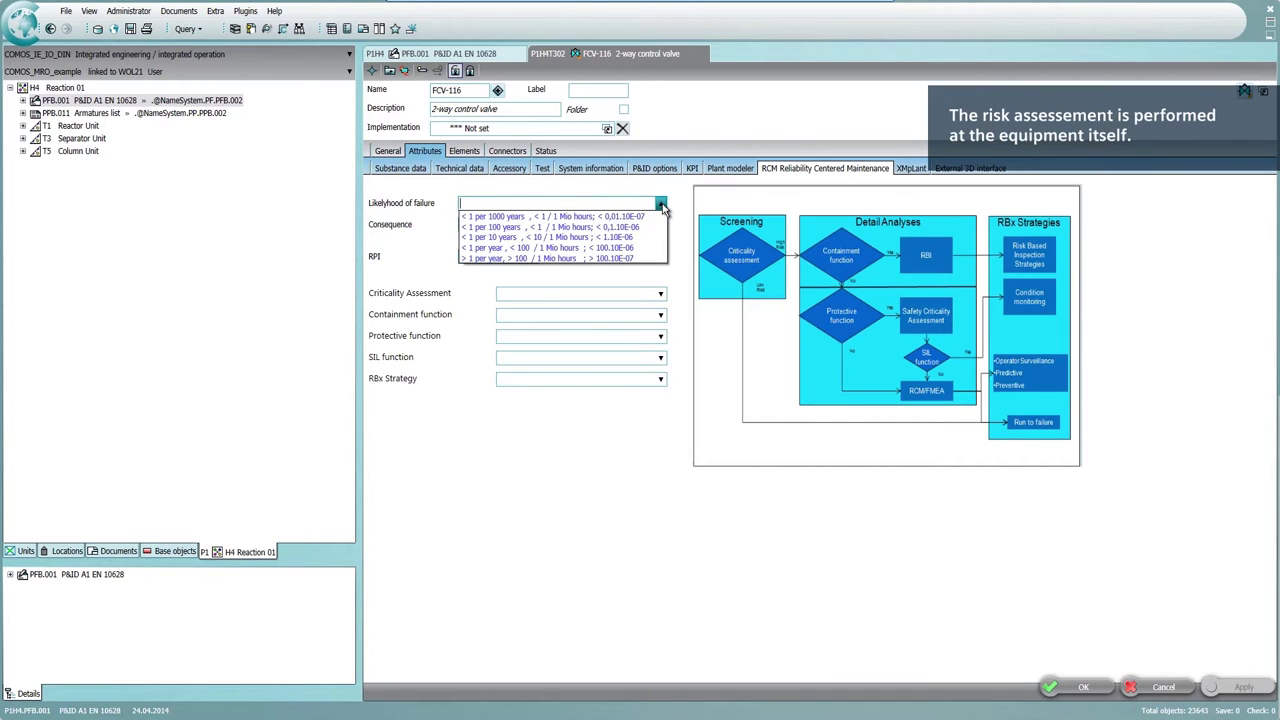
{"action": "left_click", "coordinate": [577, 258]}
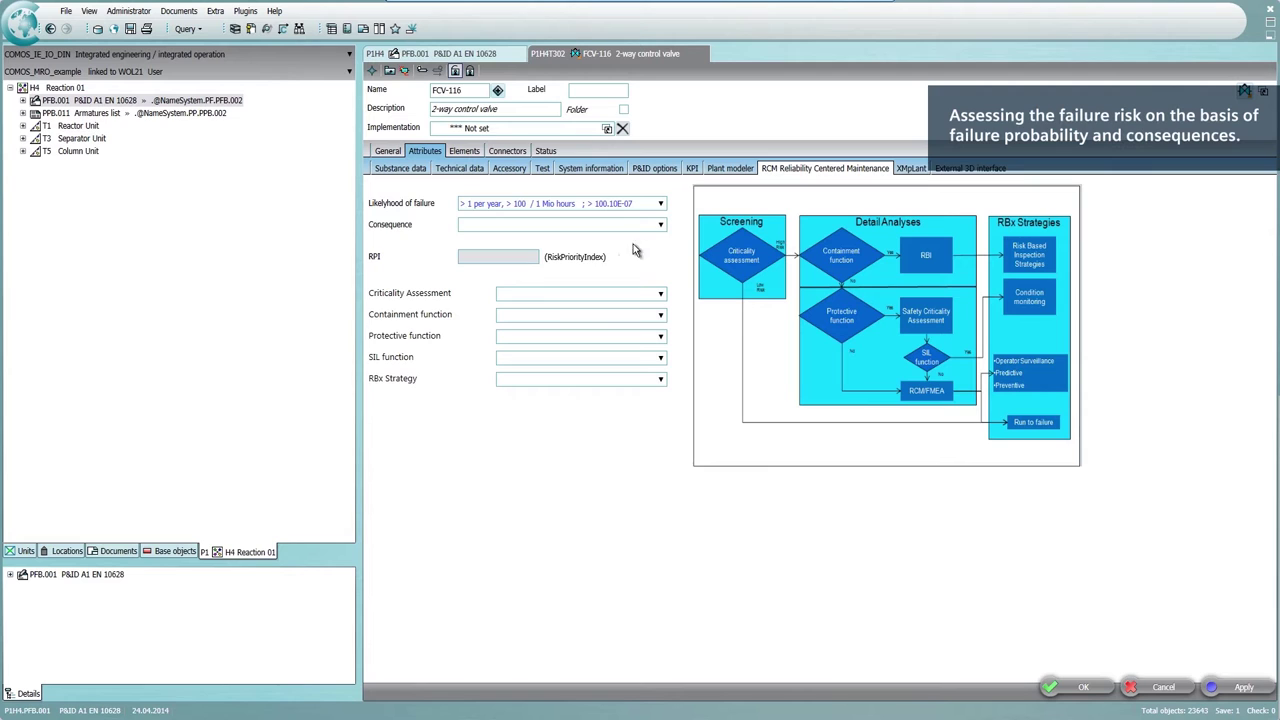
{"action": "left_click", "coordinate": [660, 225]}
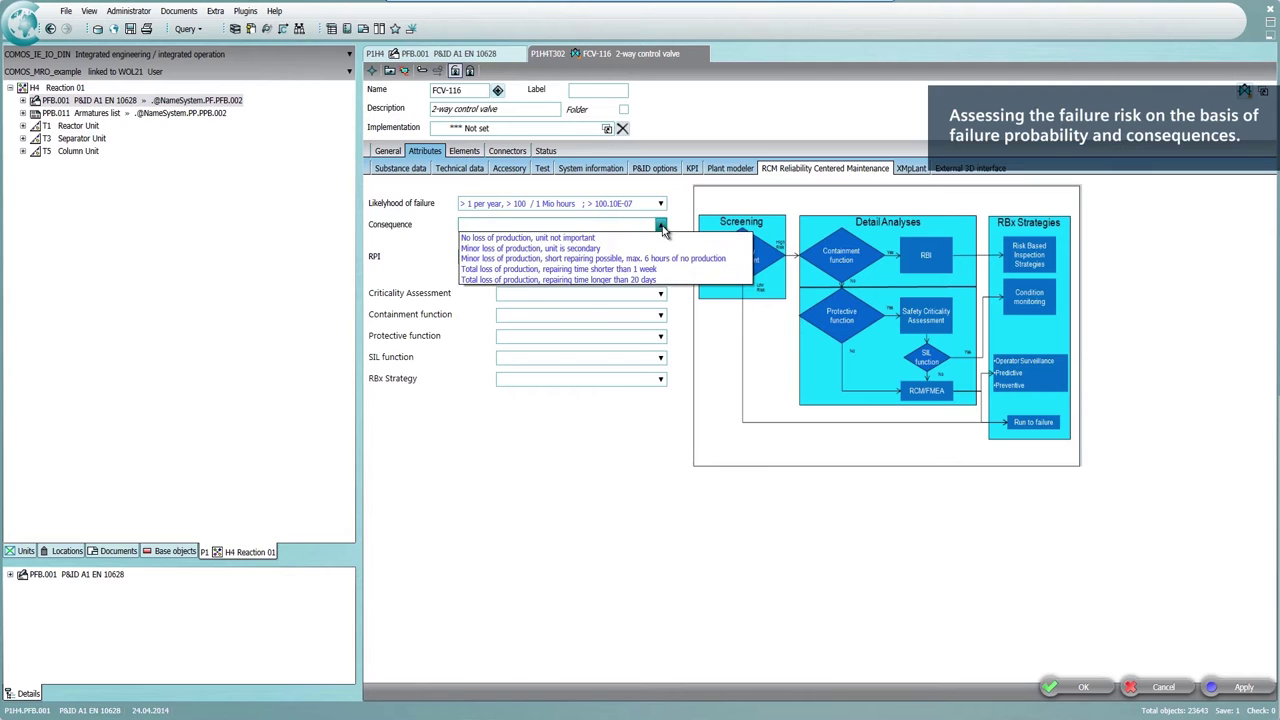
{"action": "left_click", "coordinate": [674, 281]}
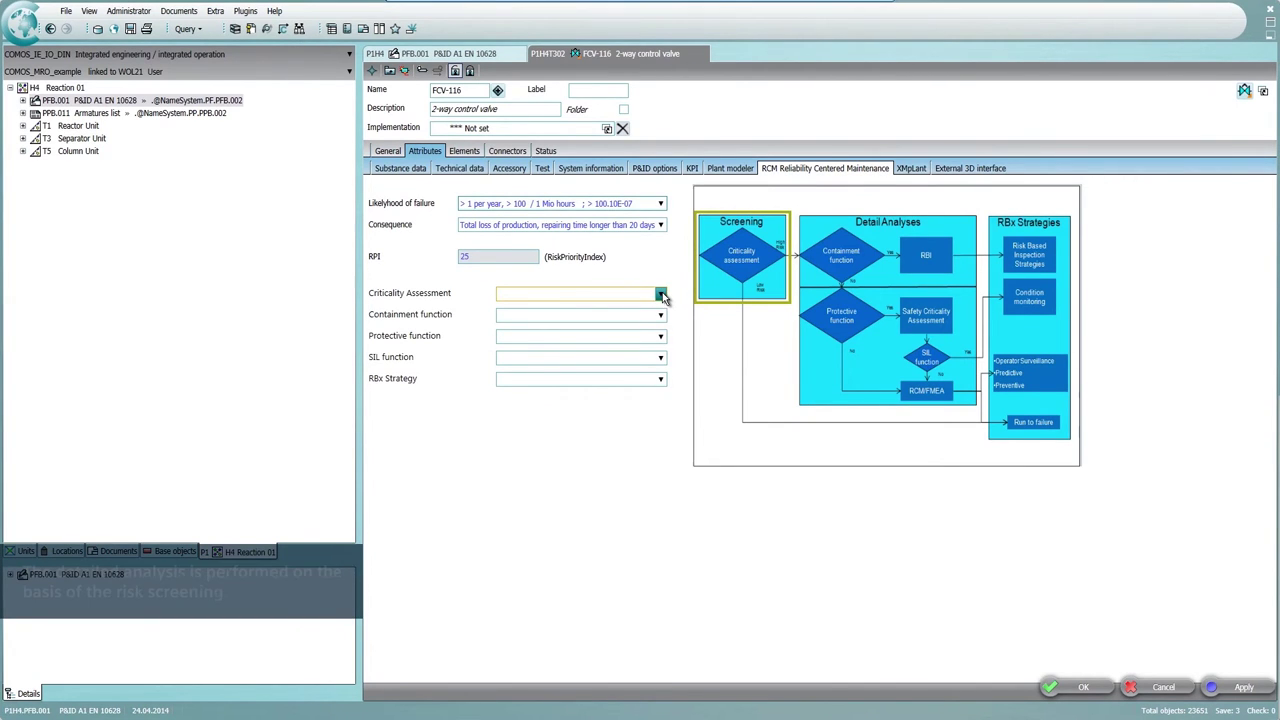
Step: Set criticality to High Risk, set containment, protective and SIL functions to No, and set RBx strategy to Preventive
{"action": "left_click", "coordinate": [661, 294]}
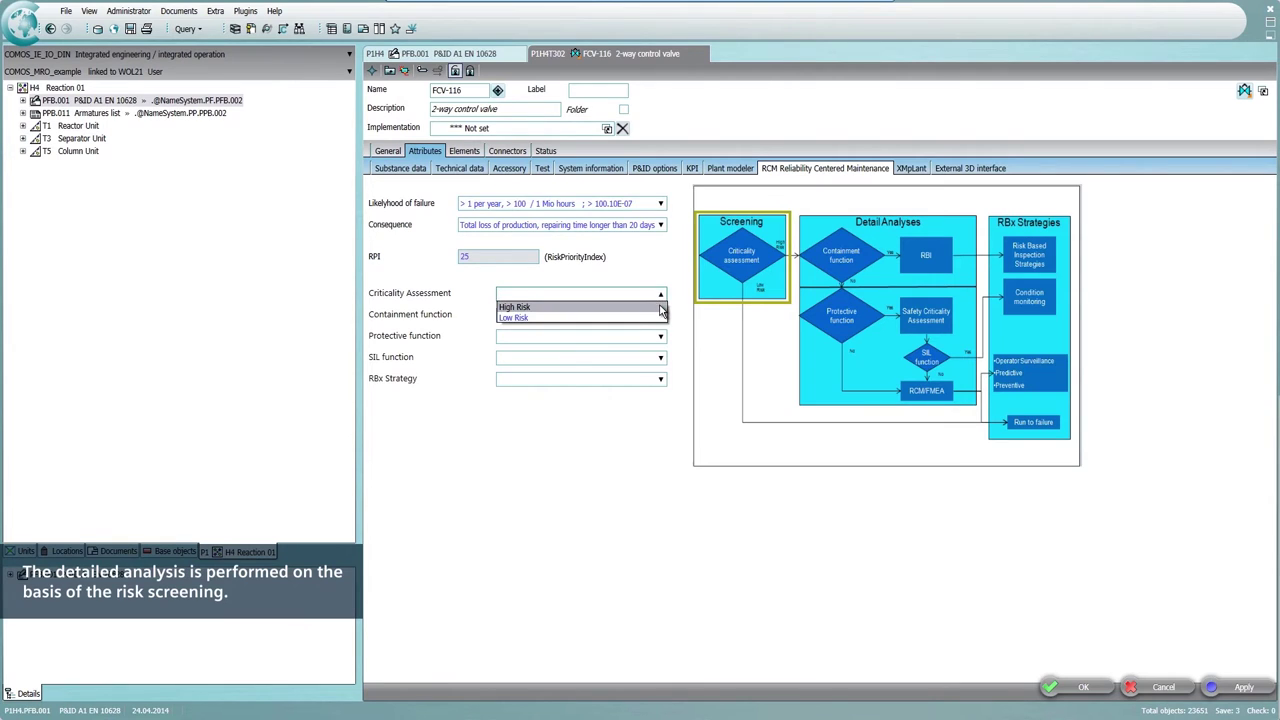
{"action": "left_click", "coordinate": [661, 309]}
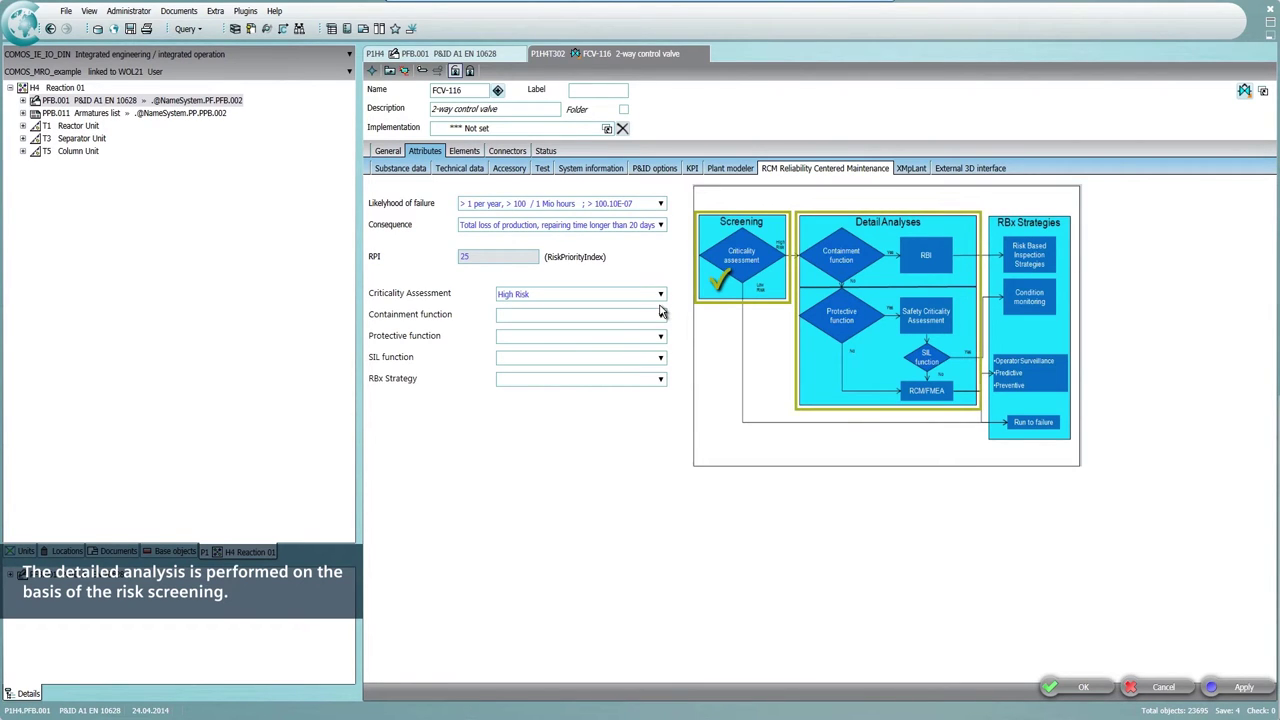
{"action": "left_click", "coordinate": [660, 314]}
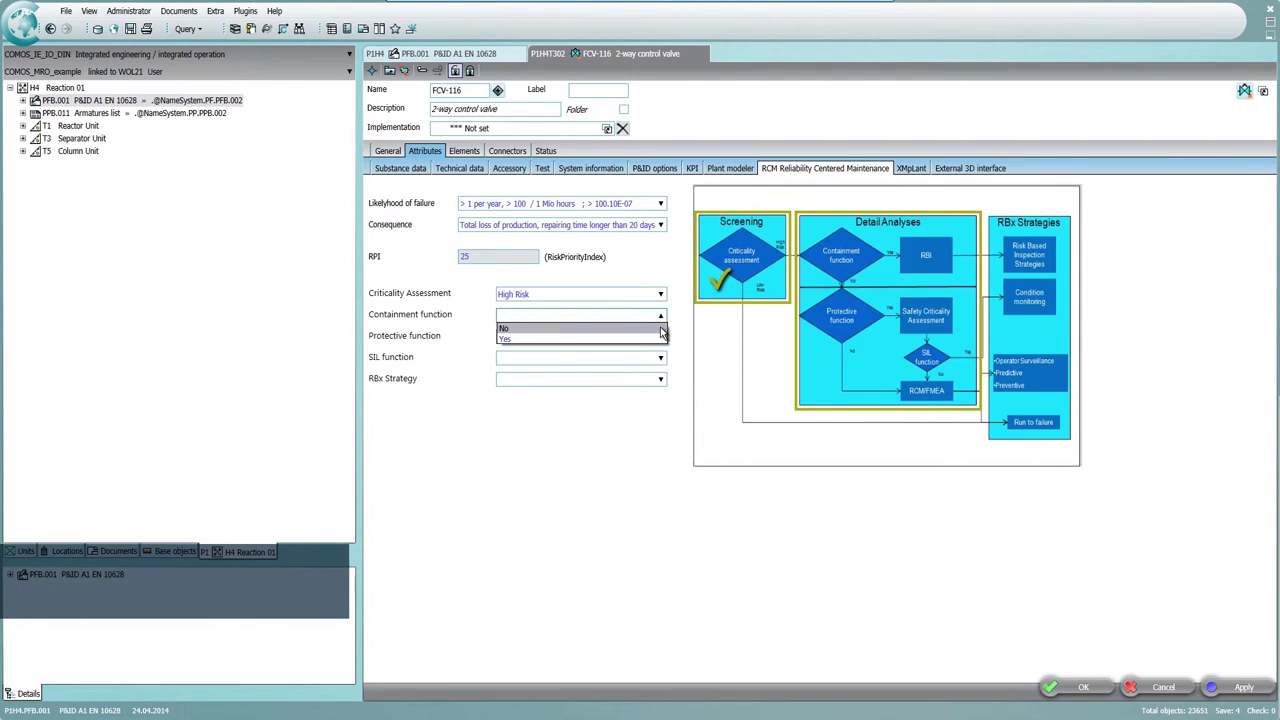
{"action": "left_click", "coordinate": [661, 335]}
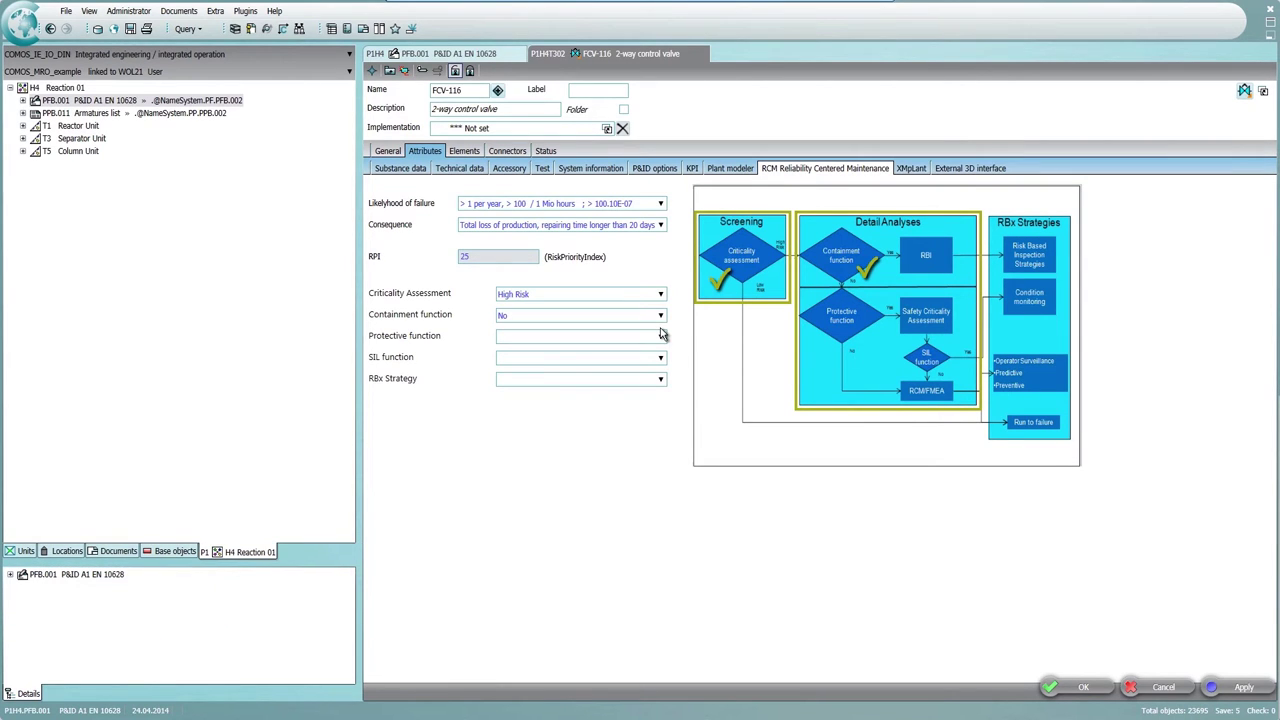
{"action": "left_click", "coordinate": [660, 335]}
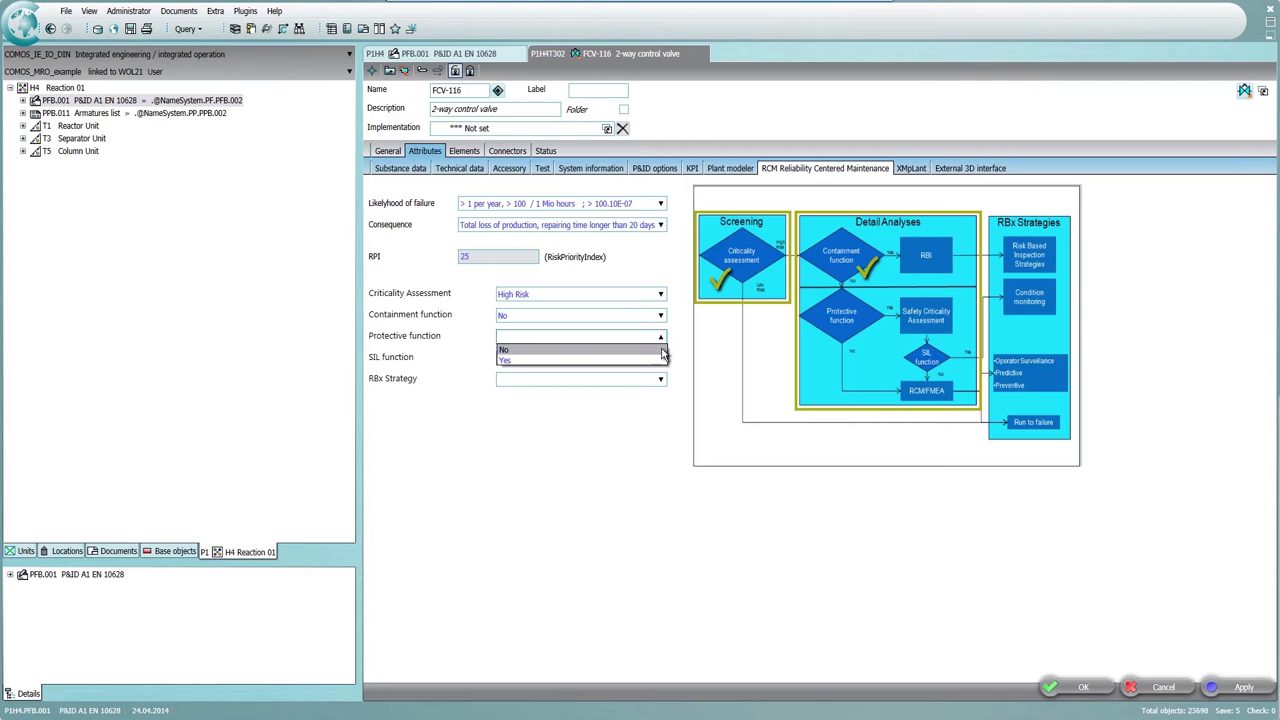
{"action": "left_click", "coordinate": [662, 349]}
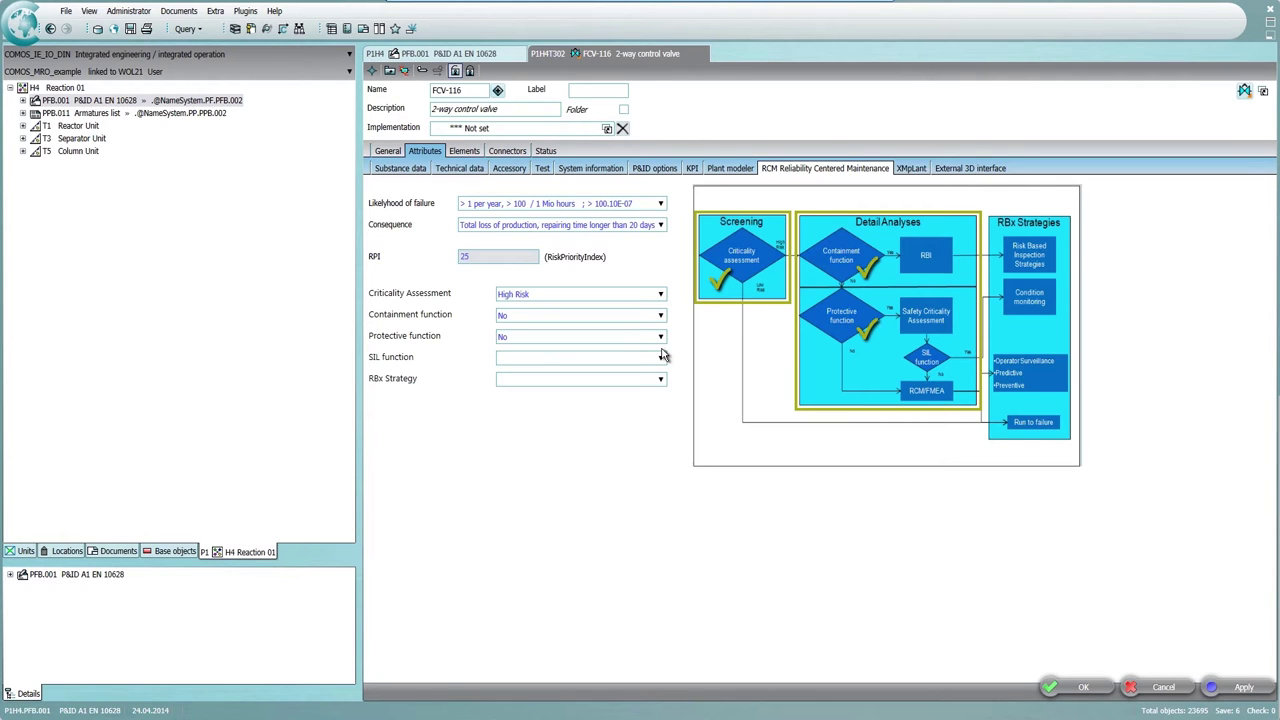
{"action": "left_click", "coordinate": [660, 358]}
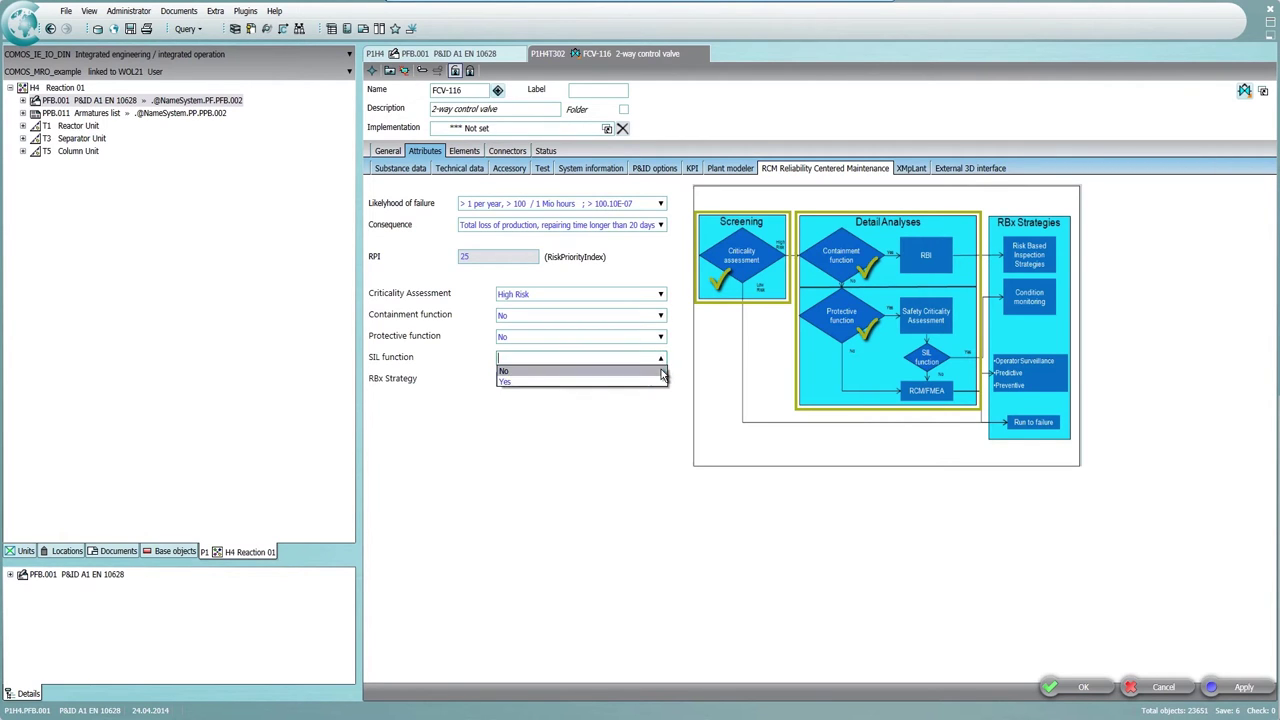
{"action": "left_click", "coordinate": [661, 371]}
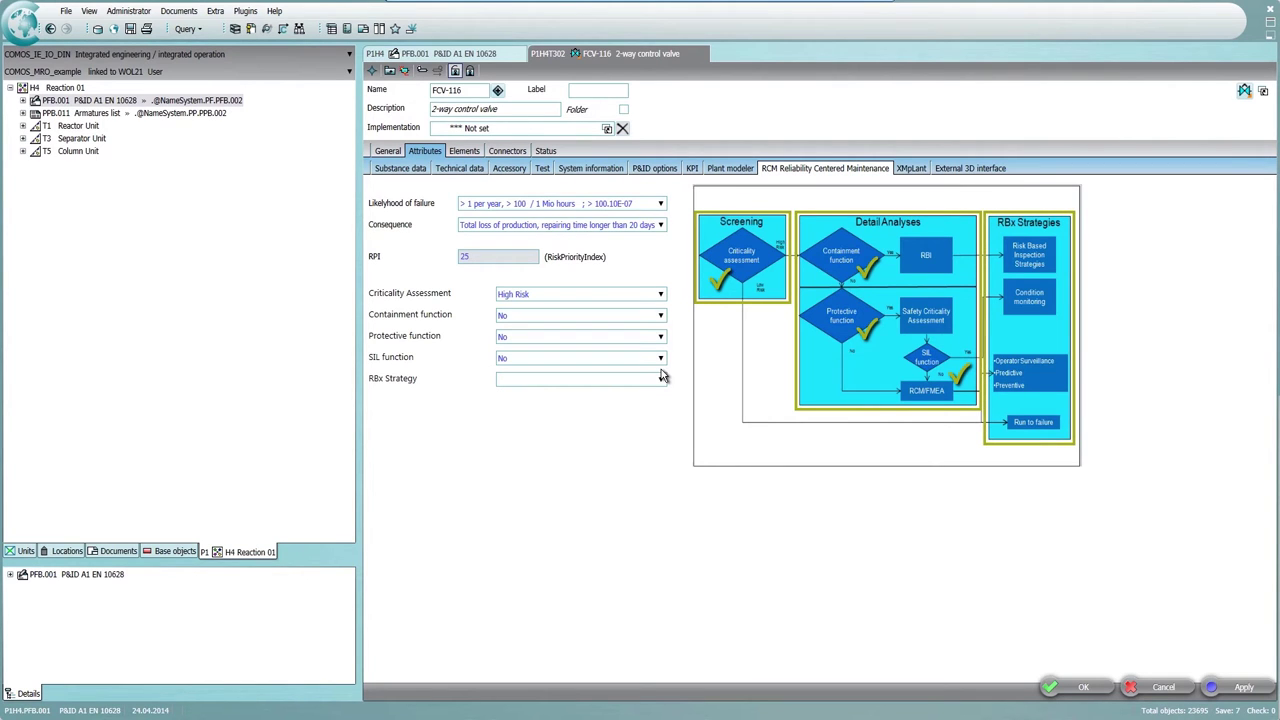
{"action": "left_click", "coordinate": [661, 378]}
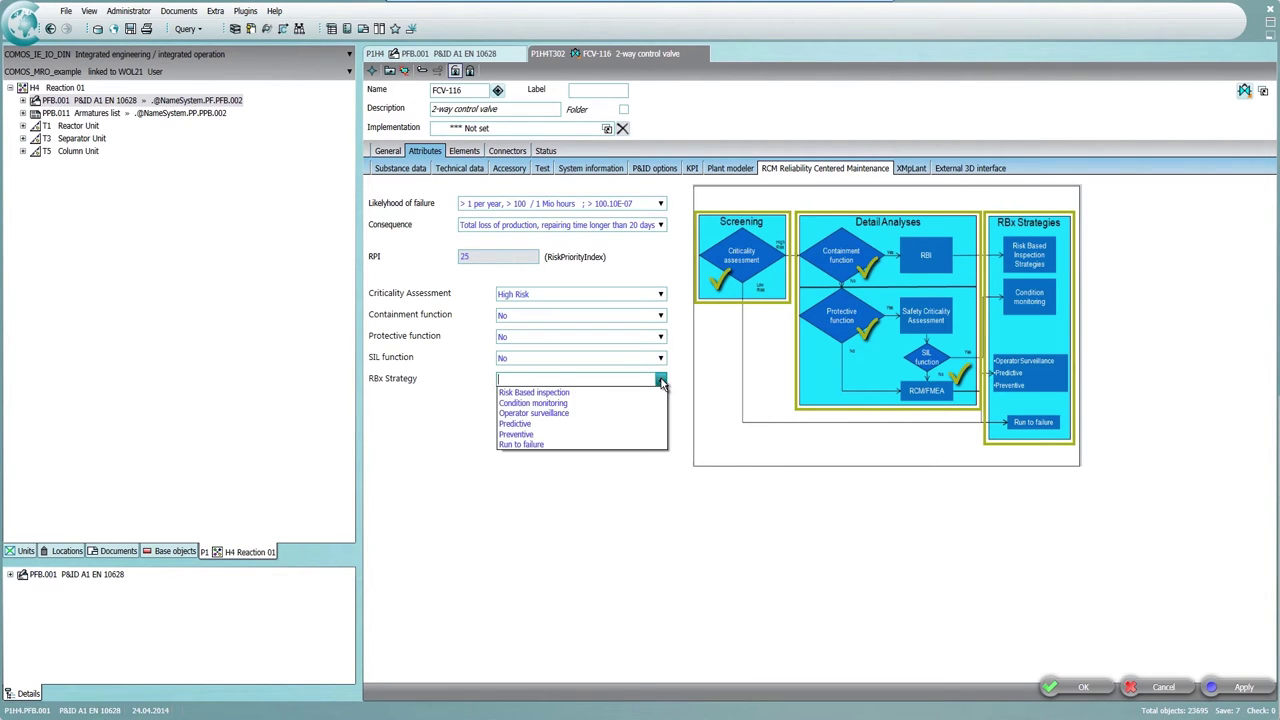
{"action": "left_click", "coordinate": [551, 436]}
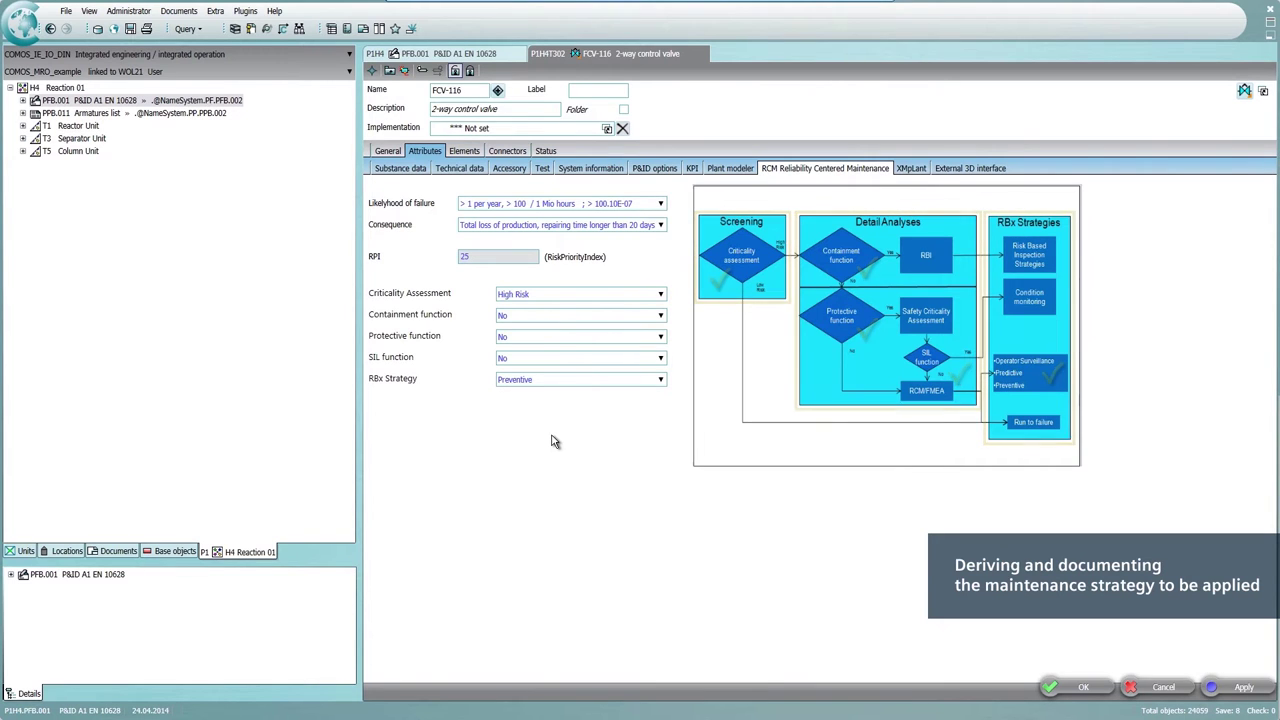
Step: Locate FCV-116 in the tree and add Maintenance plan strategy B (6 months) to its VA242 armature
{"action": "left_click", "coordinate": [373, 71]}
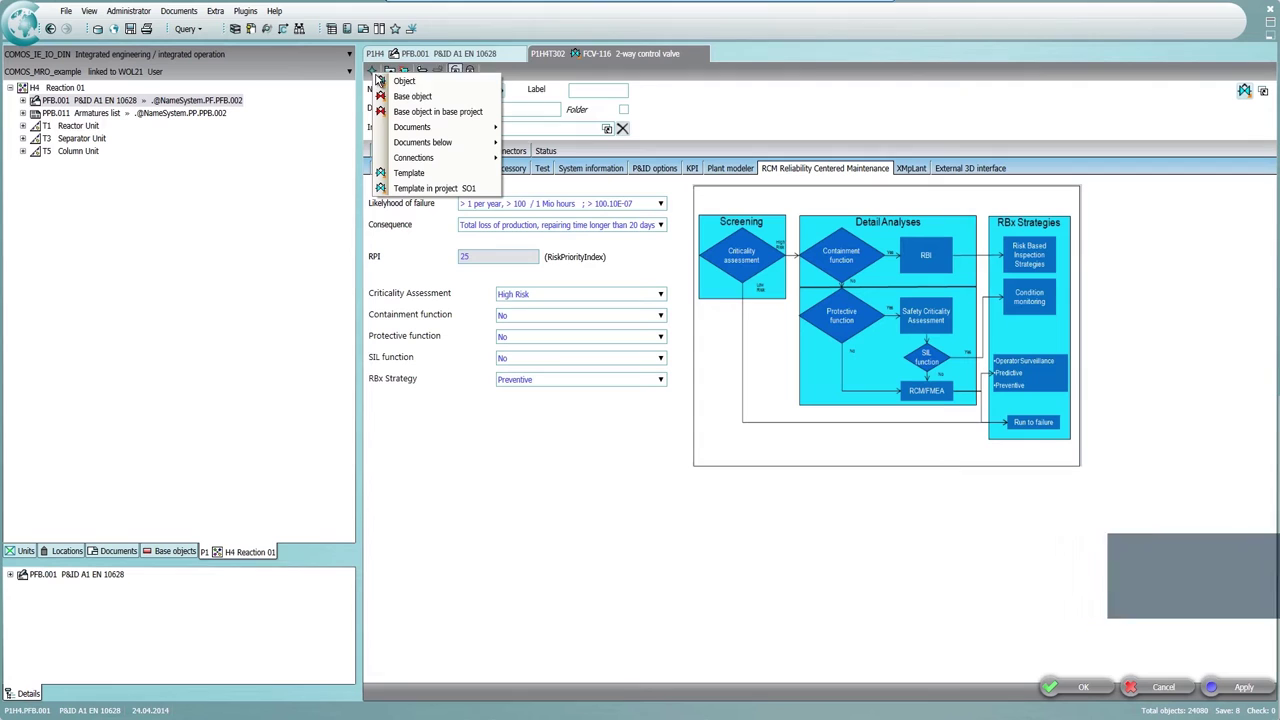
{"action": "left_click", "coordinate": [405, 81]}
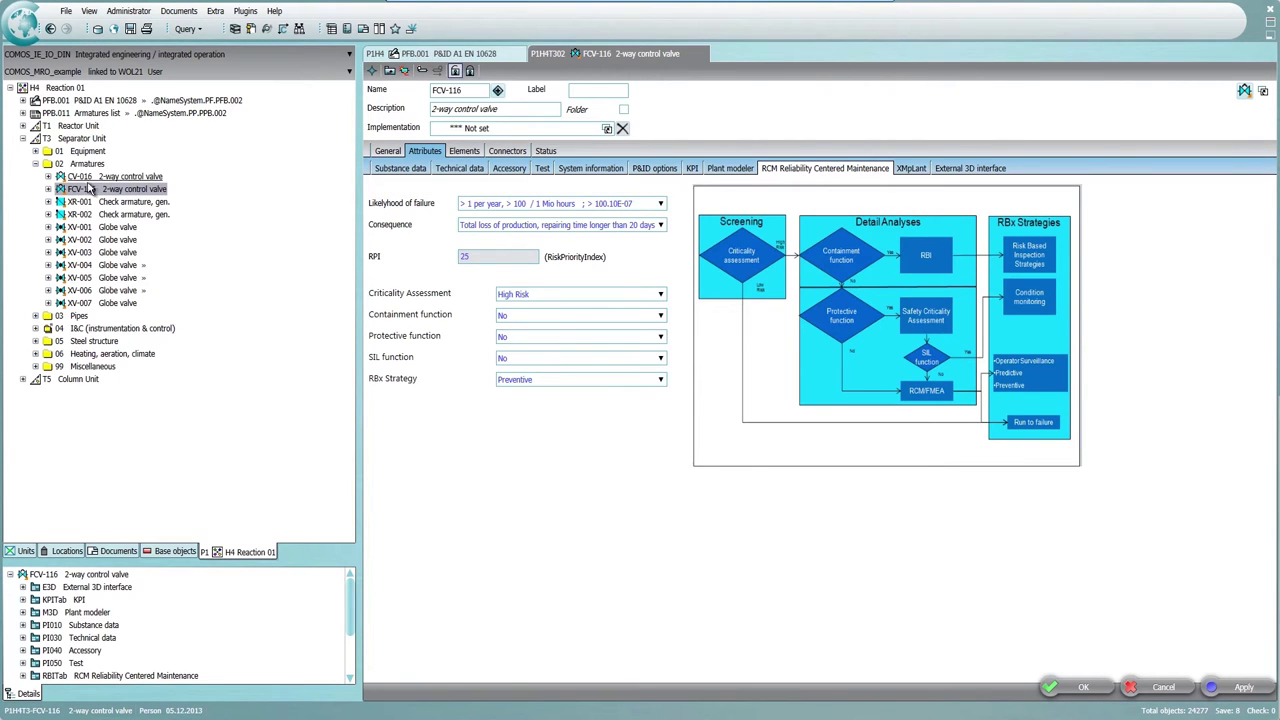
{"action": "left_click", "coordinate": [48, 189]}
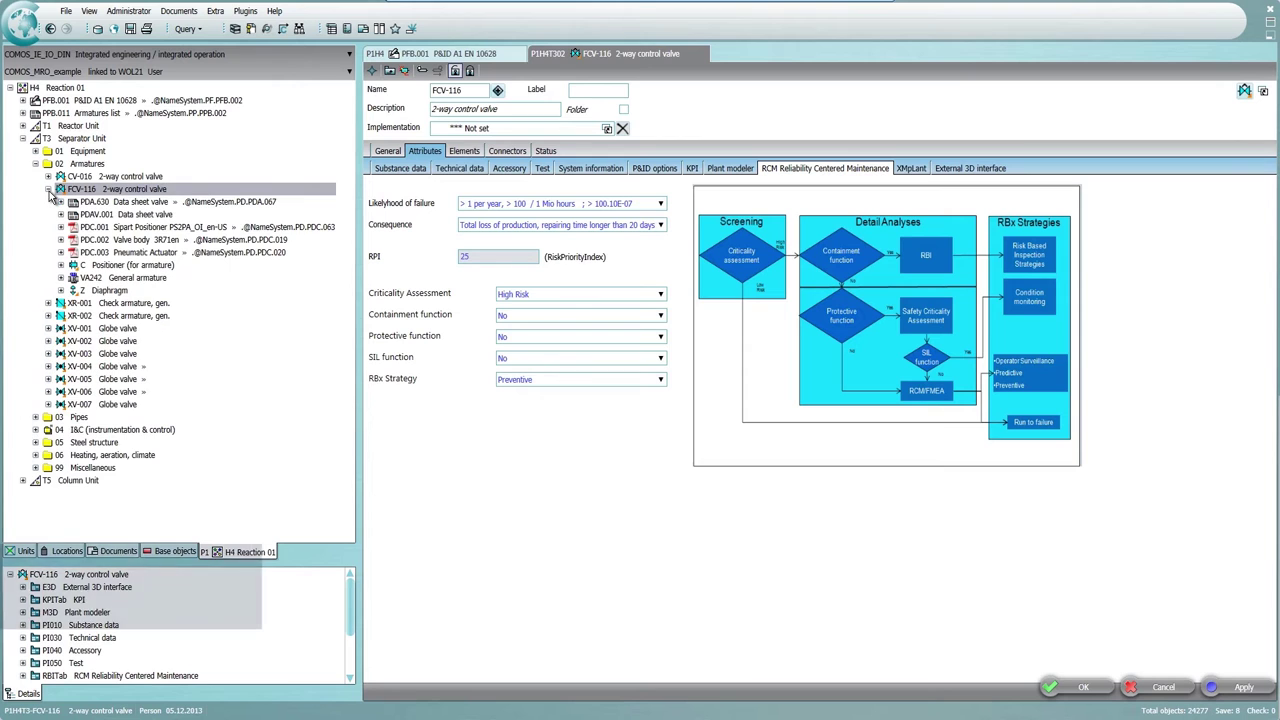
{"action": "left_click", "coordinate": [100, 277]}
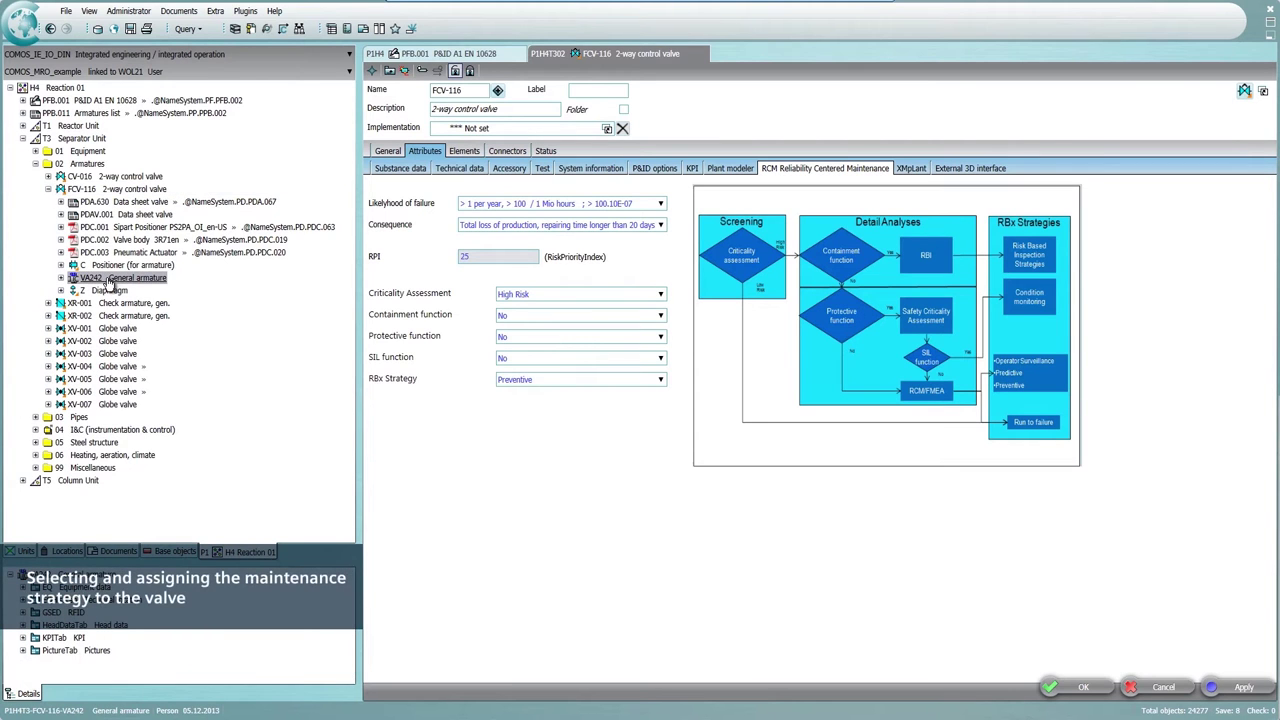
{"action": "right_click", "coordinate": [106, 278]}
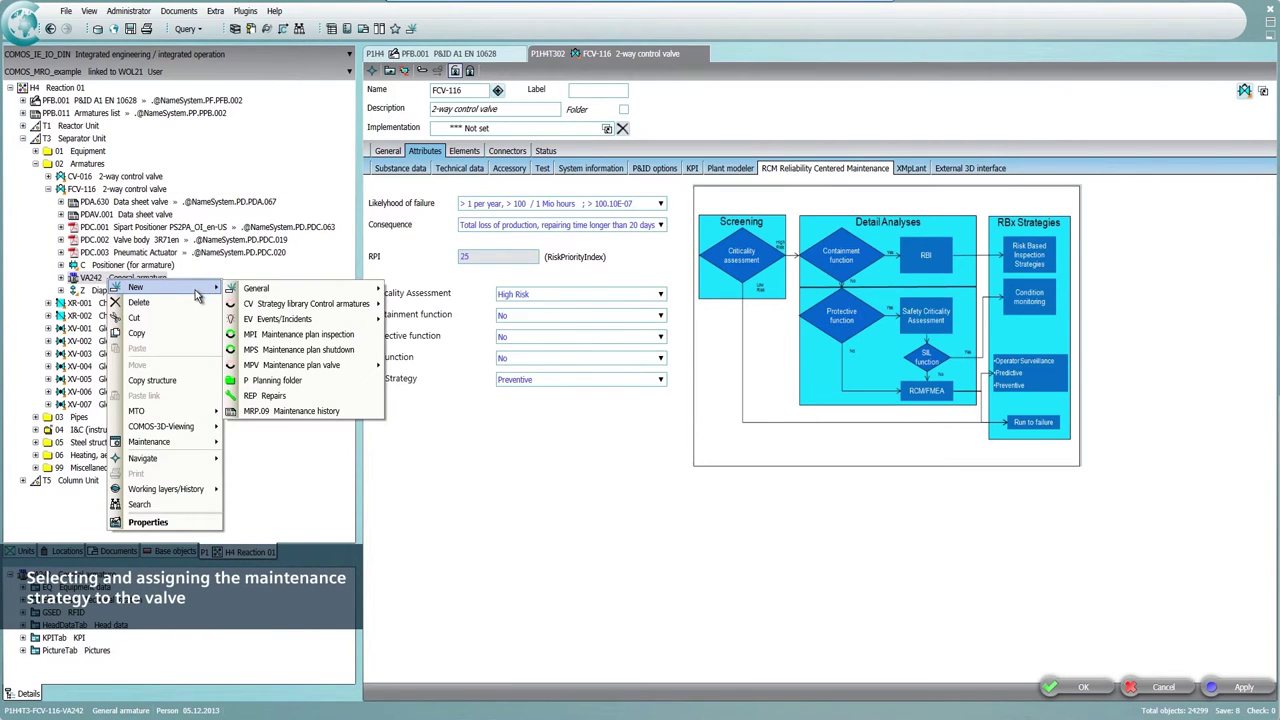
{"action": "mouse_move", "coordinate": [306, 304]}
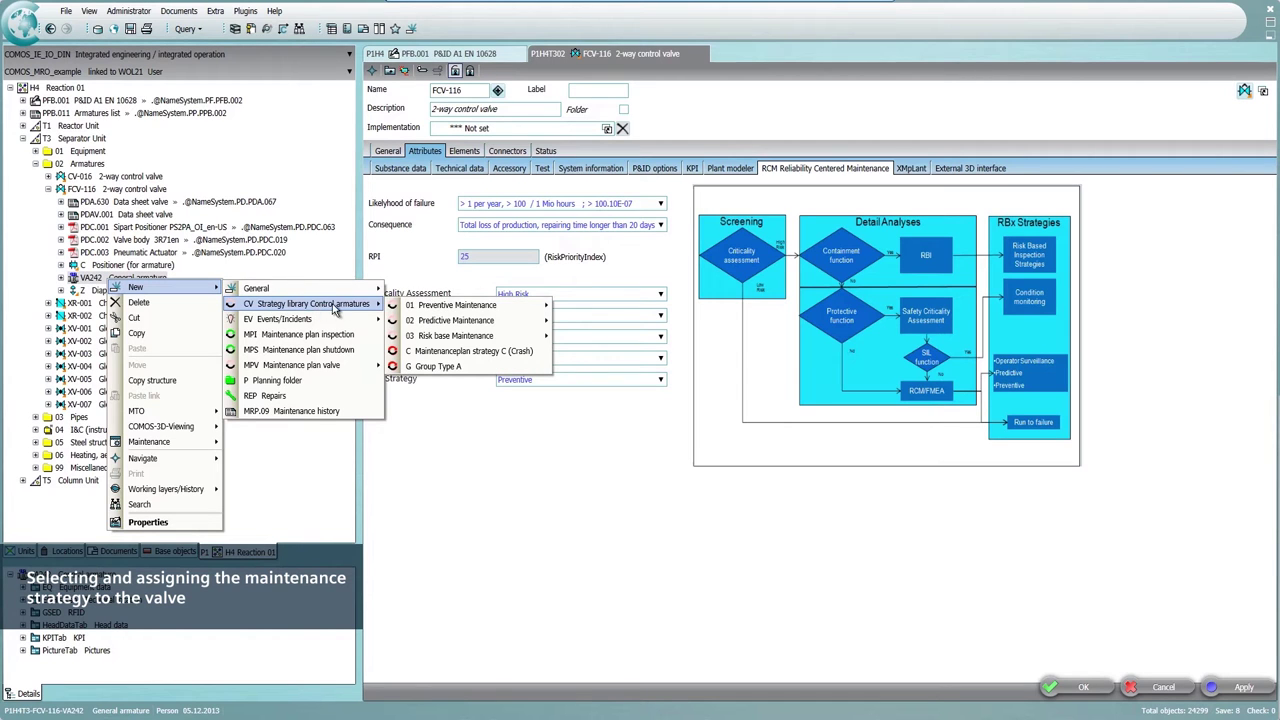
{"action": "mouse_move", "coordinate": [452, 305]}
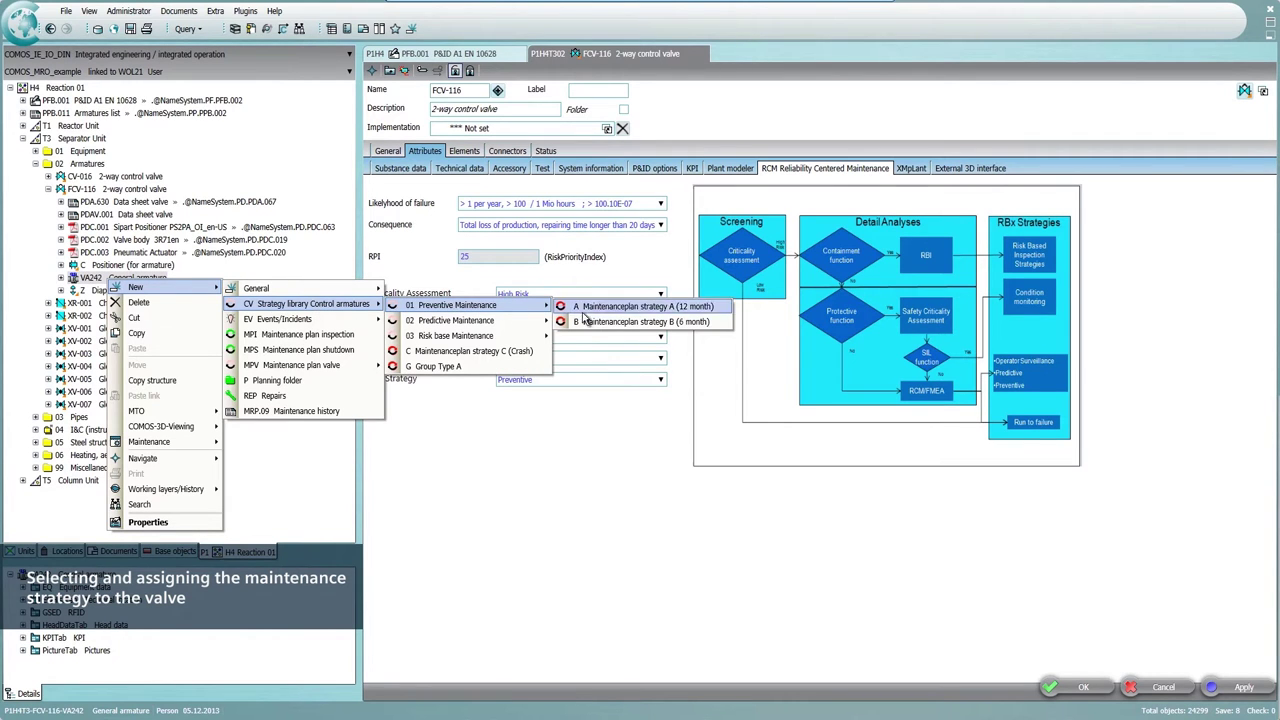
{"action": "left_click", "coordinate": [638, 321]}
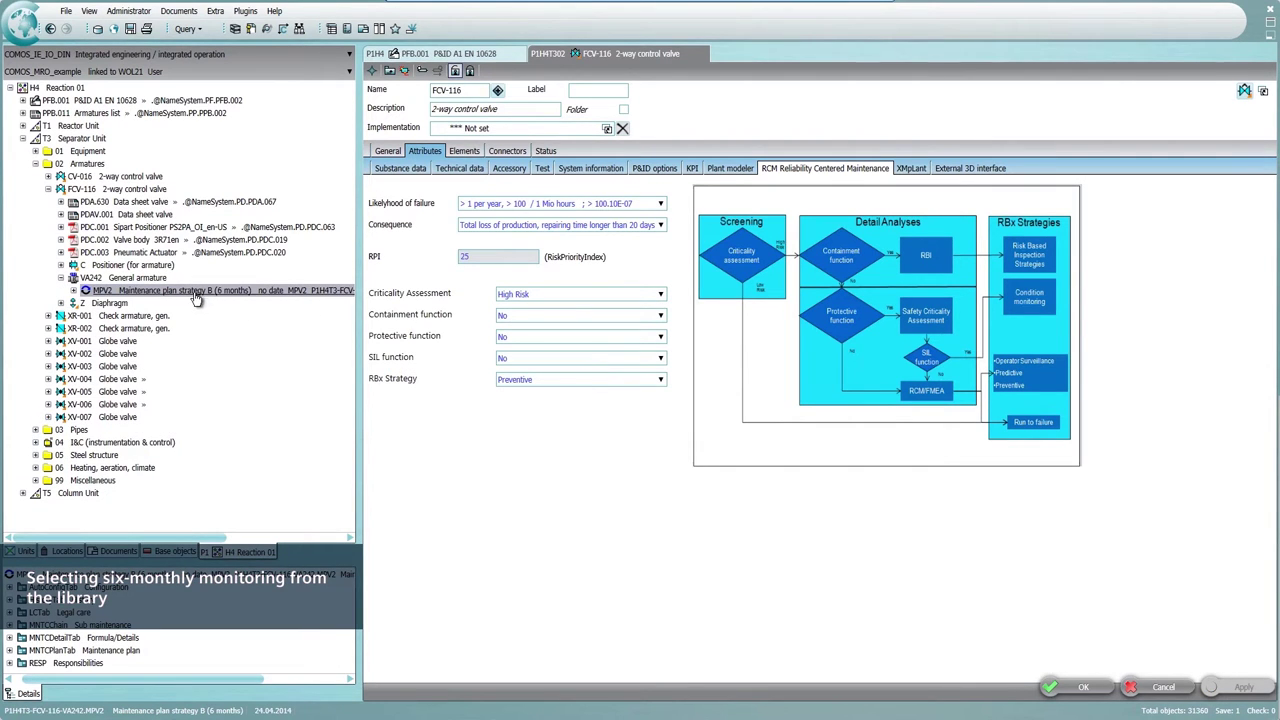
Step: Root the navigator on MPV2 and expand MNTC00573 to show the disassembly step's mechanic and hoisting device
{"action": "left_click_drag", "start_coordinate": [199, 300], "coordinate": [308, 555]}
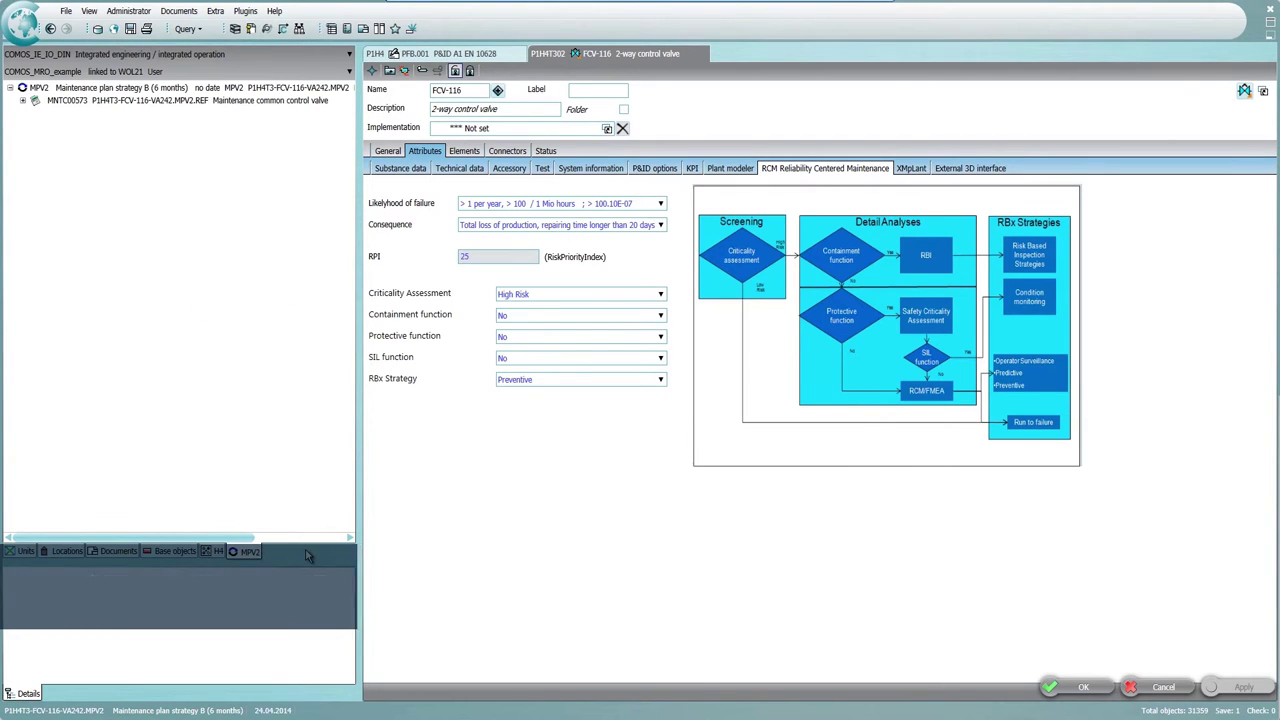
{"action": "left_click", "coordinate": [24, 102]}
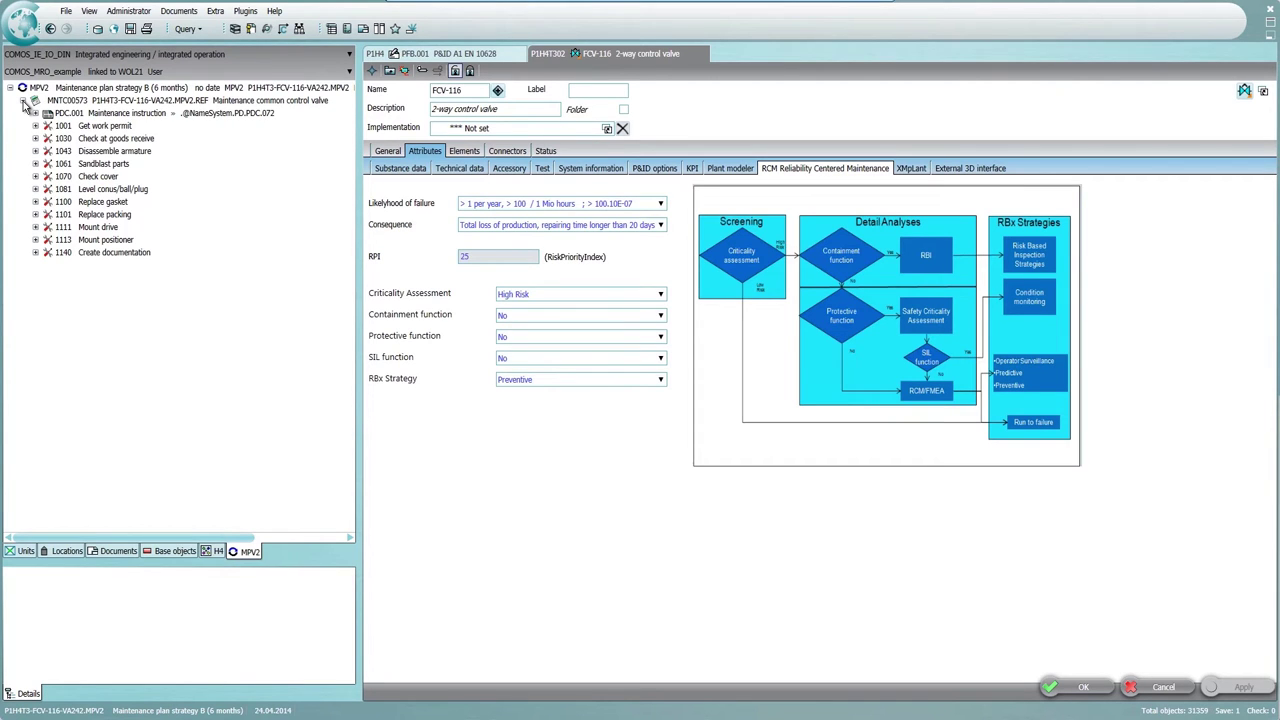
{"action": "left_click", "coordinate": [35, 151]}
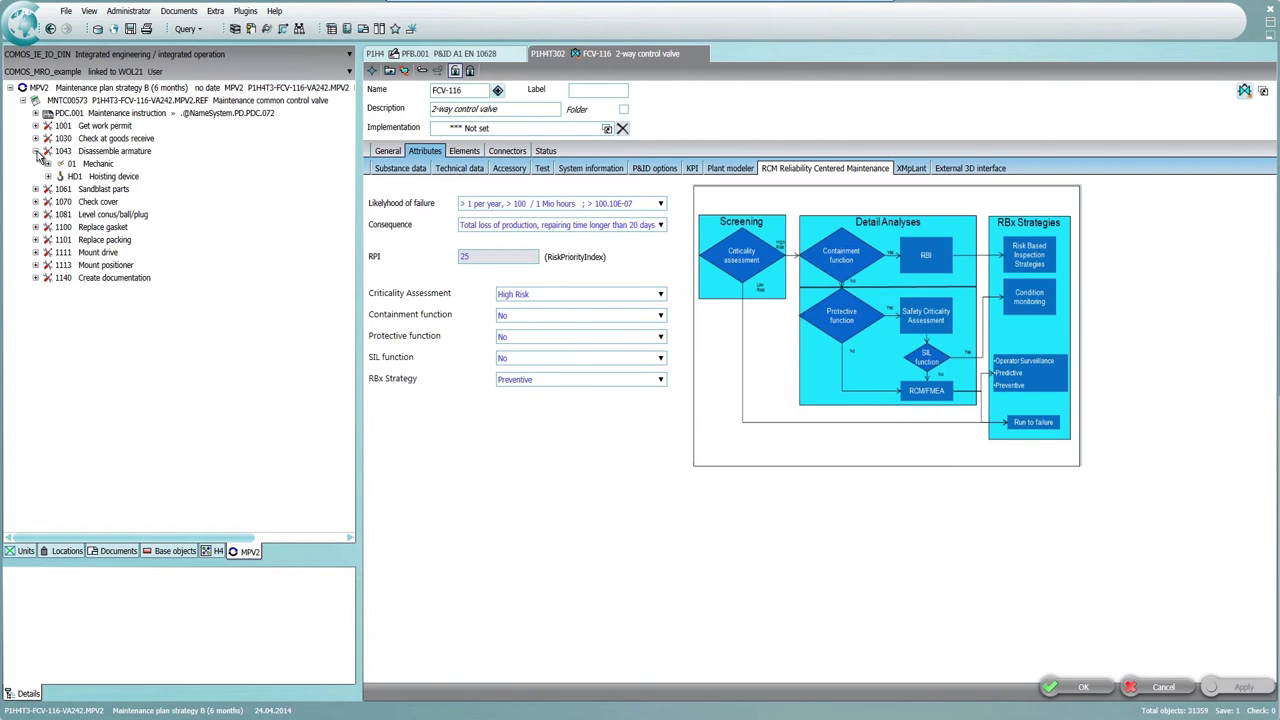
{"action": "left_click", "coordinate": [201, 33]}
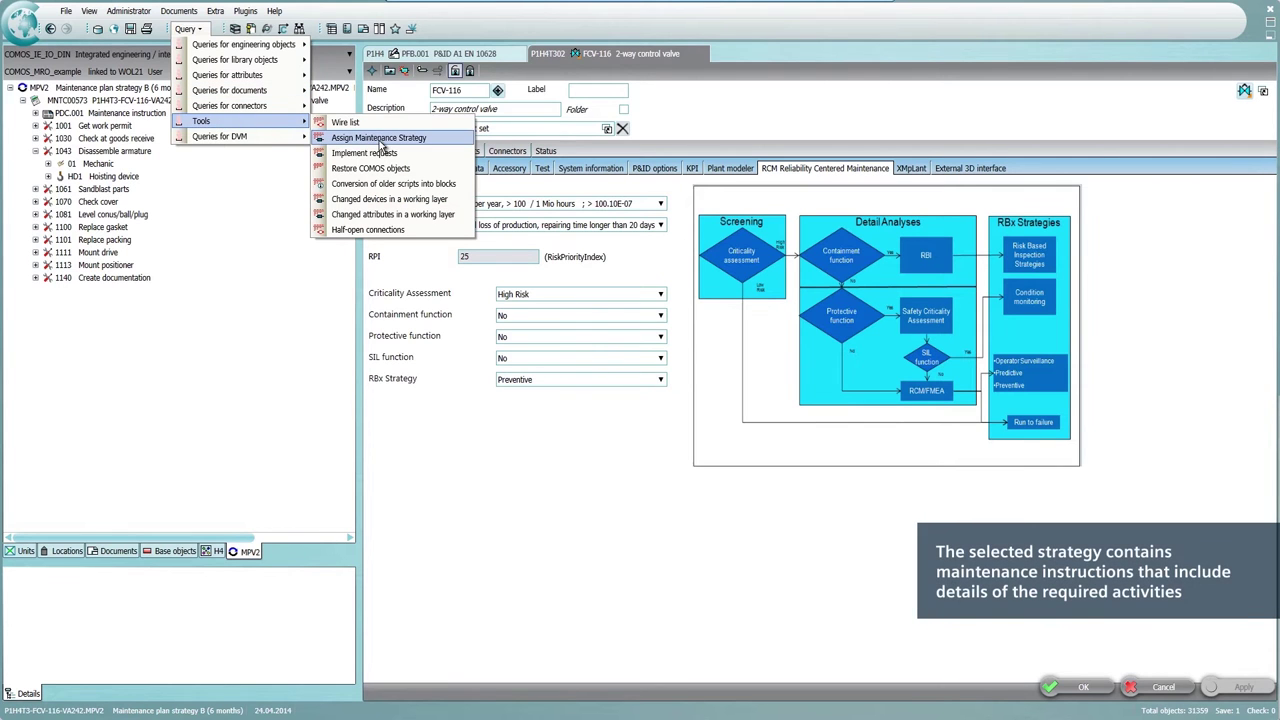
Step: Open the Assign Maintenance Strategy query and filter the RPI column to 25
{"action": "left_click", "coordinate": [380, 140]}
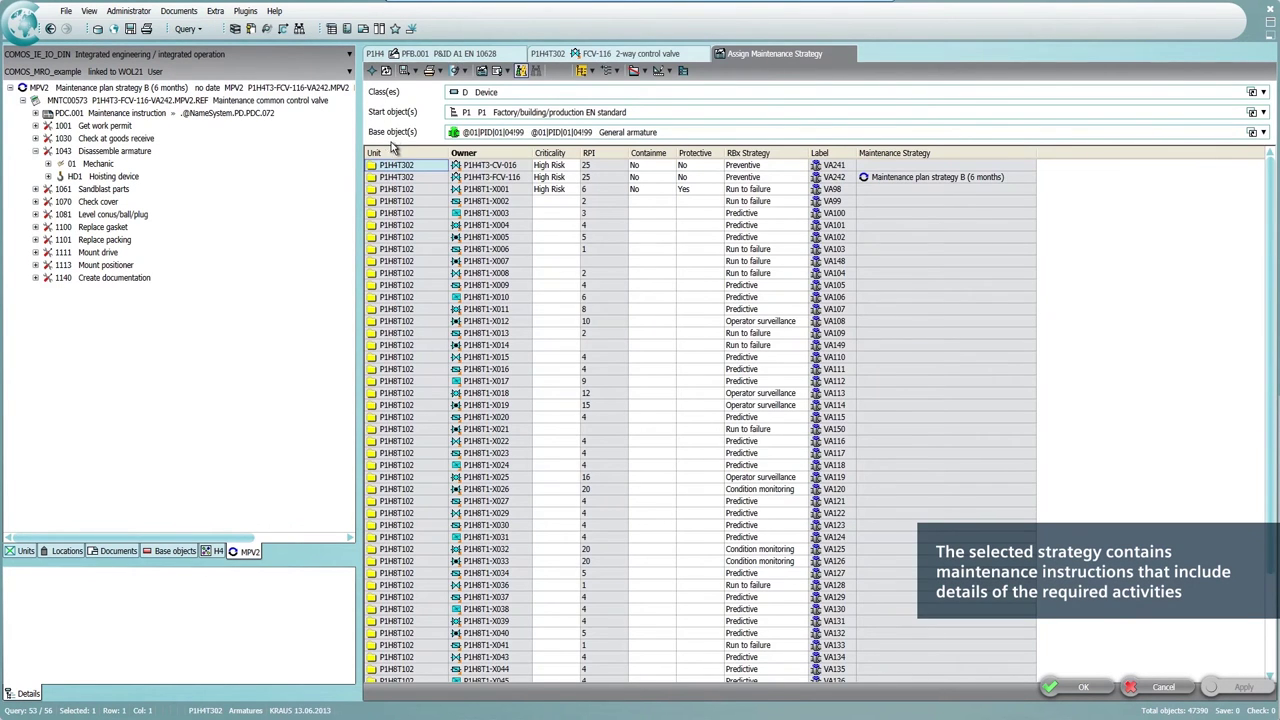
{"action": "mouse_move", "coordinate": [600, 153]}
{"action": "left_click", "coordinate": [619, 155]}
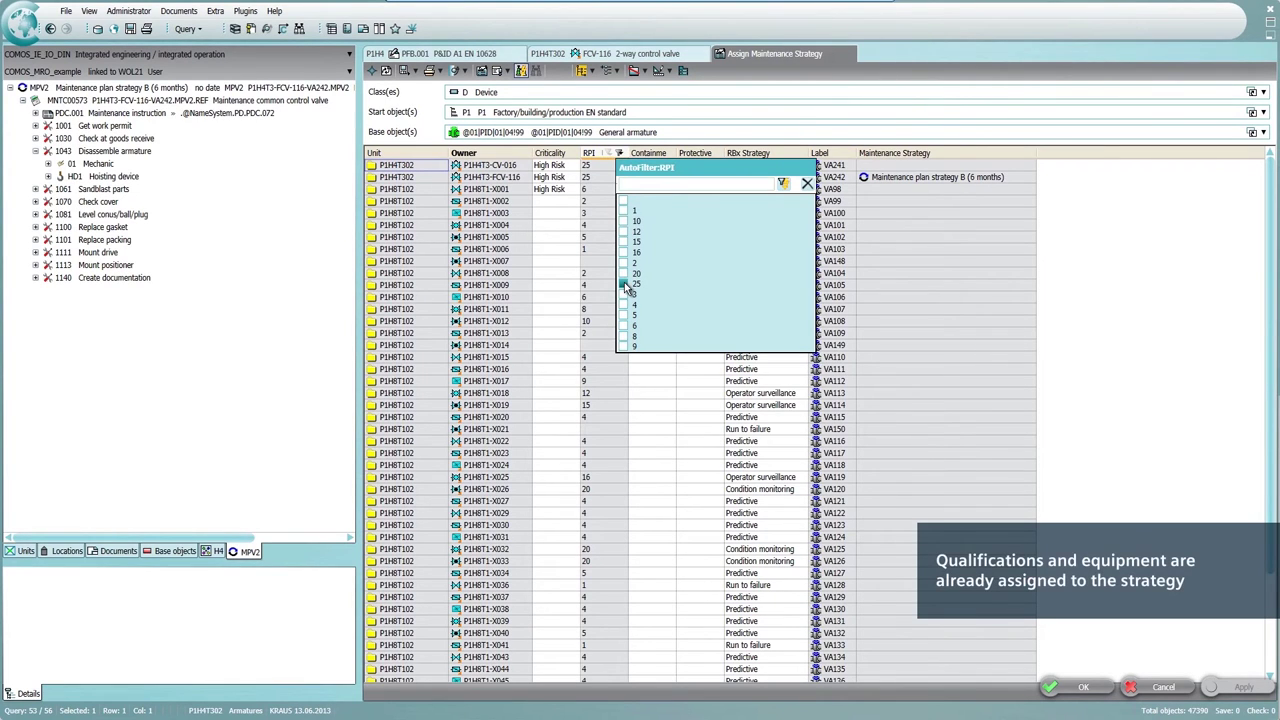
{"action": "left_click", "coordinate": [623, 285]}
{"action": "left_click", "coordinate": [785, 185]}
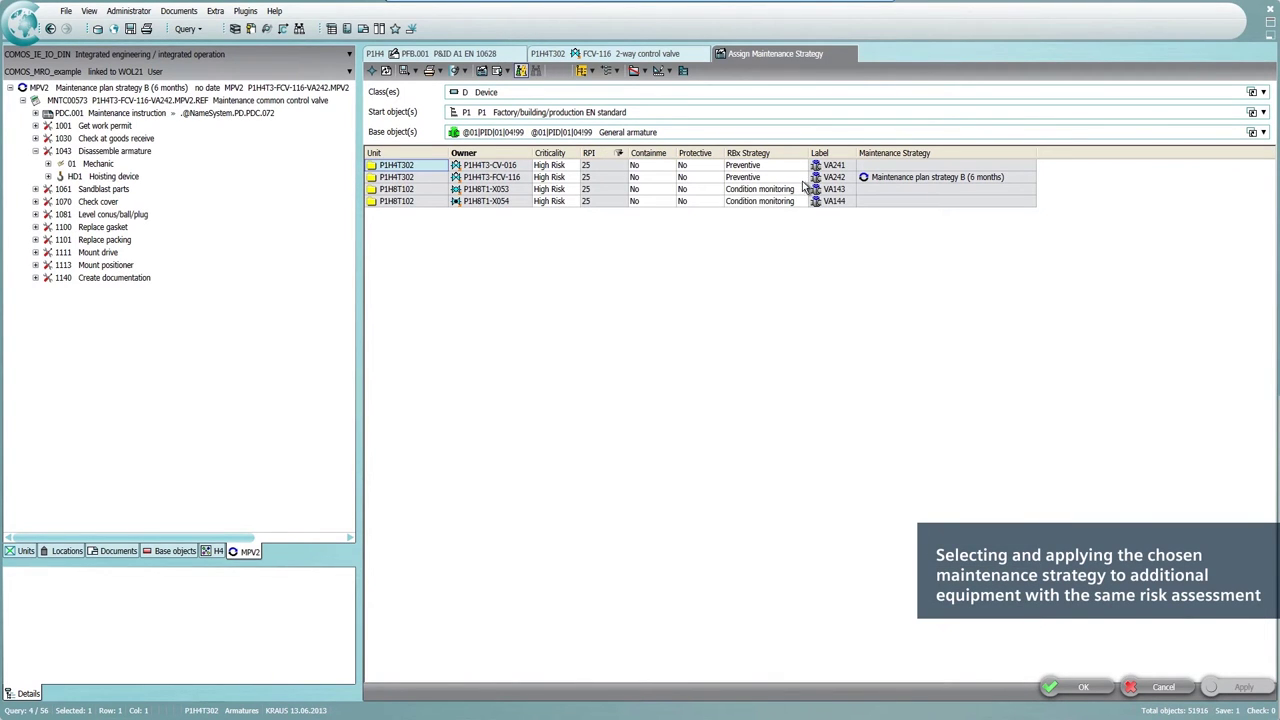
Step: Assign Maintenance plan strategy B (6 months) to armatures VA241, VA143 and VA144
{"action": "left_click", "coordinate": [833, 167]}
{"action": "left_click", "coordinate": [833, 189], "text": "ctrl"}
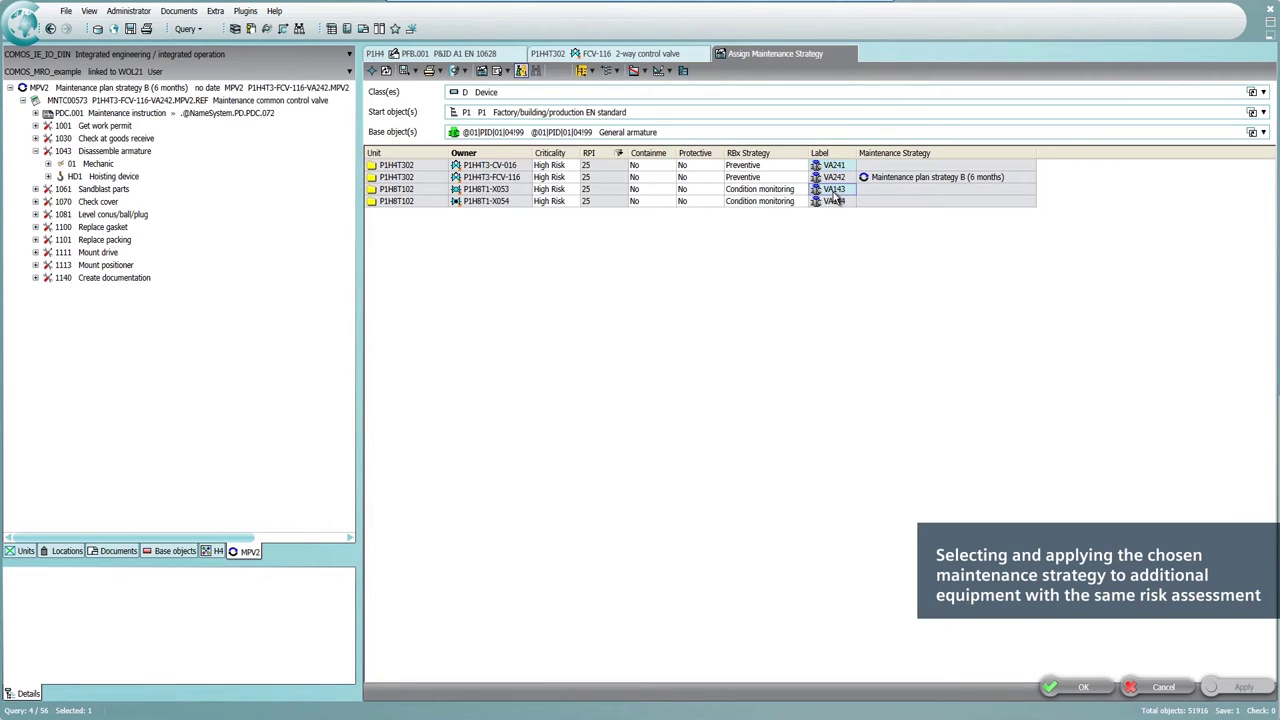
{"action": "left_click", "coordinate": [839, 203], "text": "ctrl"}
{"action": "right_click", "coordinate": [838, 206]}
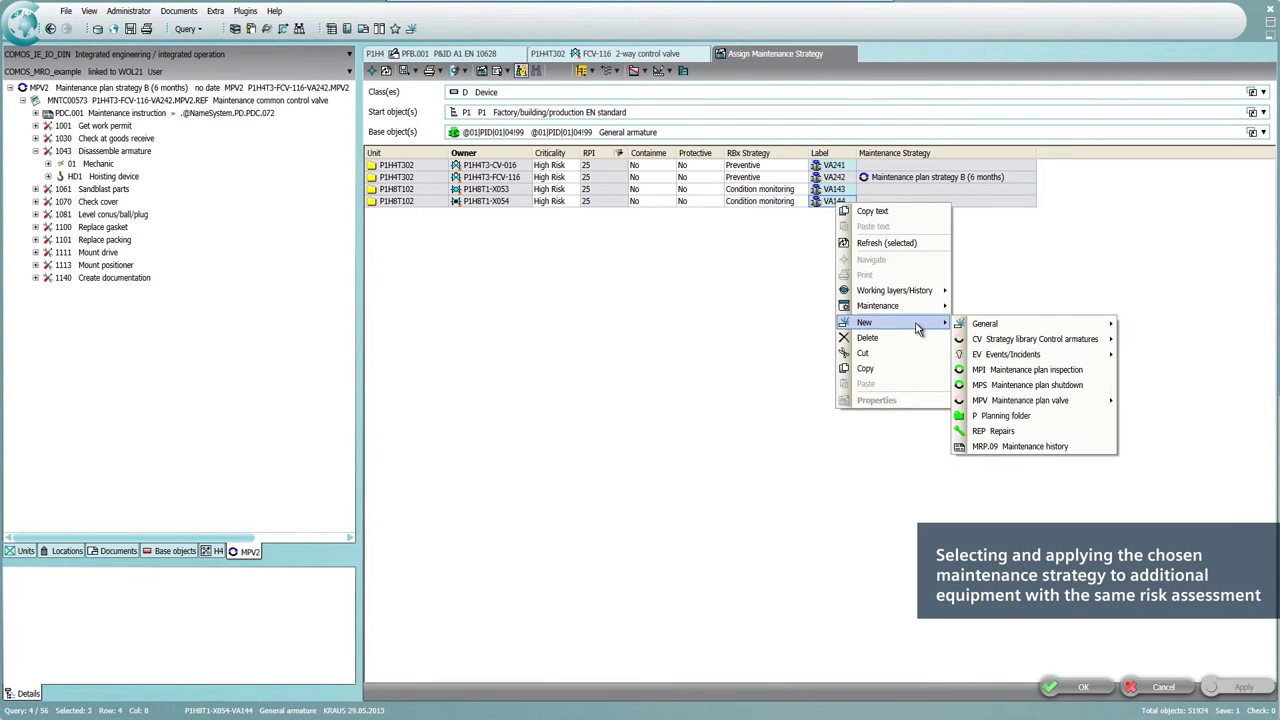
{"action": "mouse_move", "coordinate": [855, 341]}
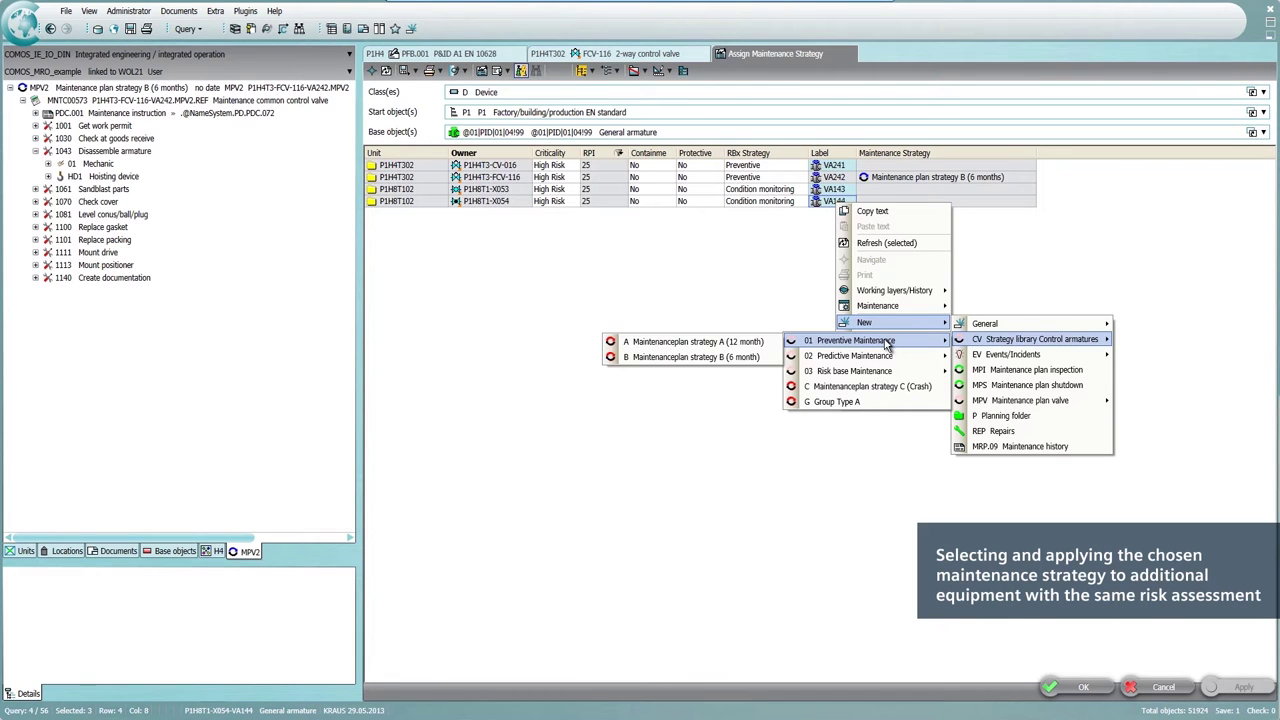
{"action": "left_click", "coordinate": [689, 358]}
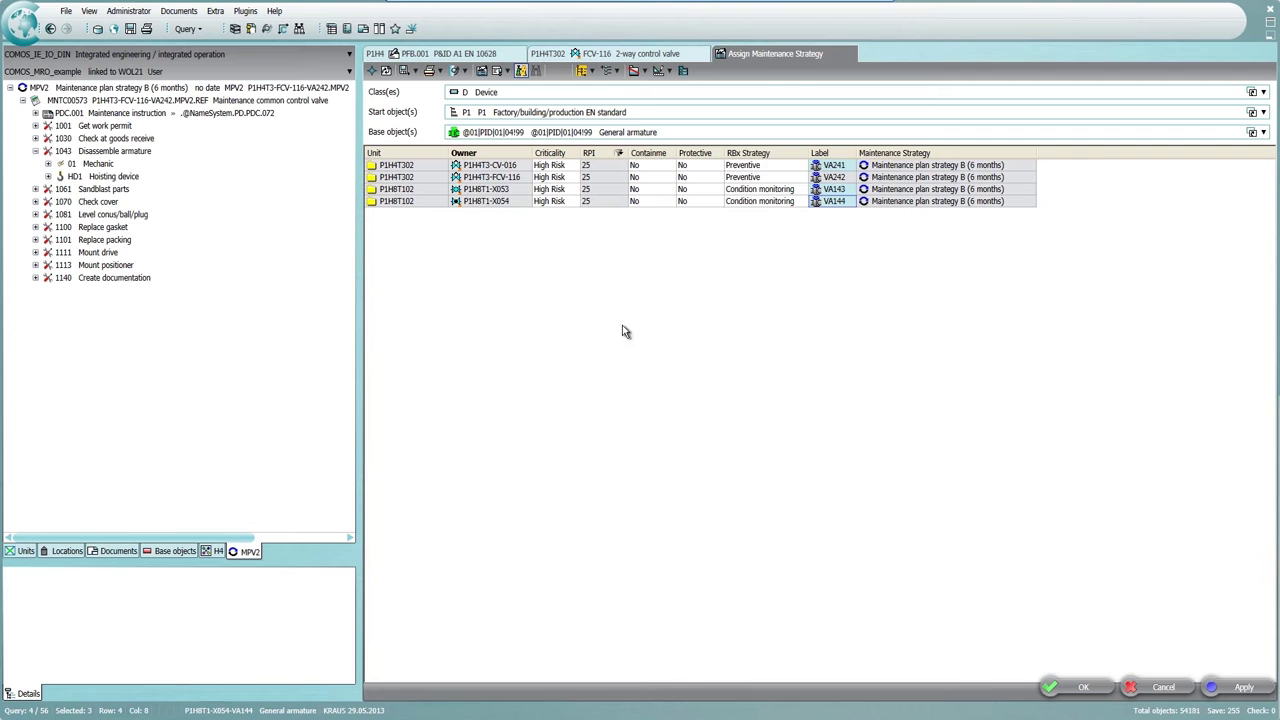
Step: Open the PFB.001 P&ID and place the strategy symbols below CV-016 and above FCV-116
{"action": "right_click", "coordinate": [479, 170]}
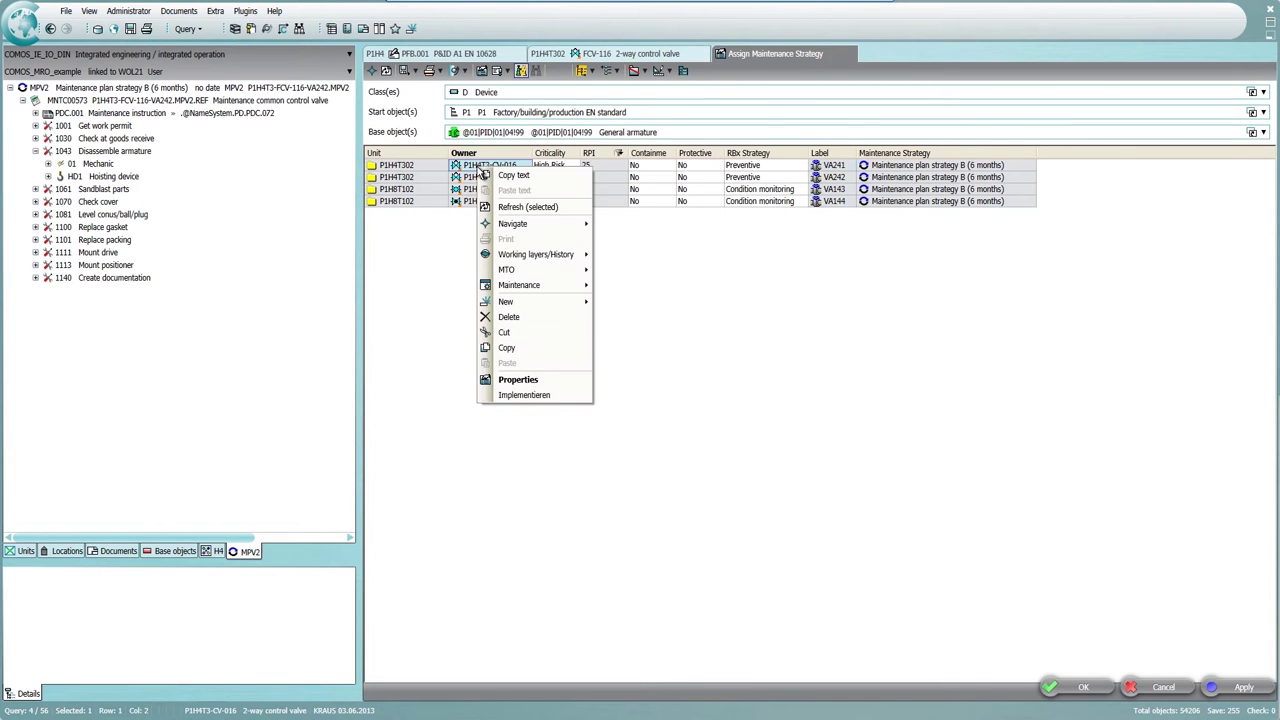
{"action": "mouse_move", "coordinate": [513, 223]}
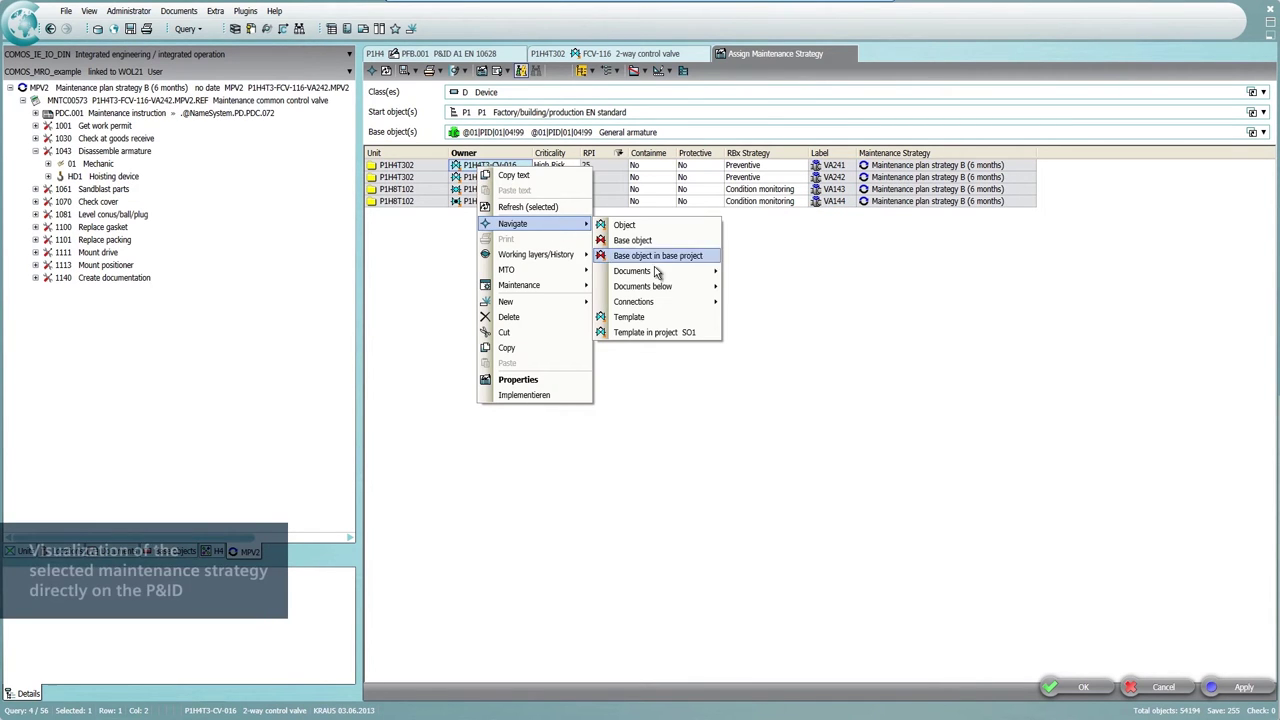
{"action": "mouse_move", "coordinate": [632, 271]}
{"action": "left_click", "coordinate": [813, 275]}
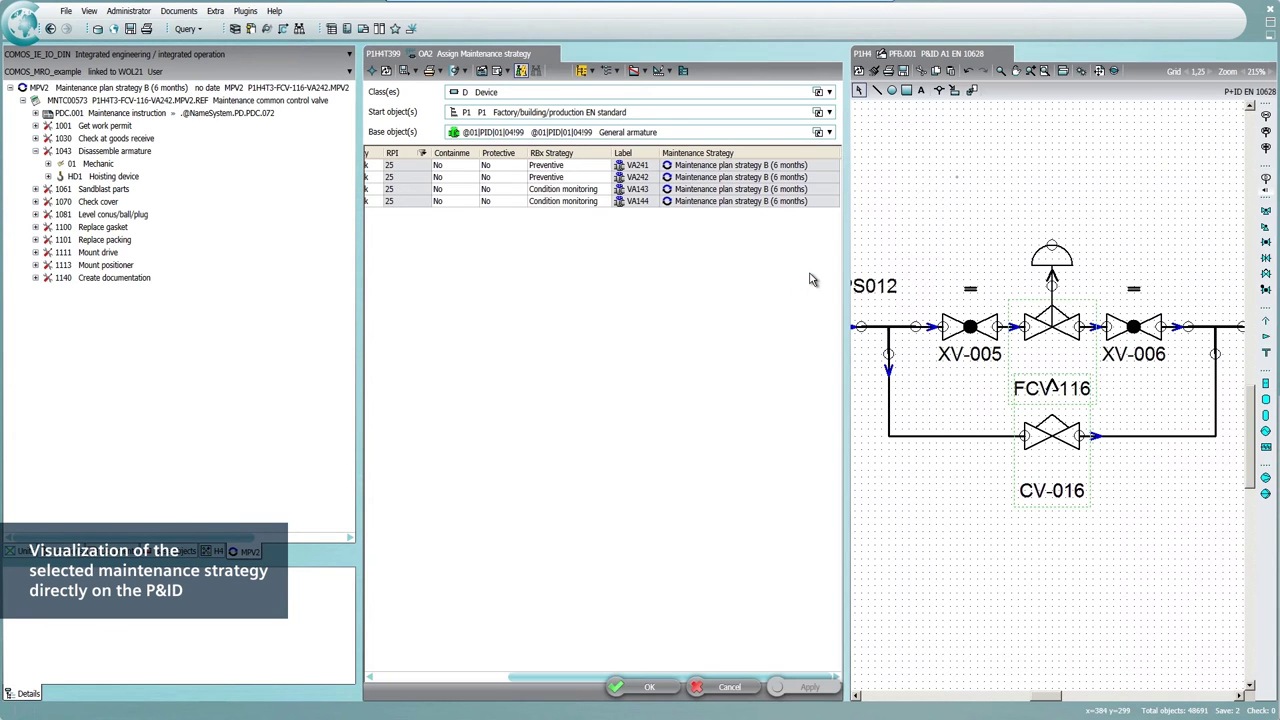
{"action": "left_click", "coordinate": [694, 168]}
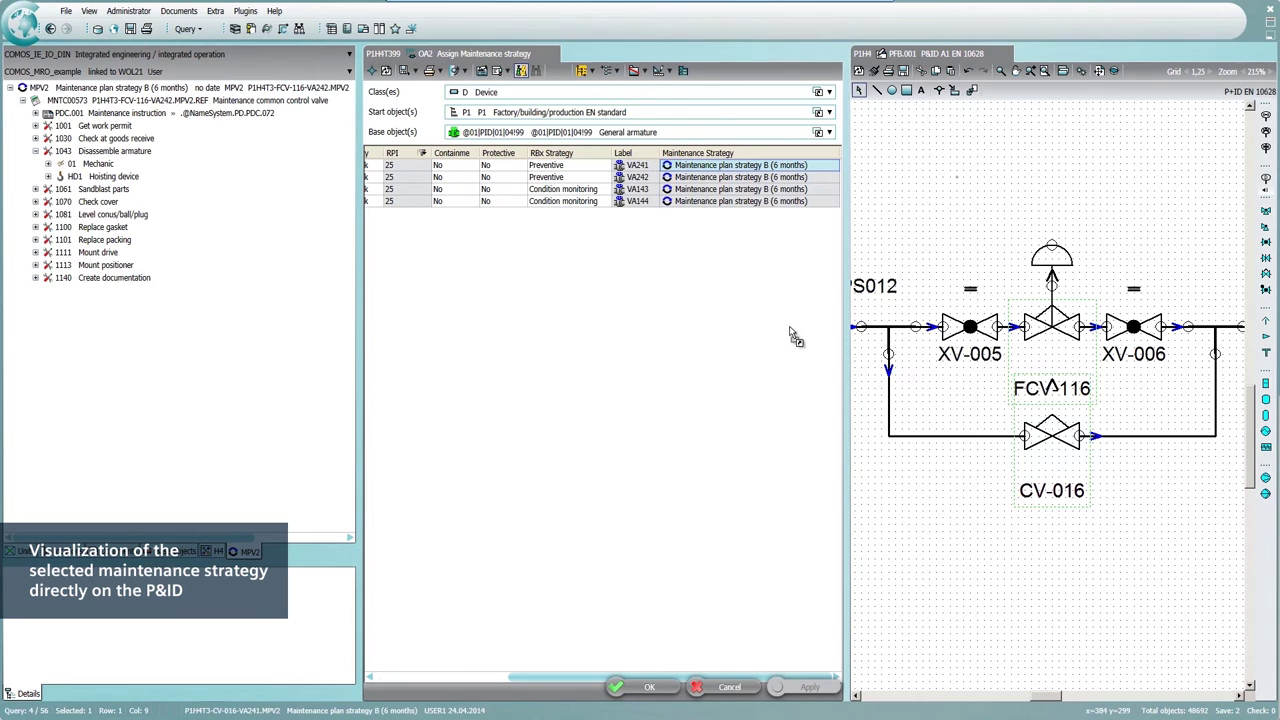
{"action": "left_click_drag", "start_coordinate": [790, 333], "coordinate": [1060, 572]}
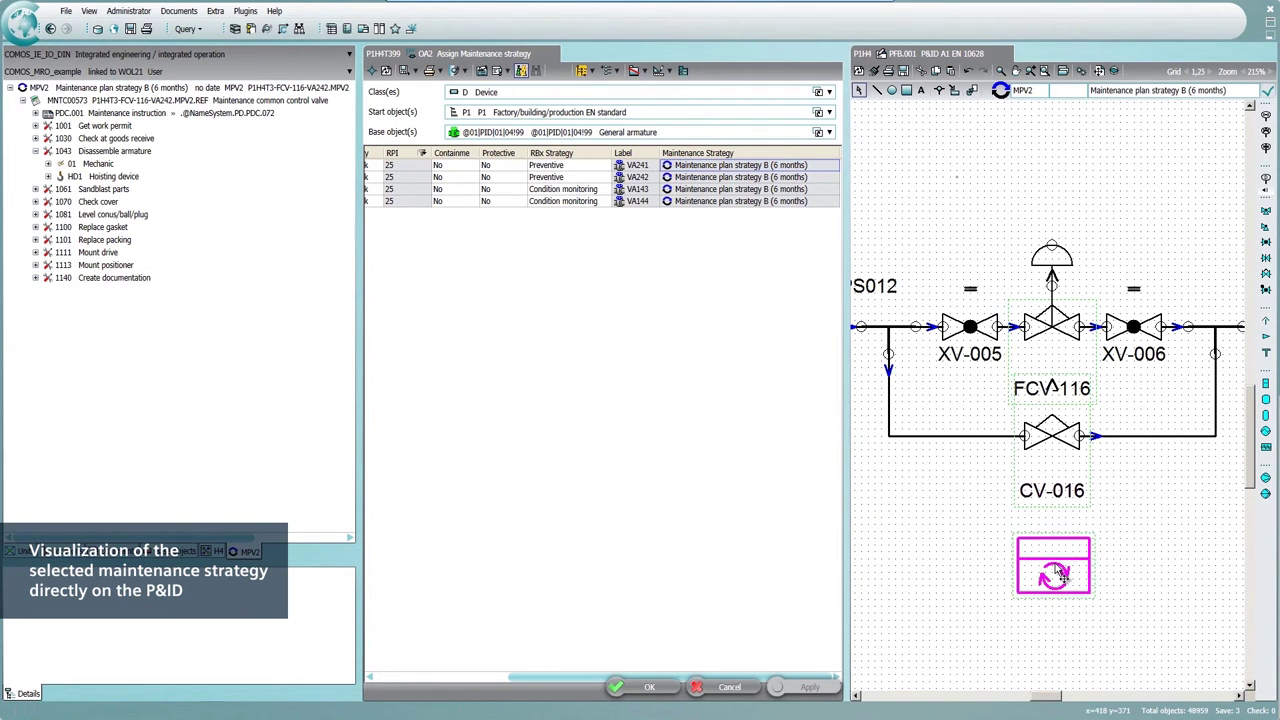
{"action": "left_click", "coordinate": [790, 179]}
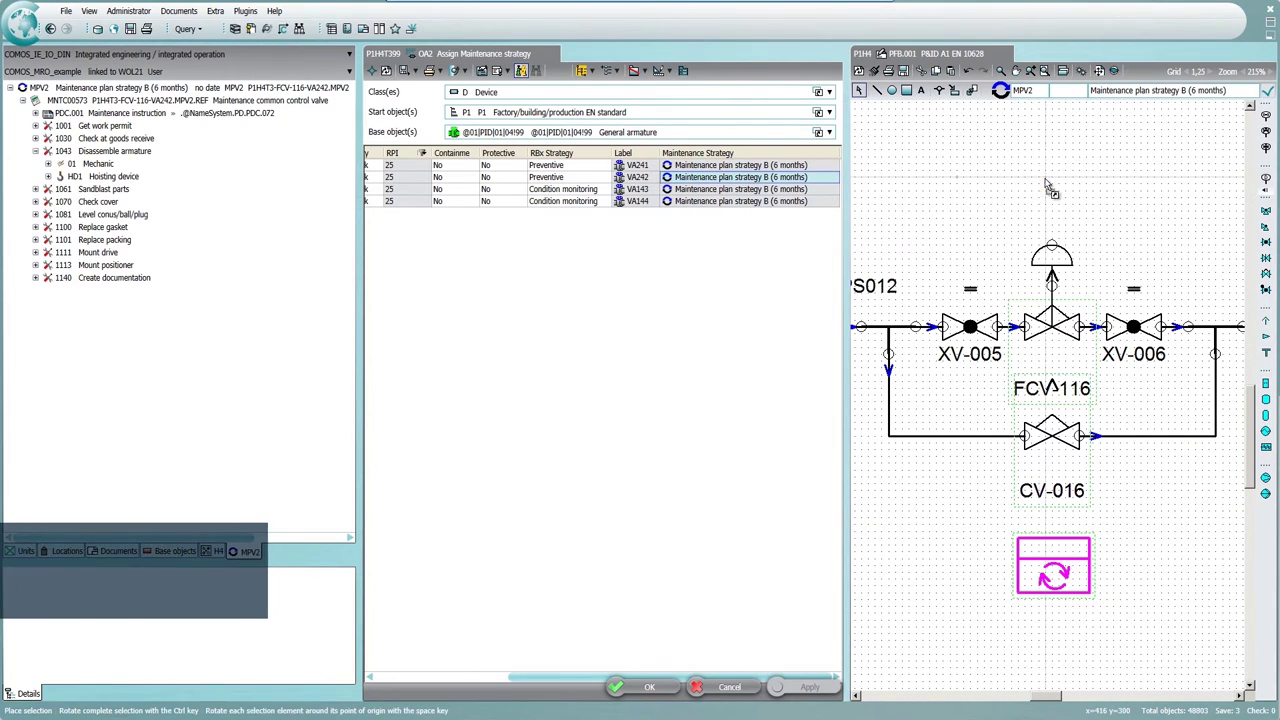
{"action": "left_click_drag", "start_coordinate": [790, 179], "coordinate": [1053, 185]}
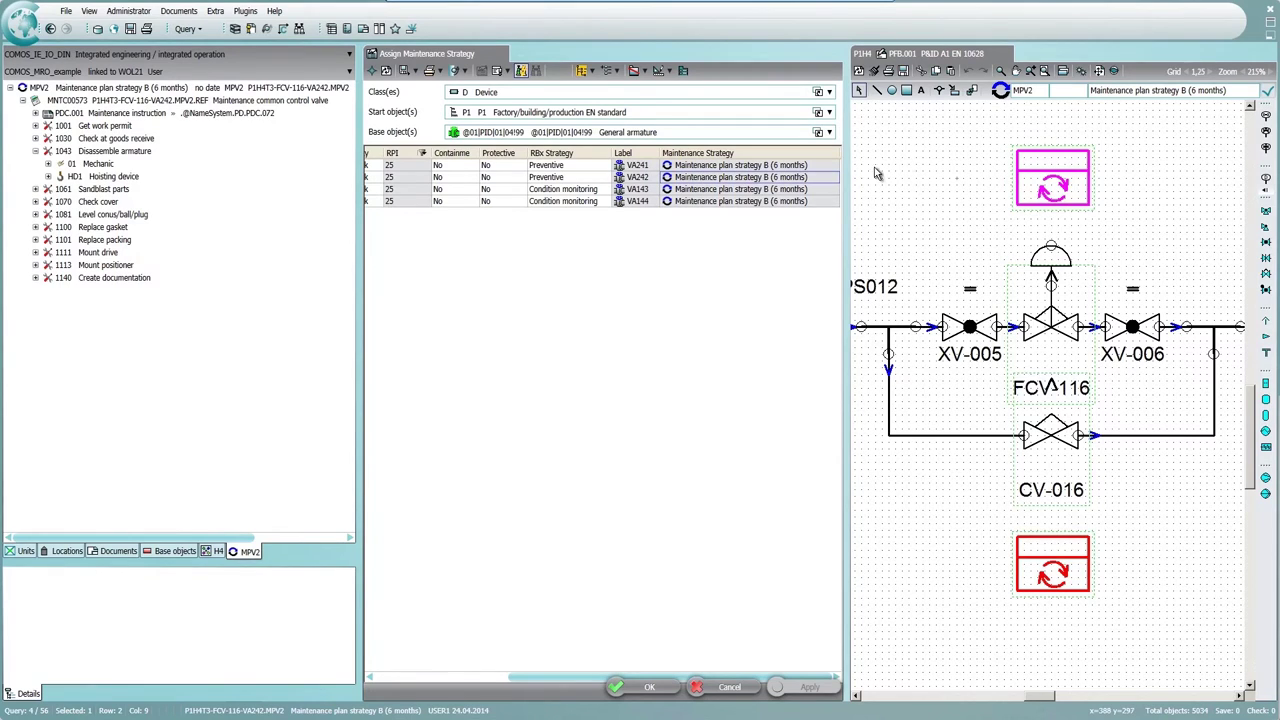
Step: Create the planned 2014.05.07 work package from FCV-116's base package and expand its maintenance steps
{"action": "right_click", "coordinate": [772, 183]}
{"action": "mouse_move", "coordinate": [811, 296]}
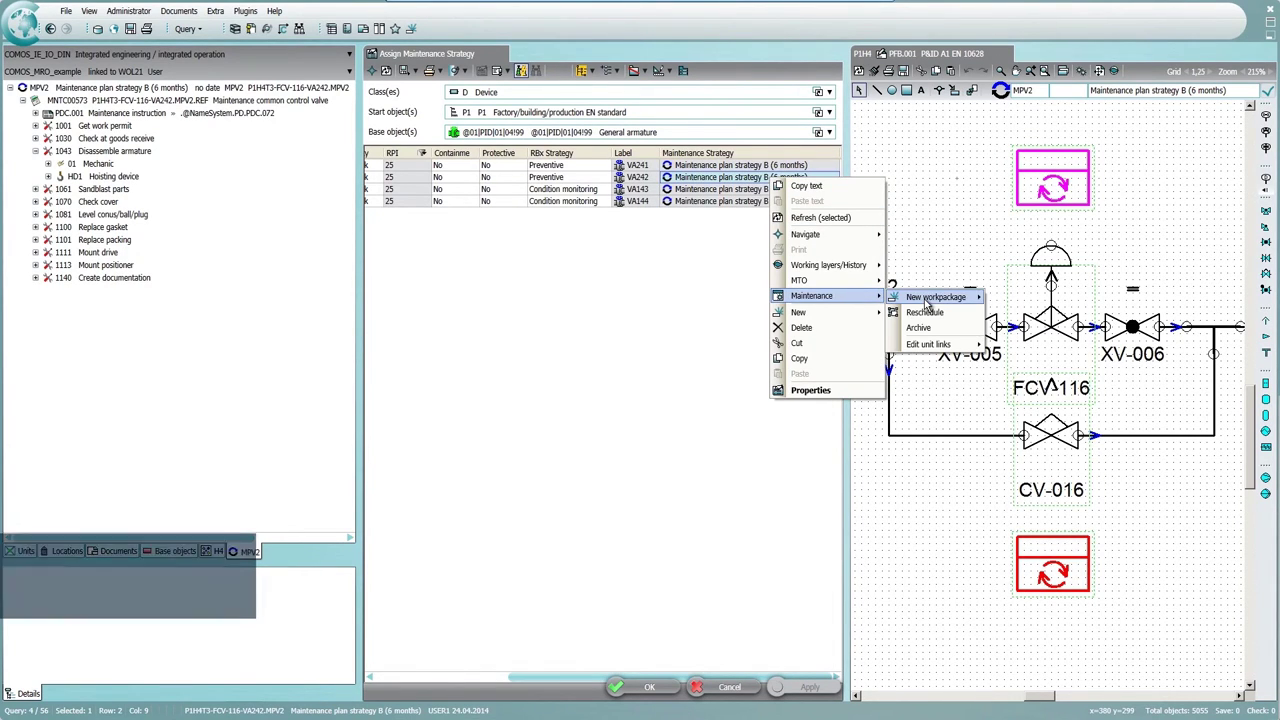
{"action": "mouse_move", "coordinate": [936, 297]}
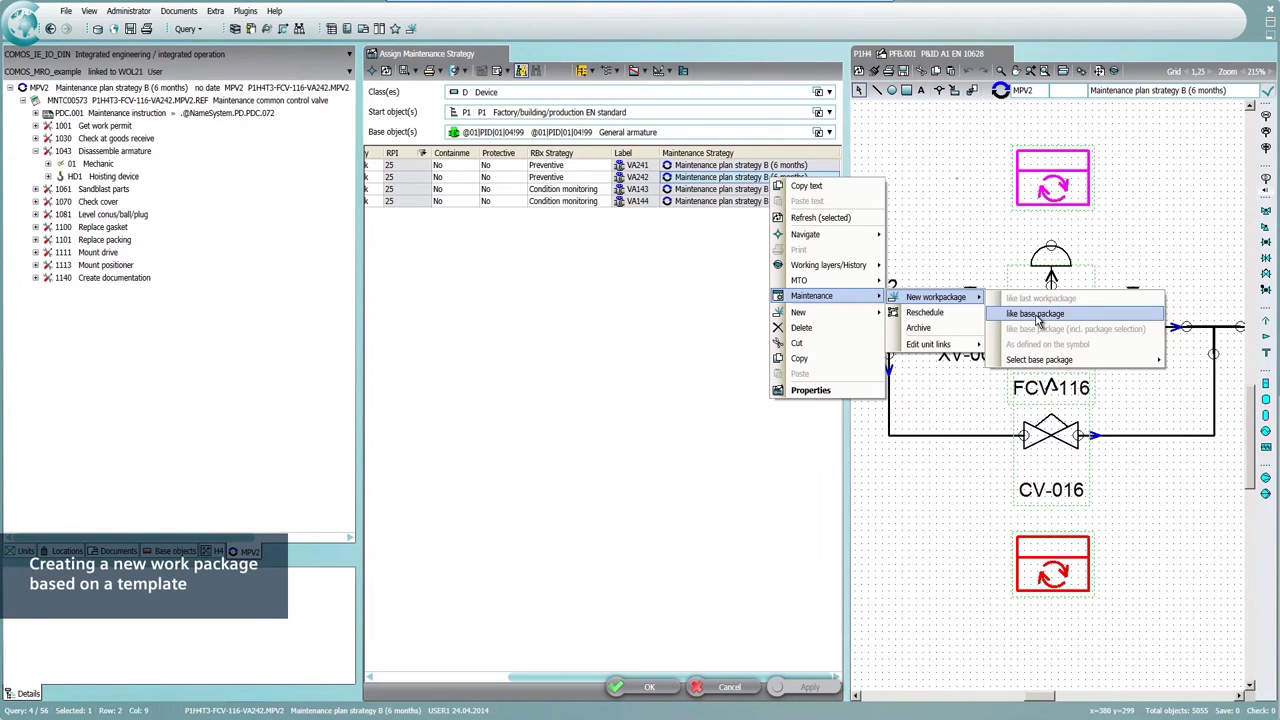
{"action": "left_click", "coordinate": [1037, 316]}
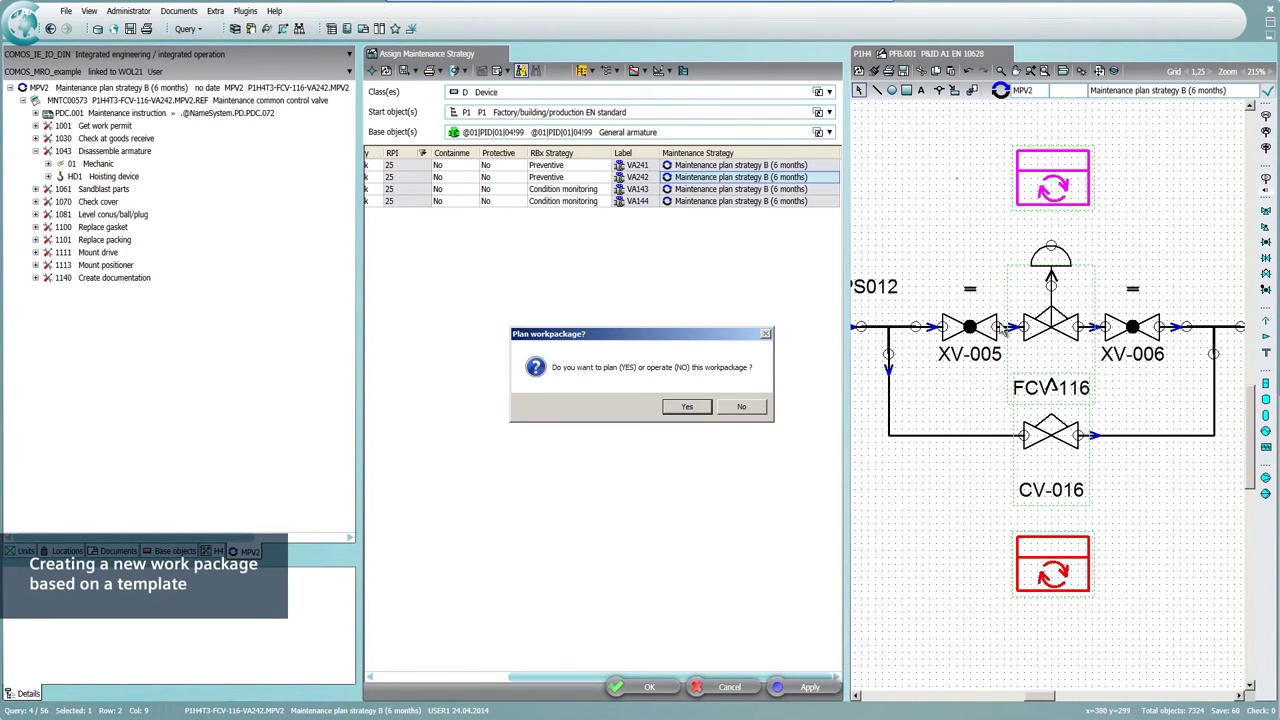
{"action": "left_click", "coordinate": [690, 408]}
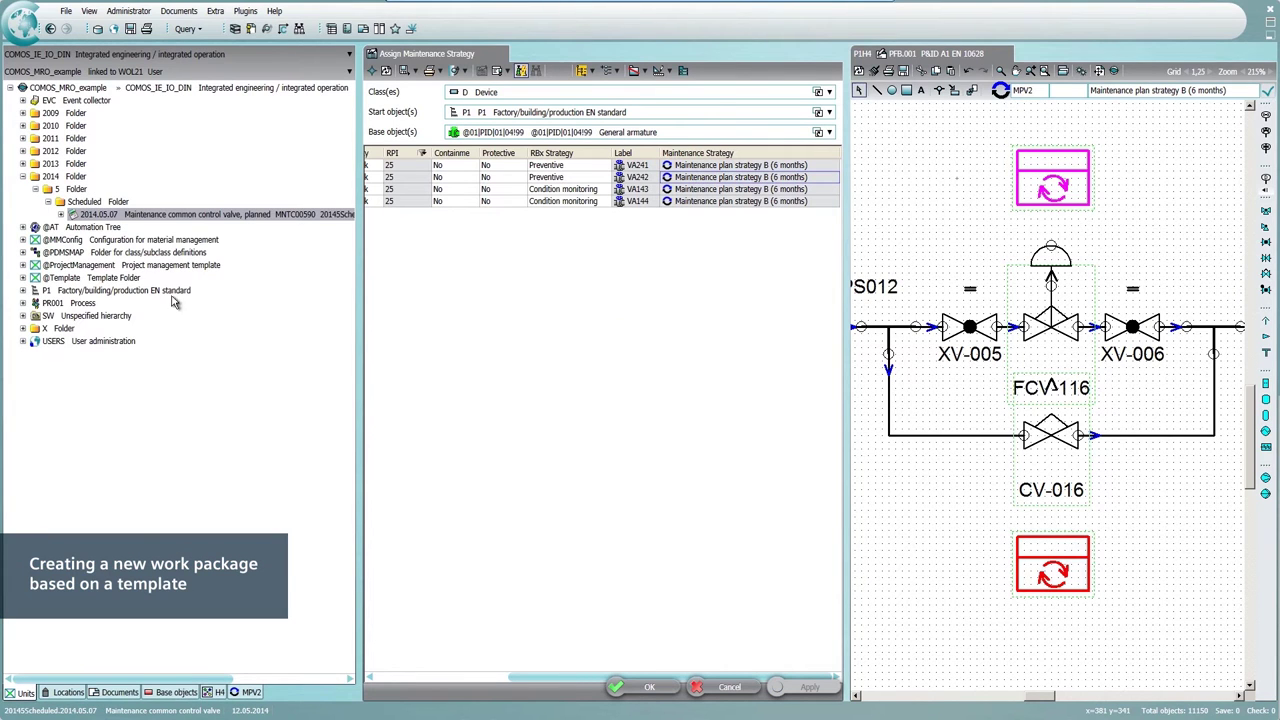
{"action": "left_click", "coordinate": [61, 215]}
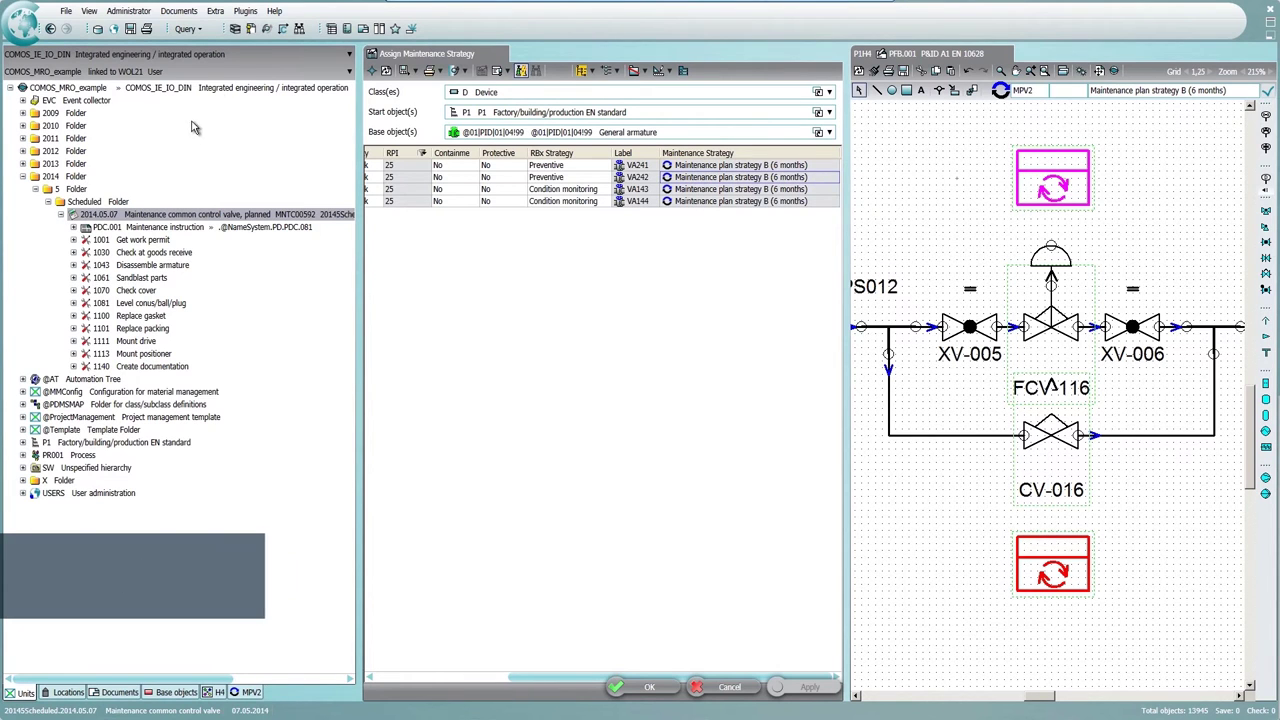
Step: Open Maintenance Resources, expand the maintenance package, centre the timeline and select all task bars
{"action": "left_click", "coordinate": [248, 12]}
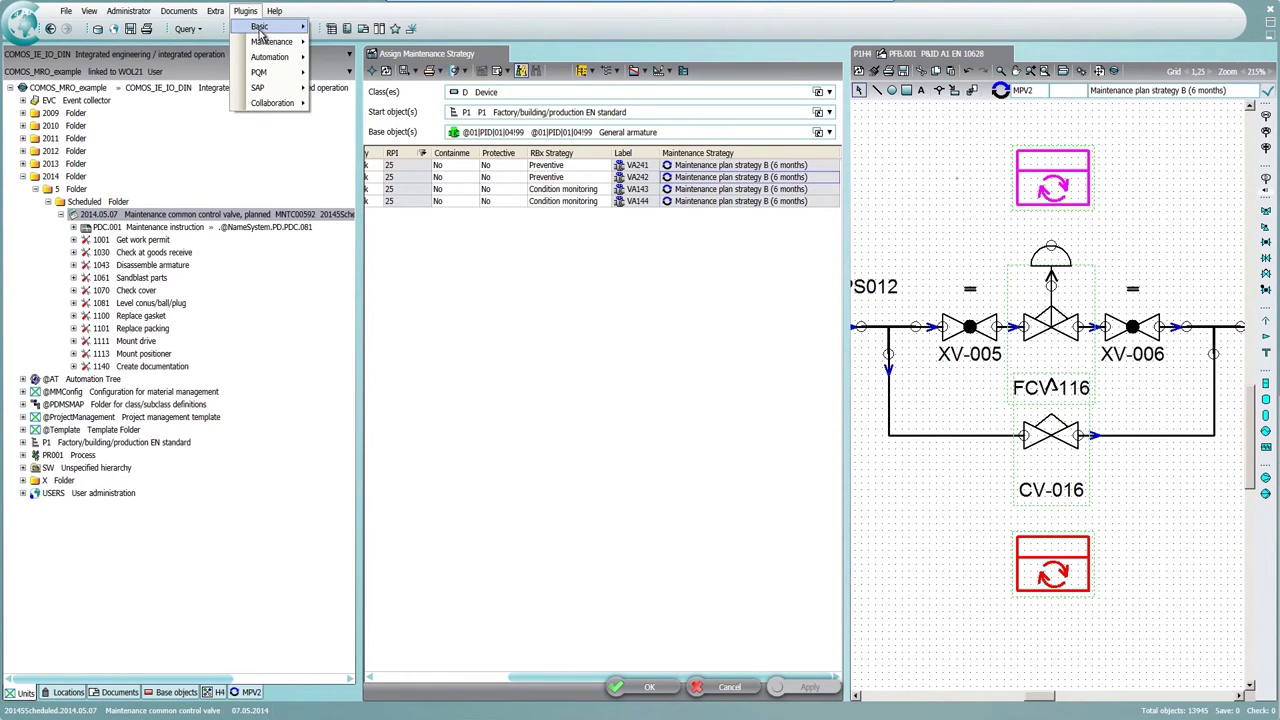
{"action": "mouse_move", "coordinate": [271, 42]}
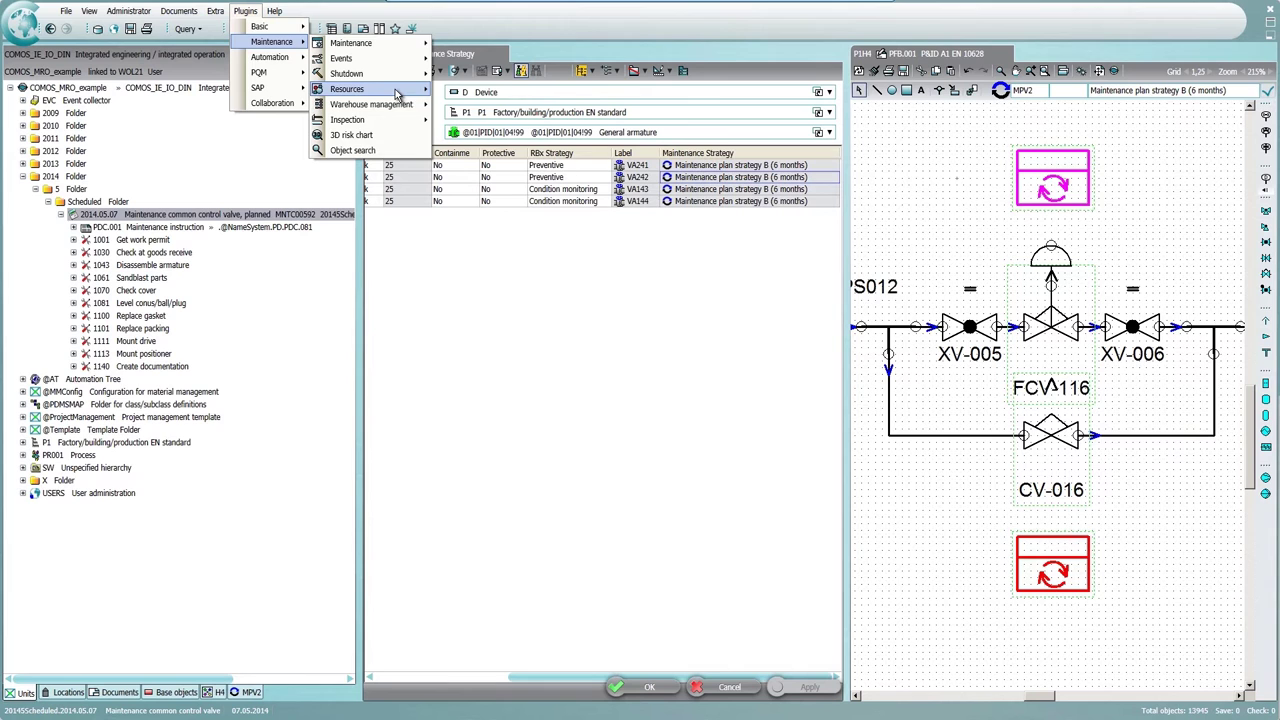
{"action": "mouse_move", "coordinate": [347, 89]}
{"action": "left_click", "coordinate": [487, 92]}
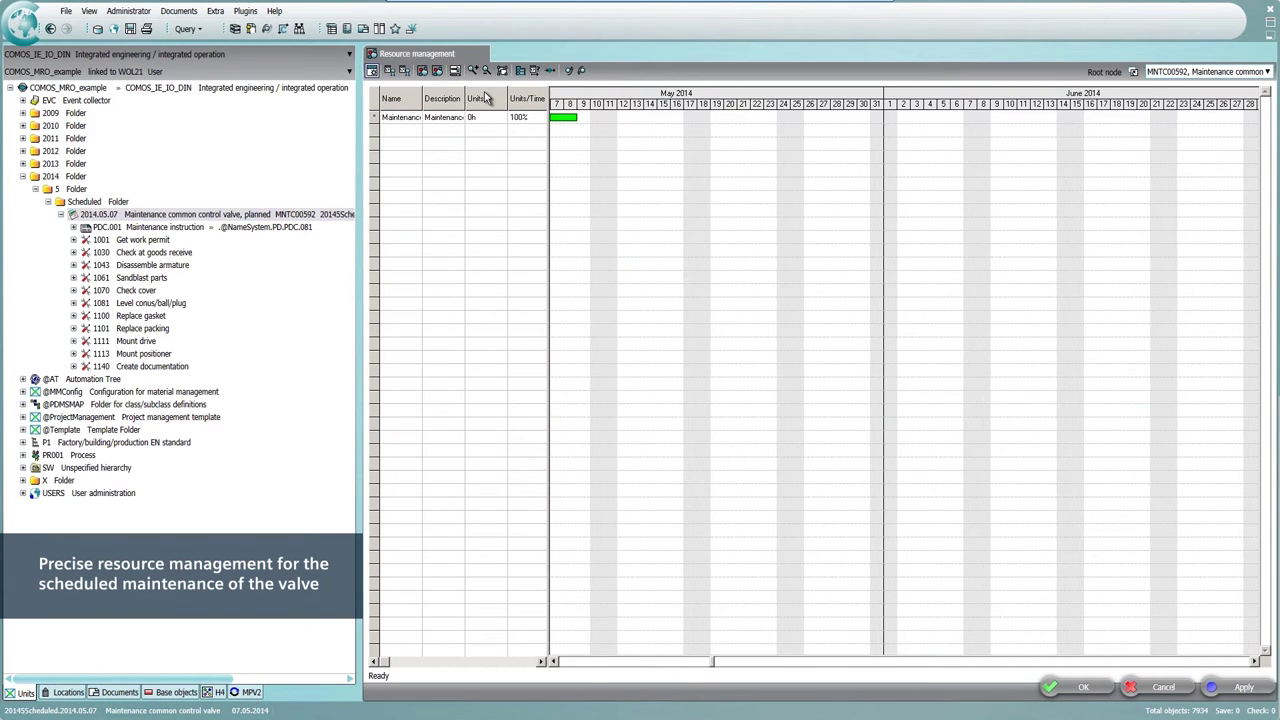
{"action": "left_click", "coordinate": [376, 118]}
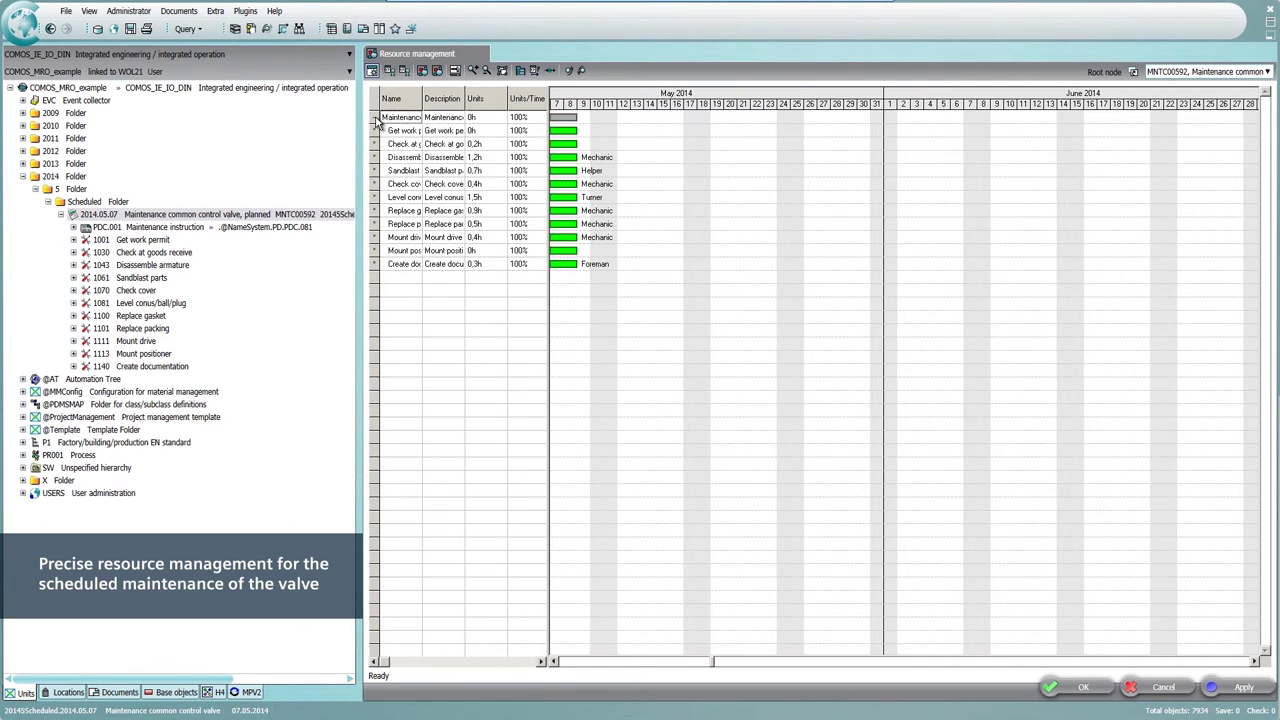
{"action": "right_click", "coordinate": [490, 212]}
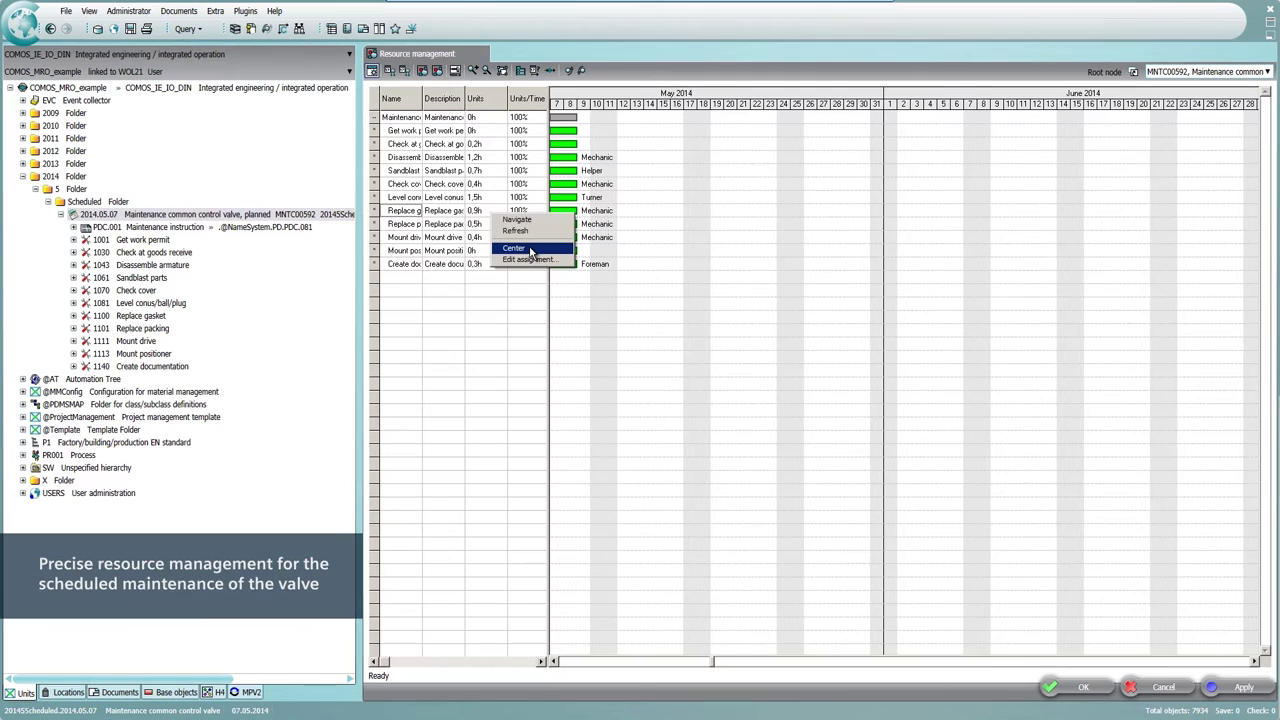
{"action": "left_click", "coordinate": [531, 249]}
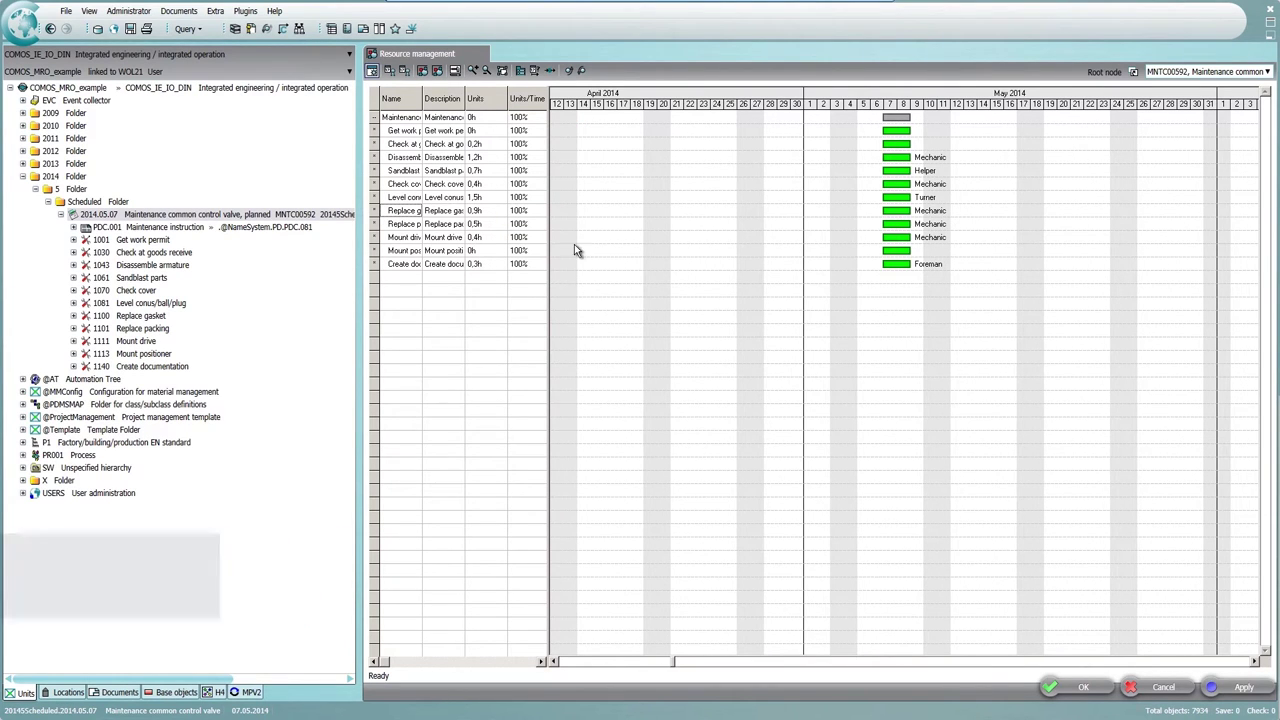
{"action": "left_click_drag", "start_coordinate": [858, 122], "coordinate": [960, 287]}
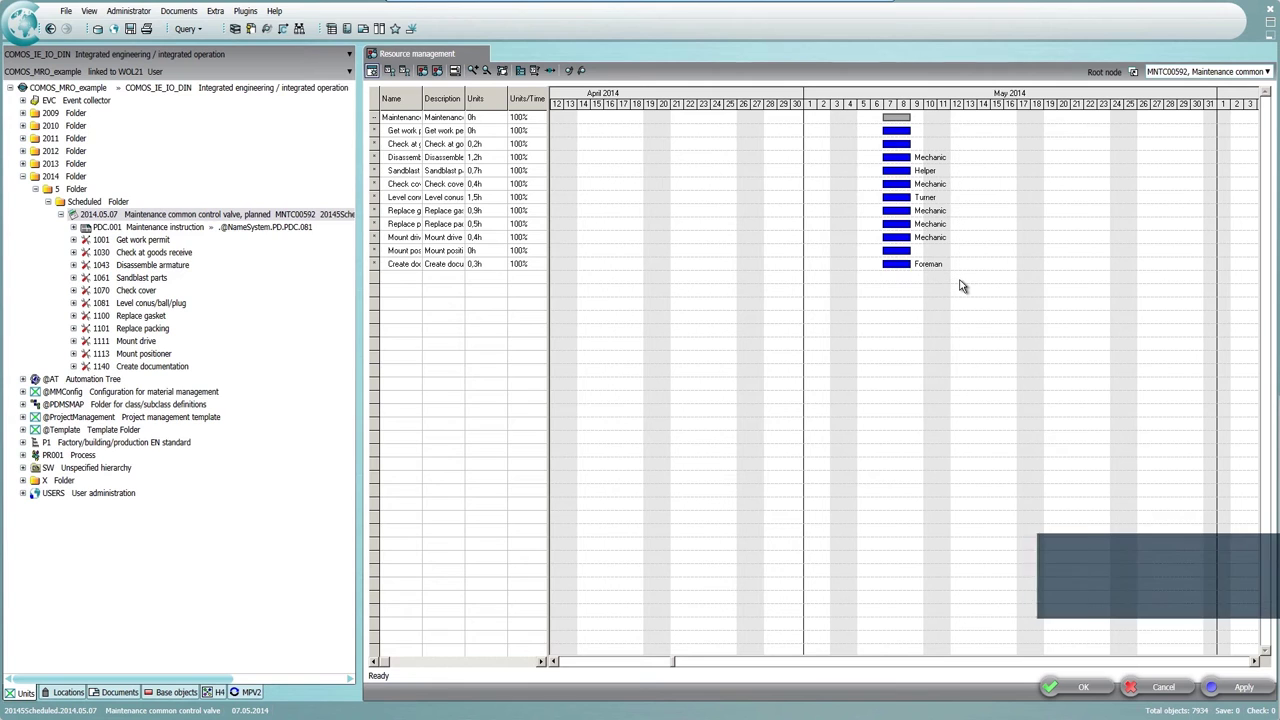
Step: Create dependencies between the selected tasks, replanning them to 8 May 2014
{"action": "right_click", "coordinate": [897, 211]}
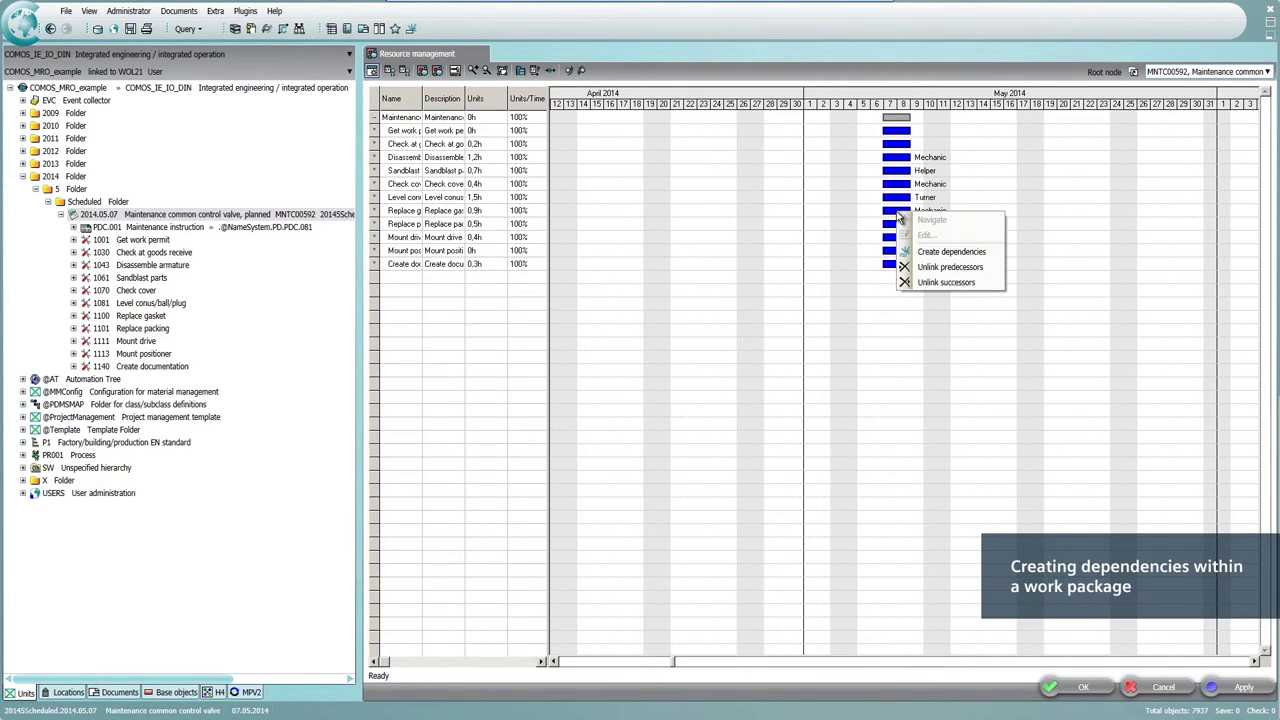
{"action": "left_click", "coordinate": [942, 253]}
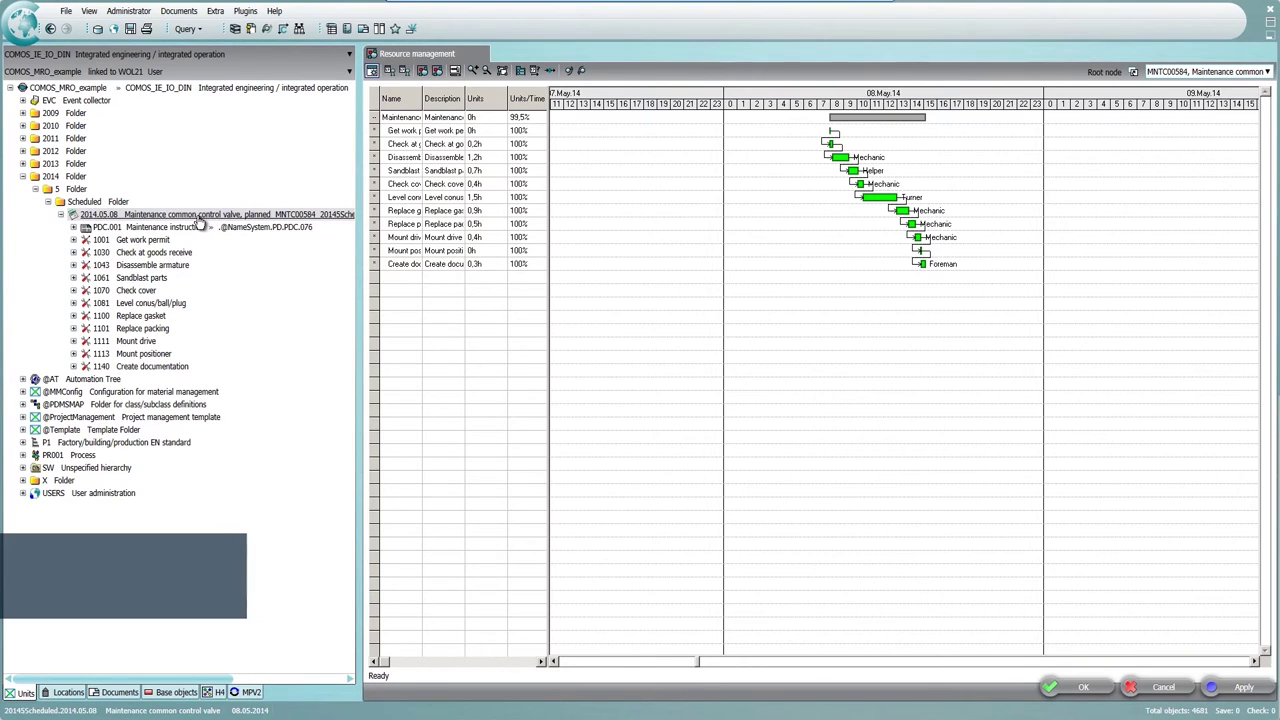
Step: Calculate the 2014.05.08 work package's expenses from its tasks and switch it to Under work
{"action": "right_click", "coordinate": [200, 220]}
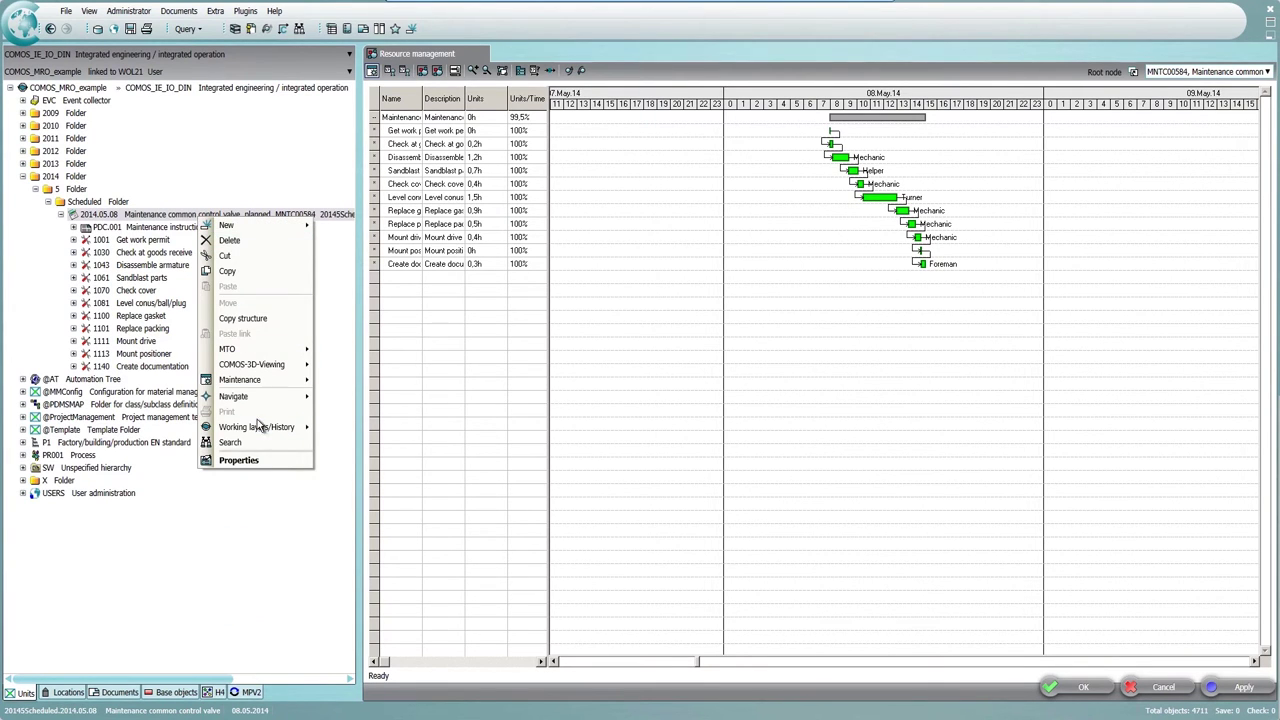
{"action": "left_click", "coordinate": [261, 460]}
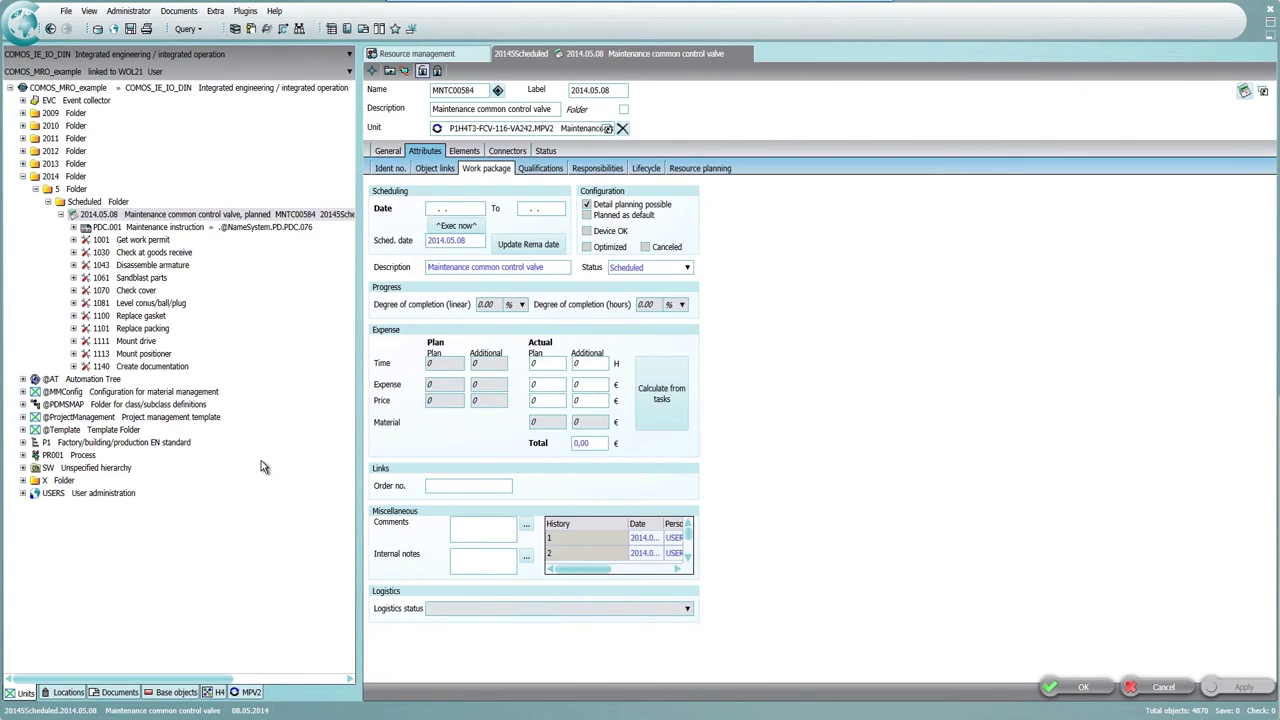
{"action": "left_click", "coordinate": [662, 408]}
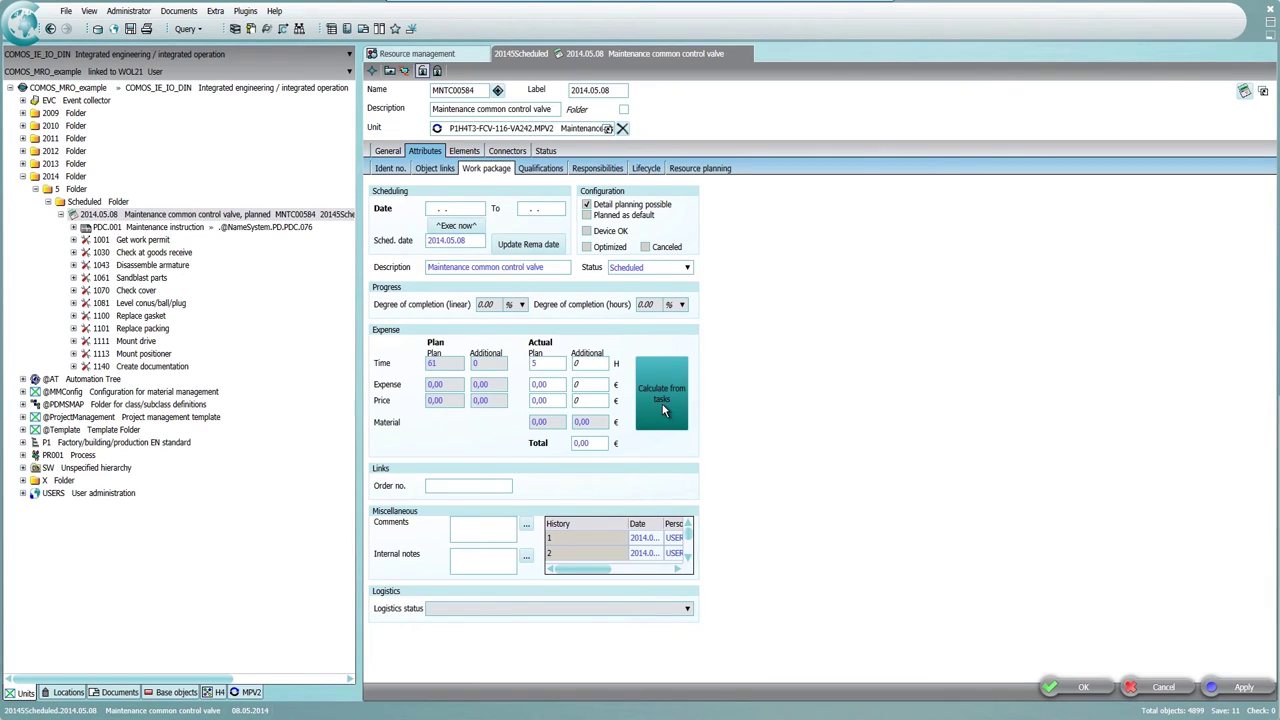
{"action": "left_click", "coordinate": [463, 230]}
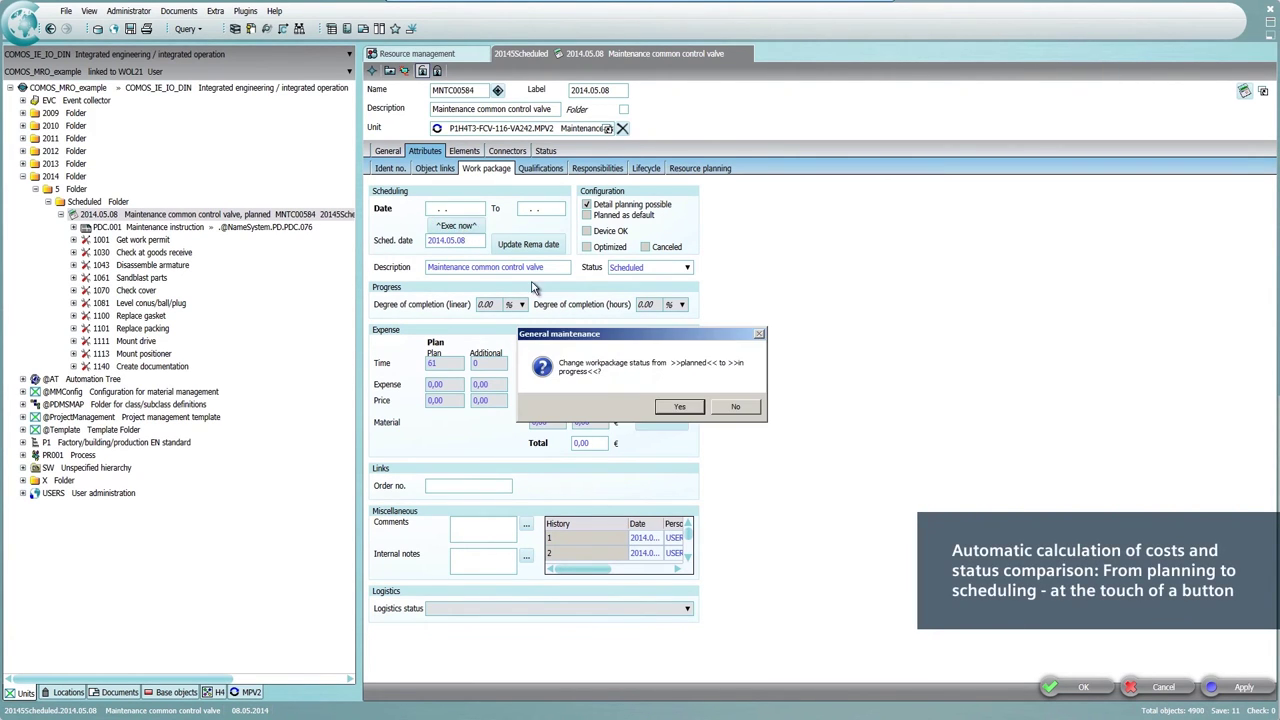
{"action": "left_click", "coordinate": [692, 411]}
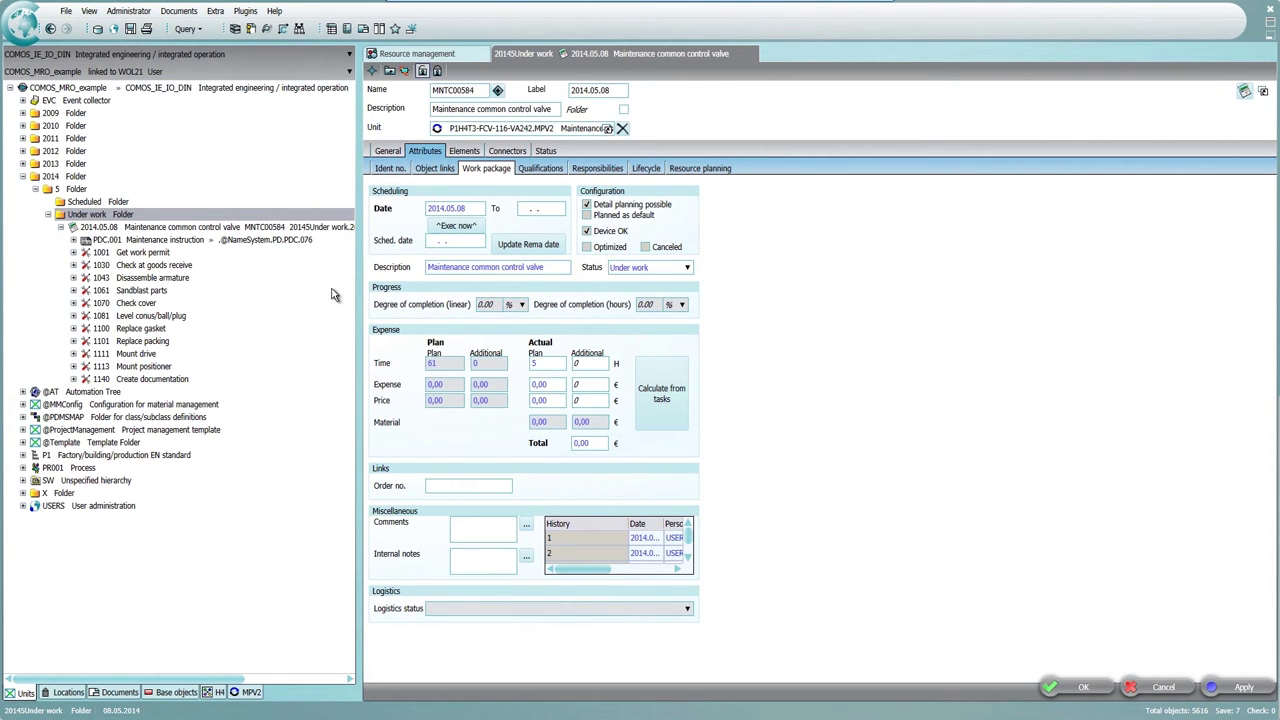
Step: View the maintenance instruction document, then log in to COMOS Direct with the user name
{"action": "double_click", "coordinate": [212, 242]}
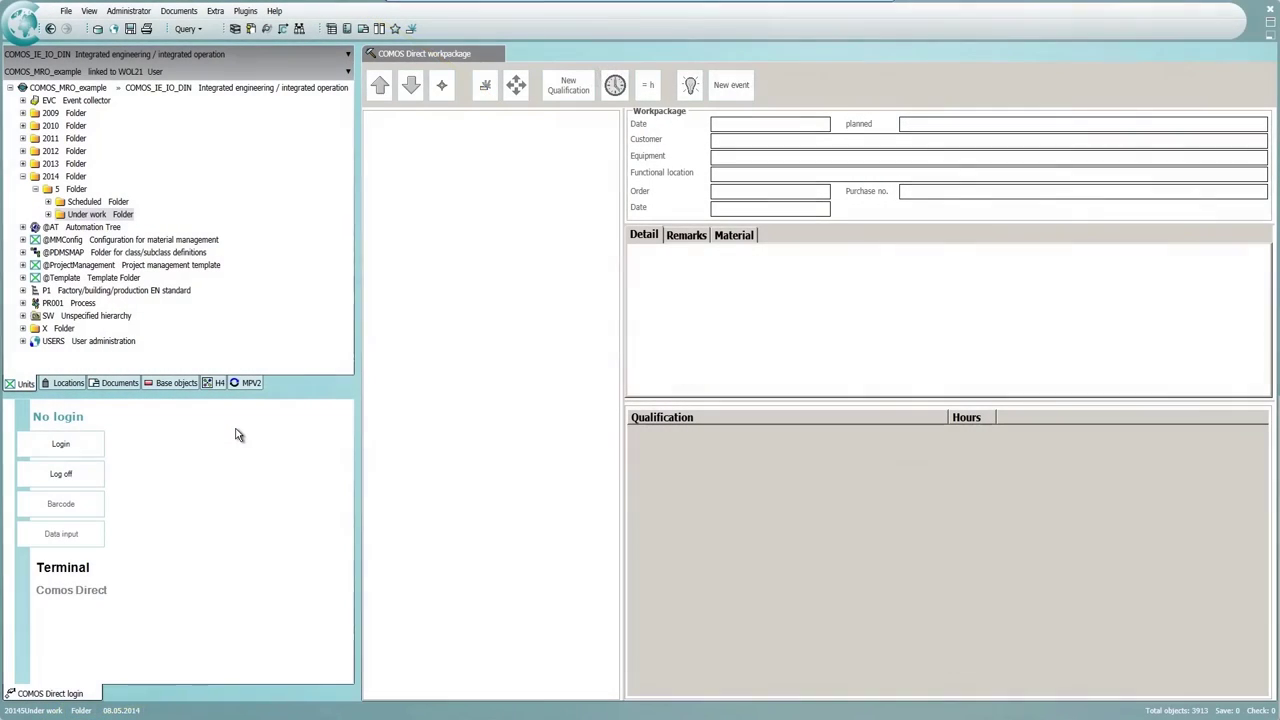
{"action": "left_click", "coordinate": [75, 452]}
{"action": "type", "text": "User"}
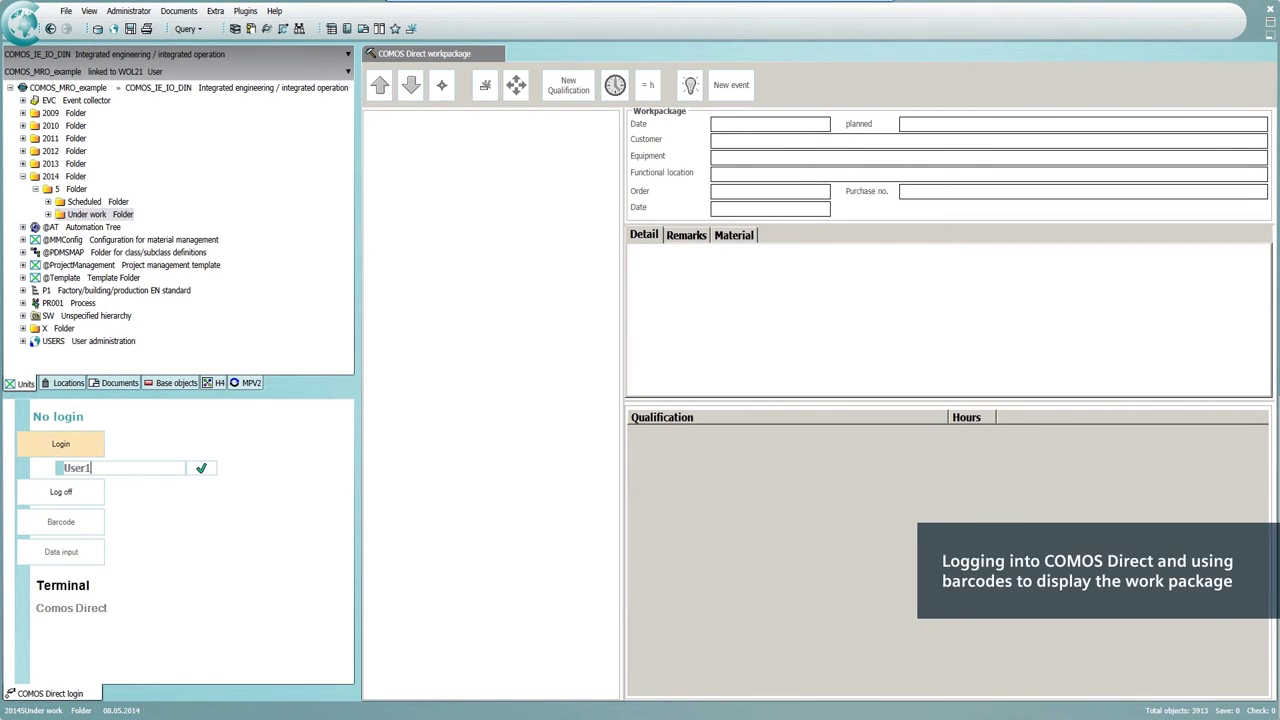
{"action": "type", "text": "1"}
{"action": "key", "text": "Return"}
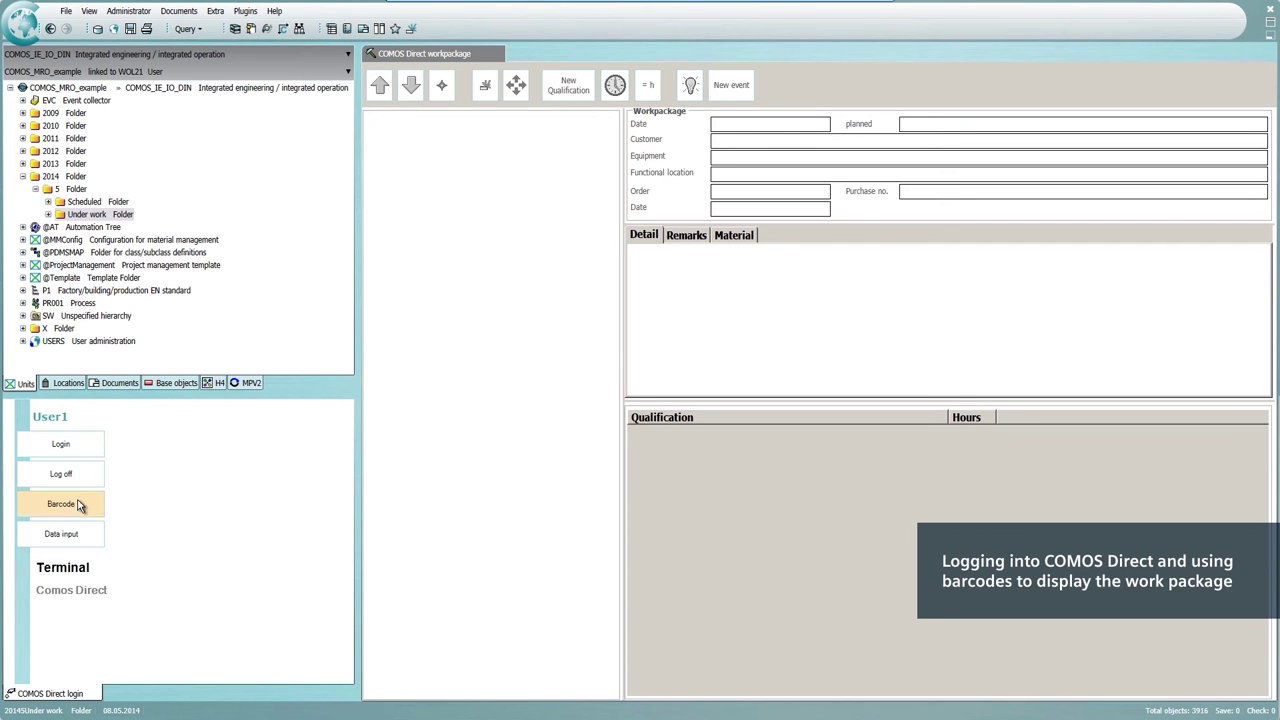
Step: Load the work package by barcode and mark task 1001 Get work permit finished
{"action": "left_click", "coordinate": [76, 505]}
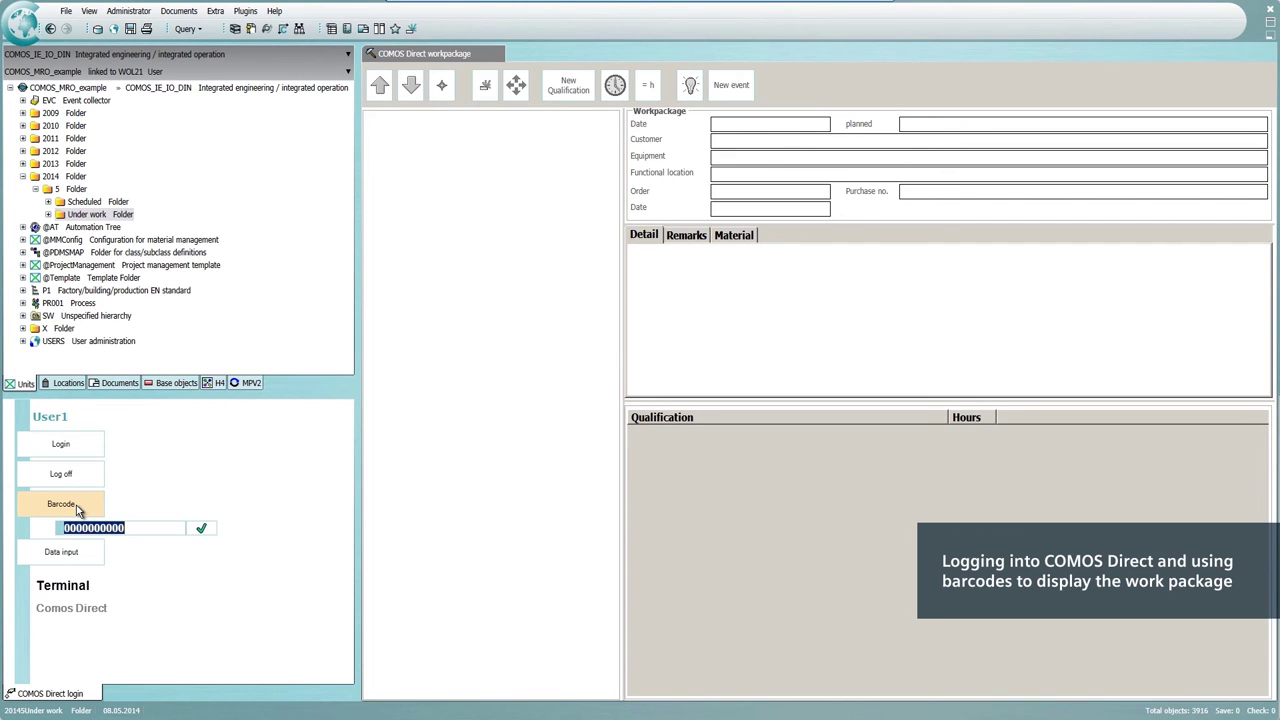
{"action": "key", "text": "Return"}
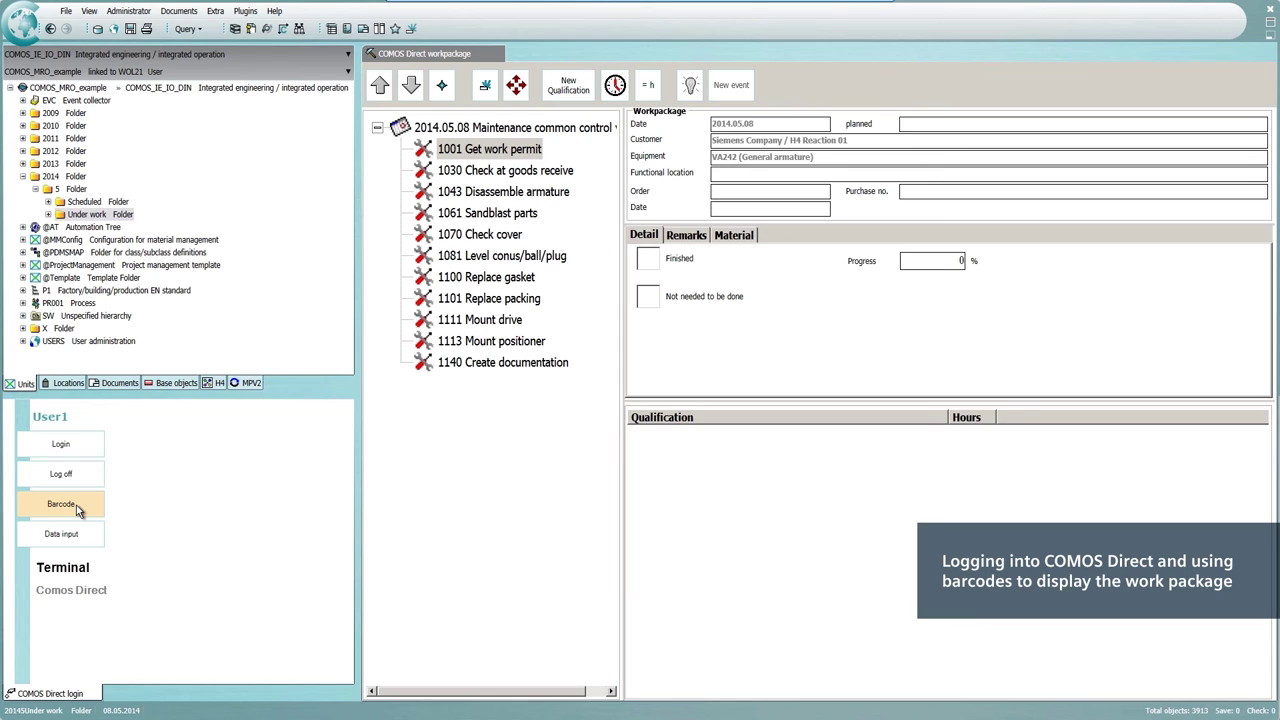
{"action": "left_click", "coordinate": [649, 261]}
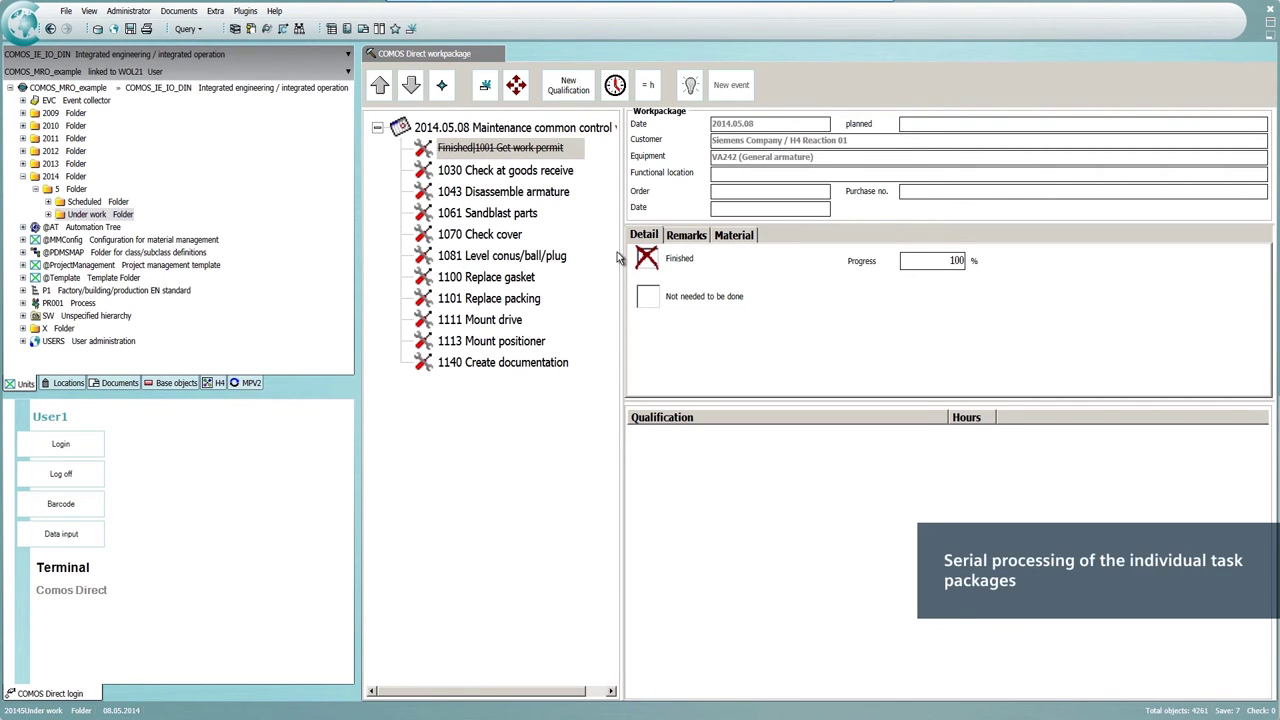
Step: Set progress on task 1030 Check at goods receive, mark it finished, then select 1043
{"action": "left_click", "coordinate": [508, 174]}
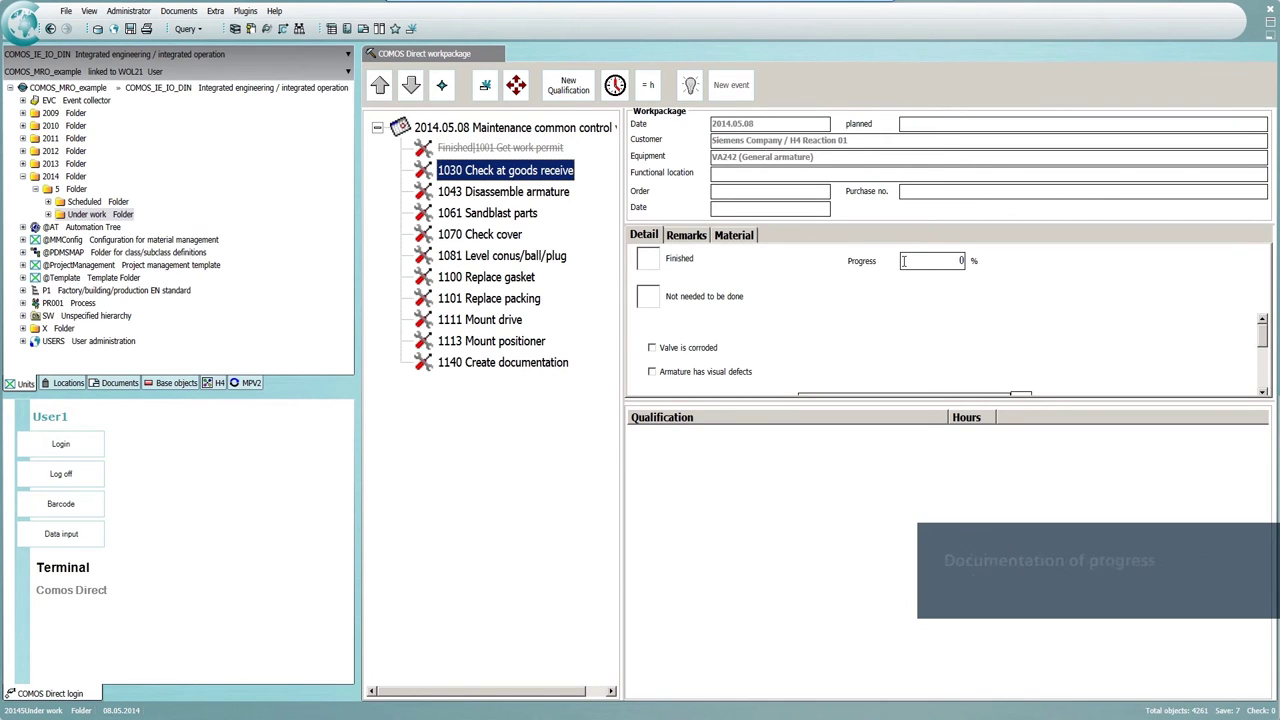
{"action": "left_click", "coordinate": [903, 261]}
{"action": "type", "text": "80"}
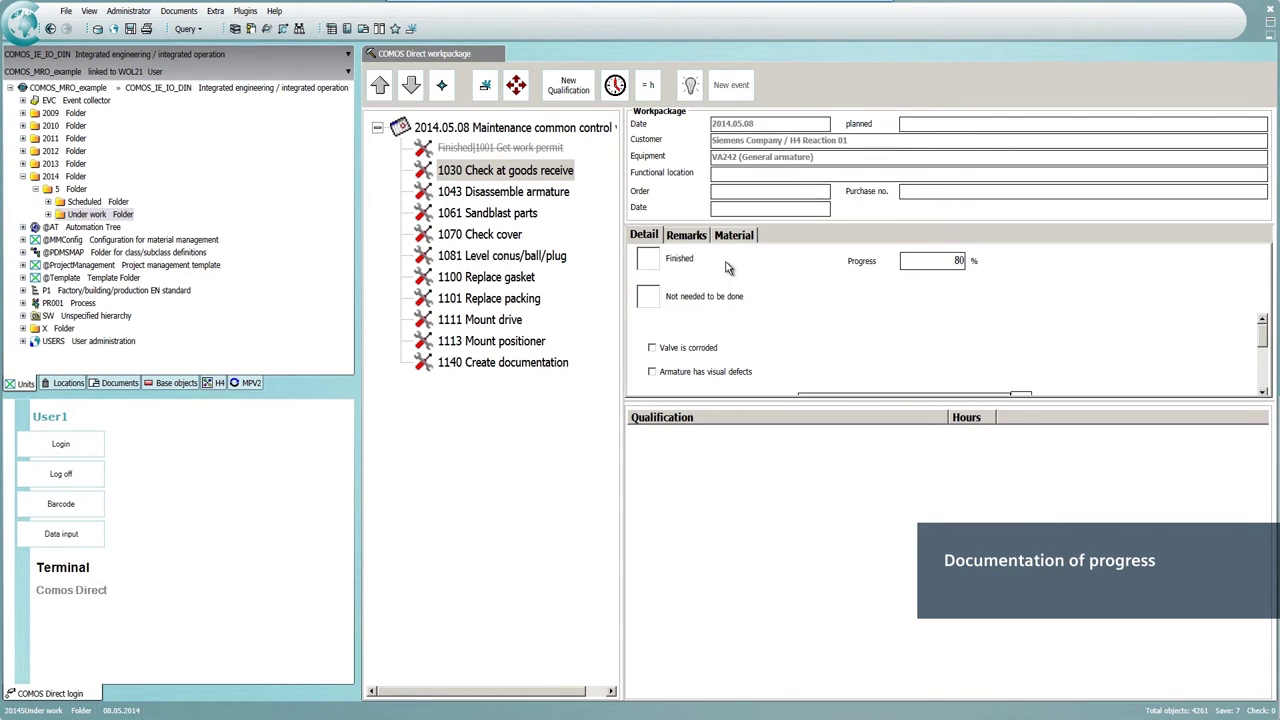
{"action": "left_click", "coordinate": [648, 262]}
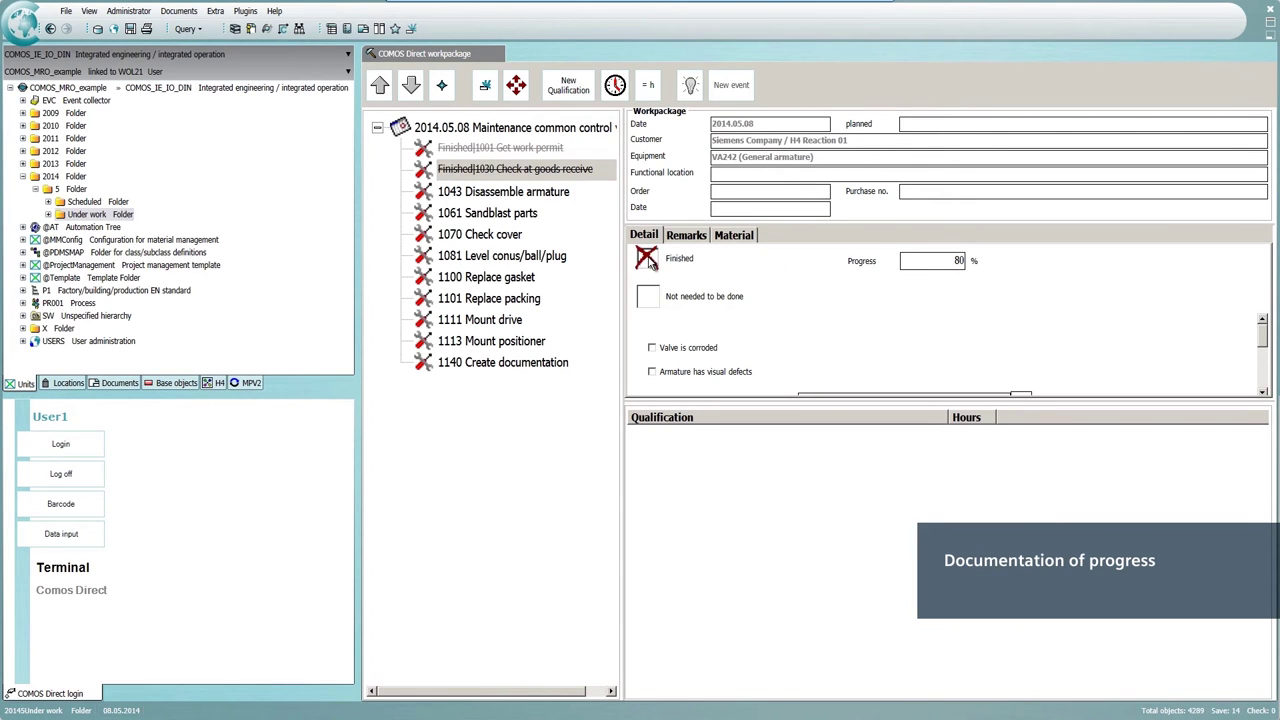
{"action": "left_click", "coordinate": [519, 197]}
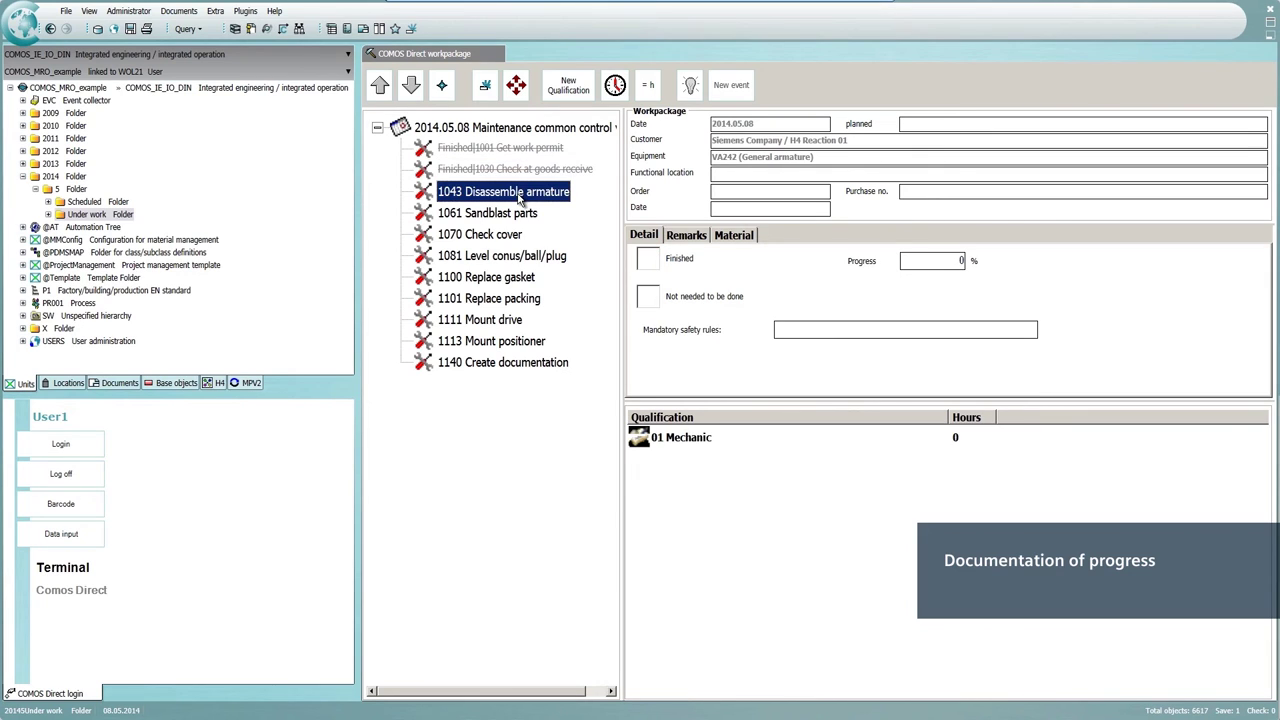
Step: Add a BS1 blanking spade to task 1043 Disassemble armature's materials
{"action": "left_click", "coordinate": [741, 240]}
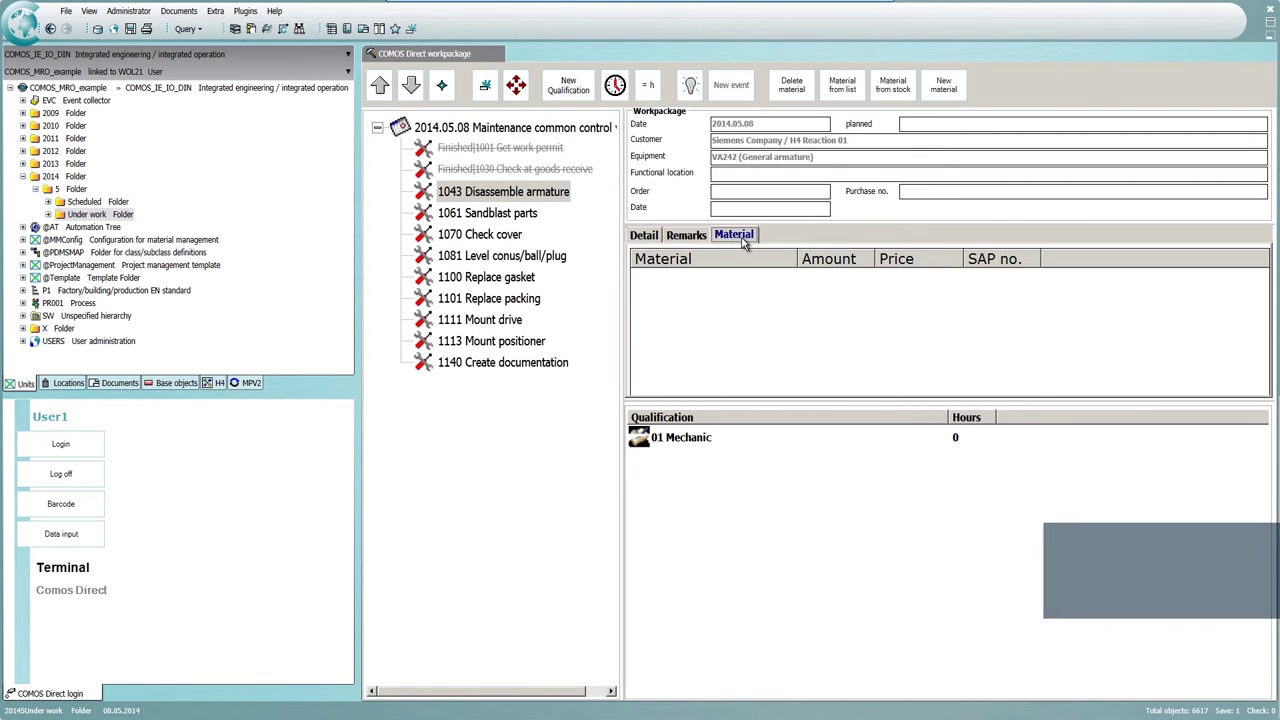
{"action": "left_click", "coordinate": [842, 88]}
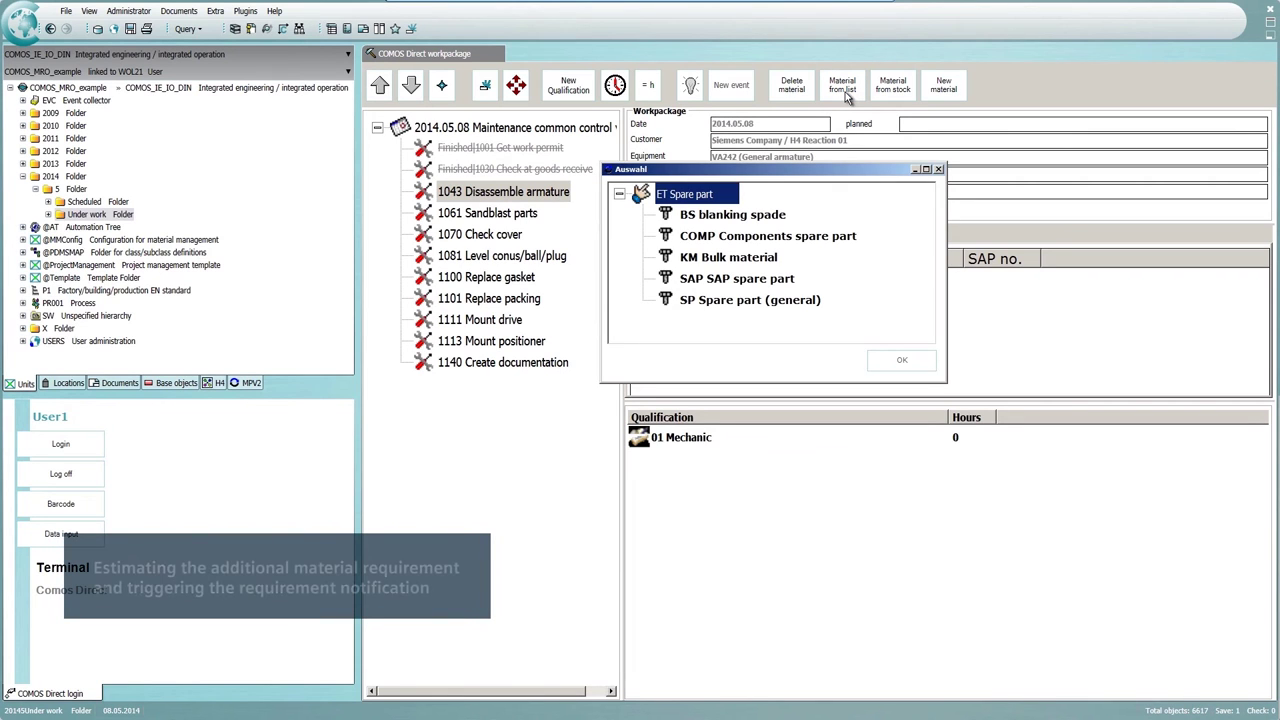
{"action": "left_click", "coordinate": [753, 218]}
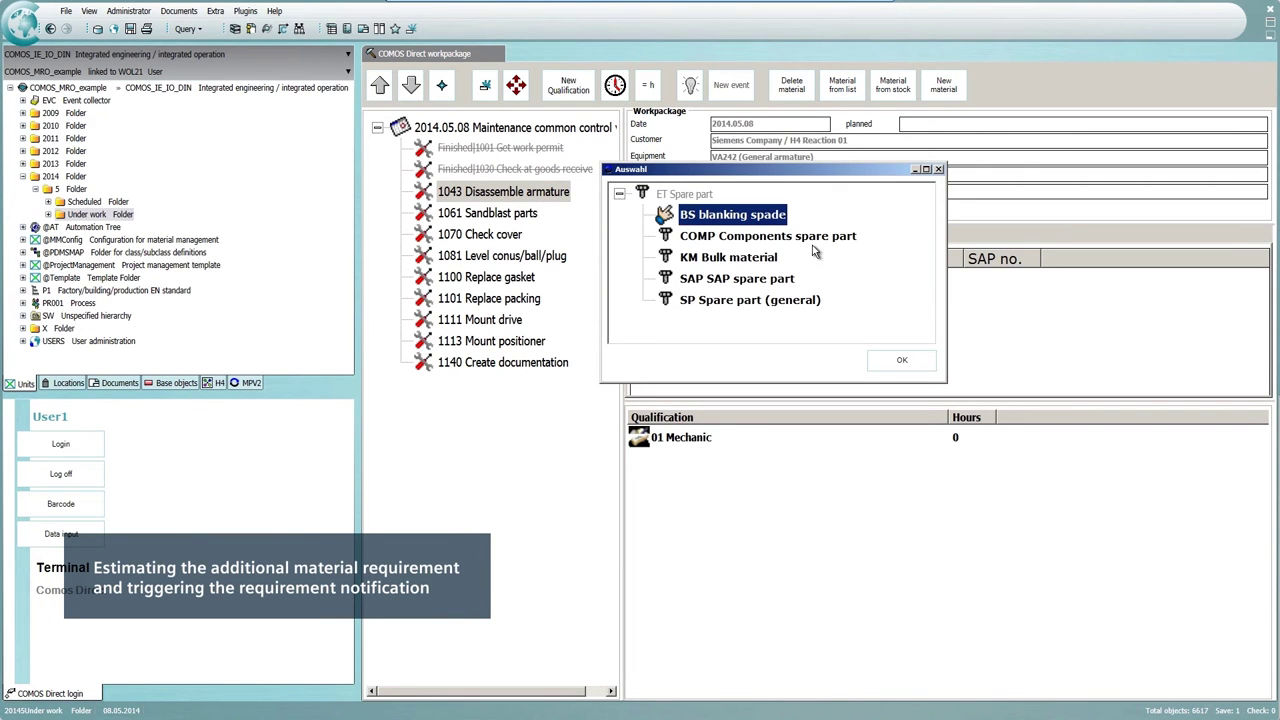
{"action": "left_click", "coordinate": [905, 362]}
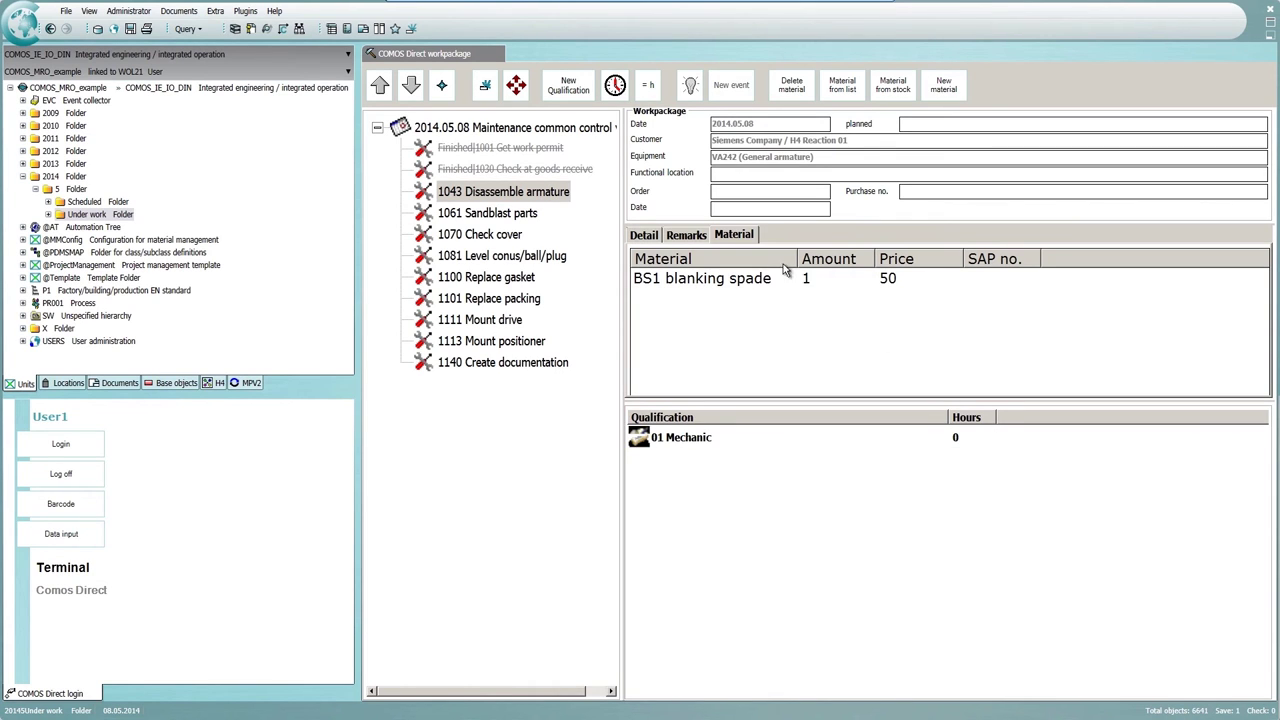
Step: Book 2 hours of 01 Mechanic time on task 1043
{"action": "left_click", "coordinate": [615, 88]}
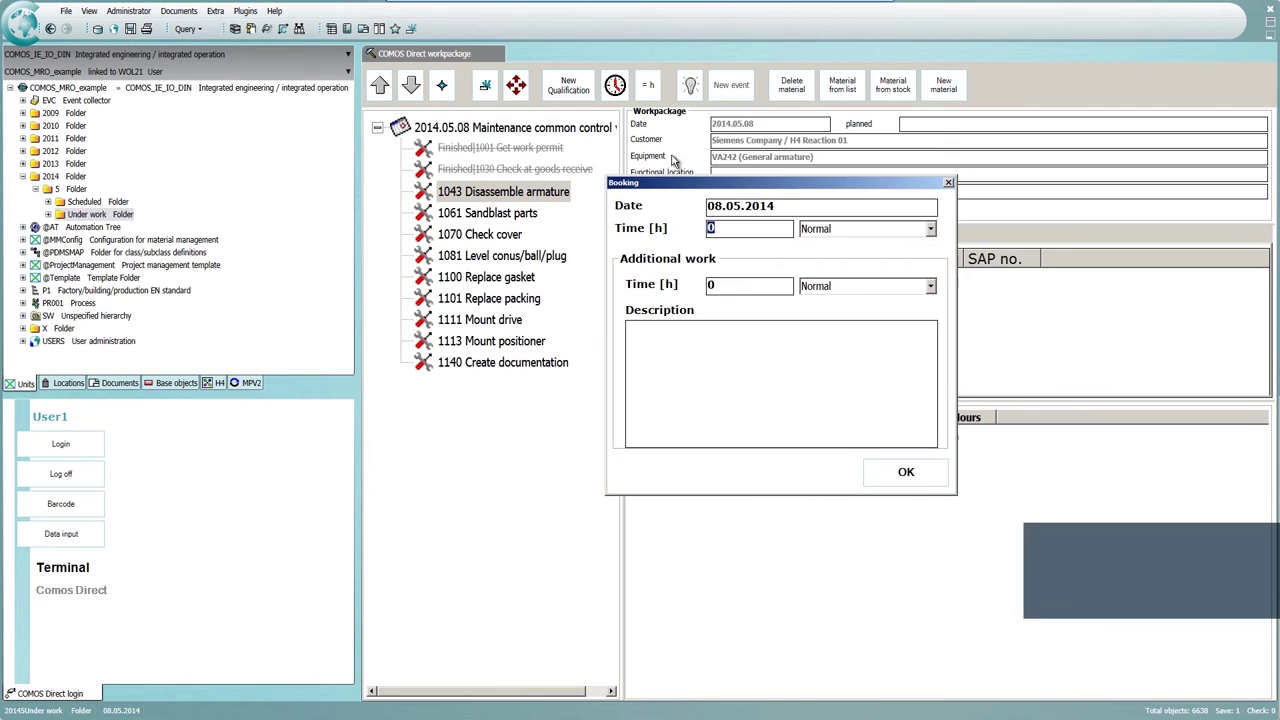
{"action": "type", "text": "2"}
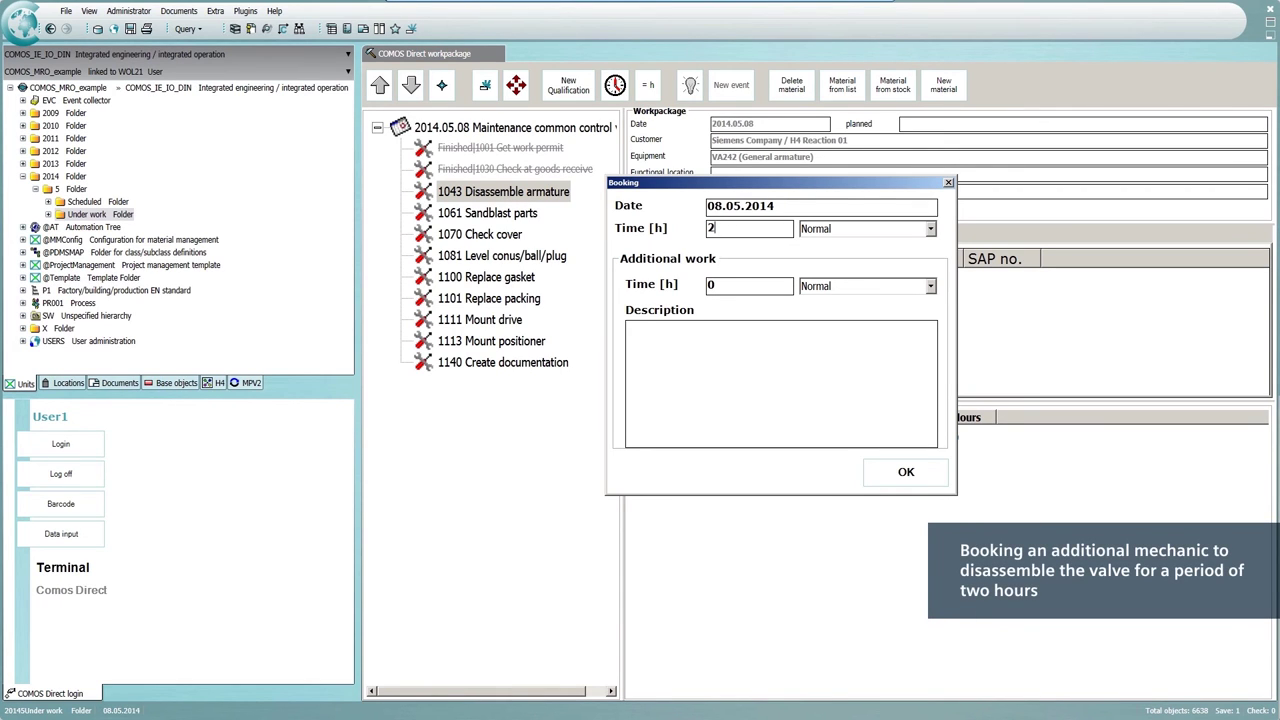
{"action": "left_click", "coordinate": [918, 472]}
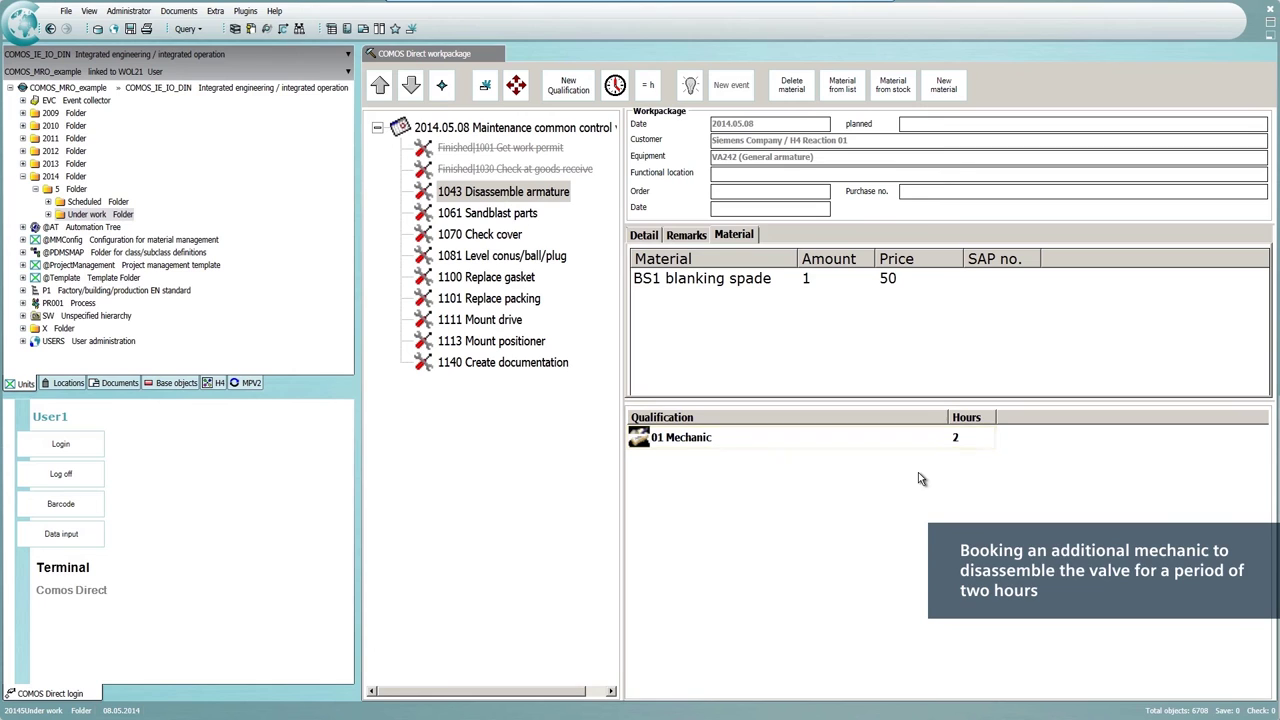
{"action": "left_click", "coordinate": [644, 238]}
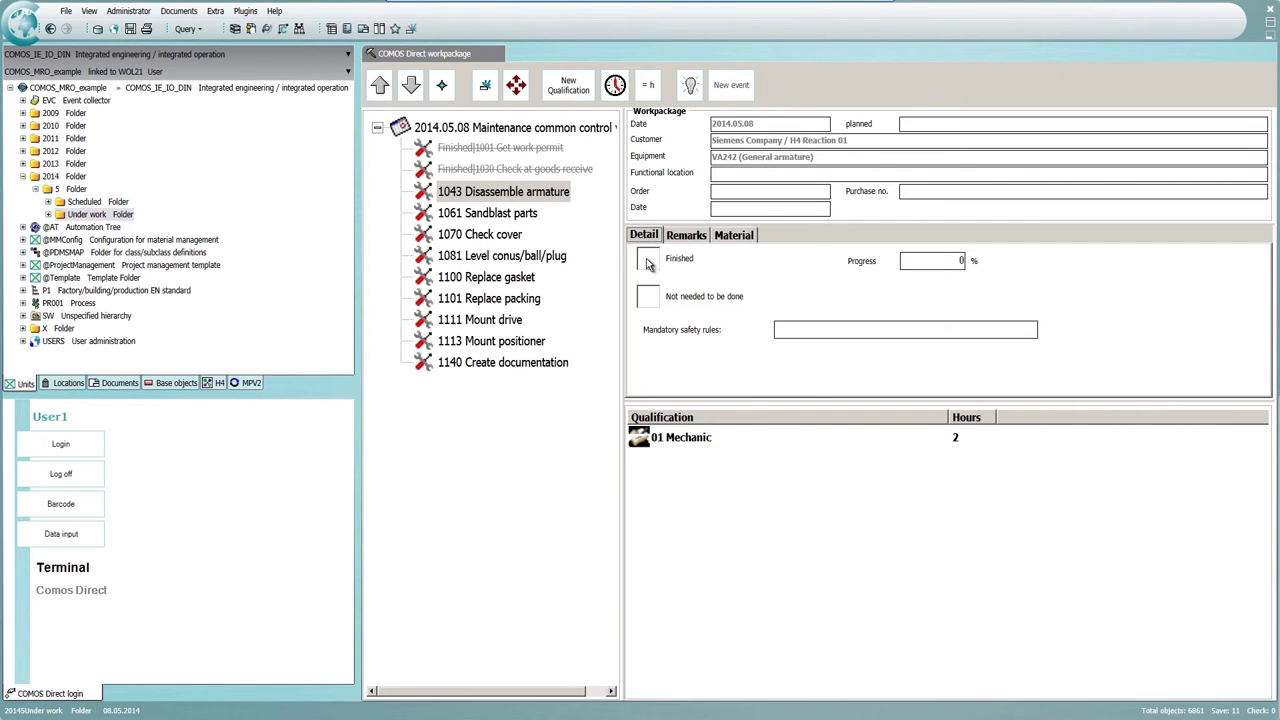
Step: Mark the Disassemble armature and Sandblast parts tasks as finished
{"action": "left_click", "coordinate": [647, 260]}
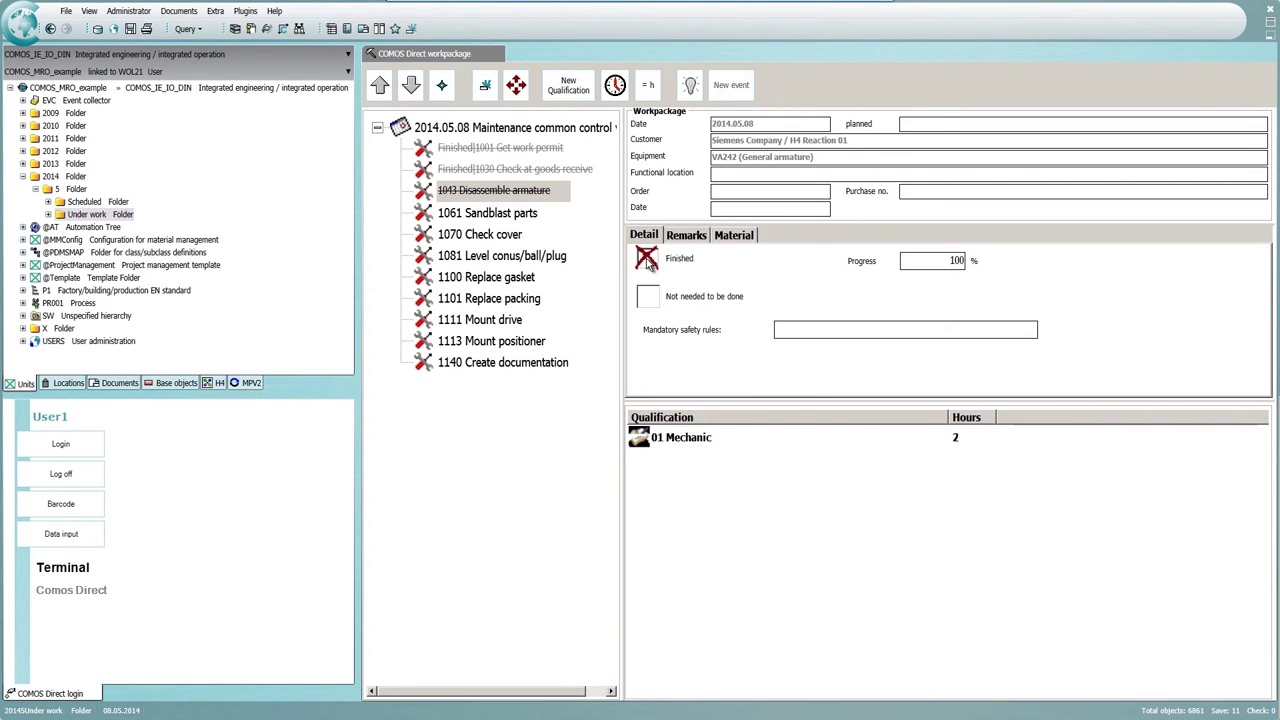
{"action": "left_click", "coordinate": [516, 217]}
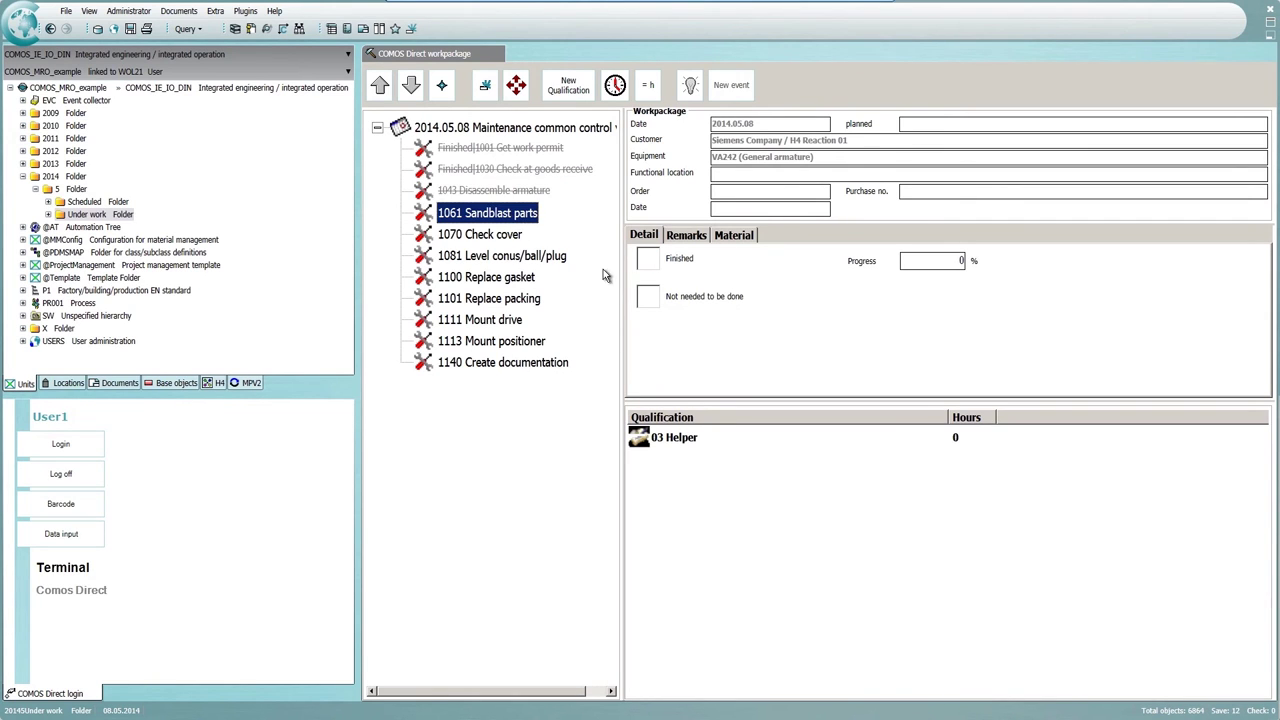
{"action": "left_click", "coordinate": [647, 298]}
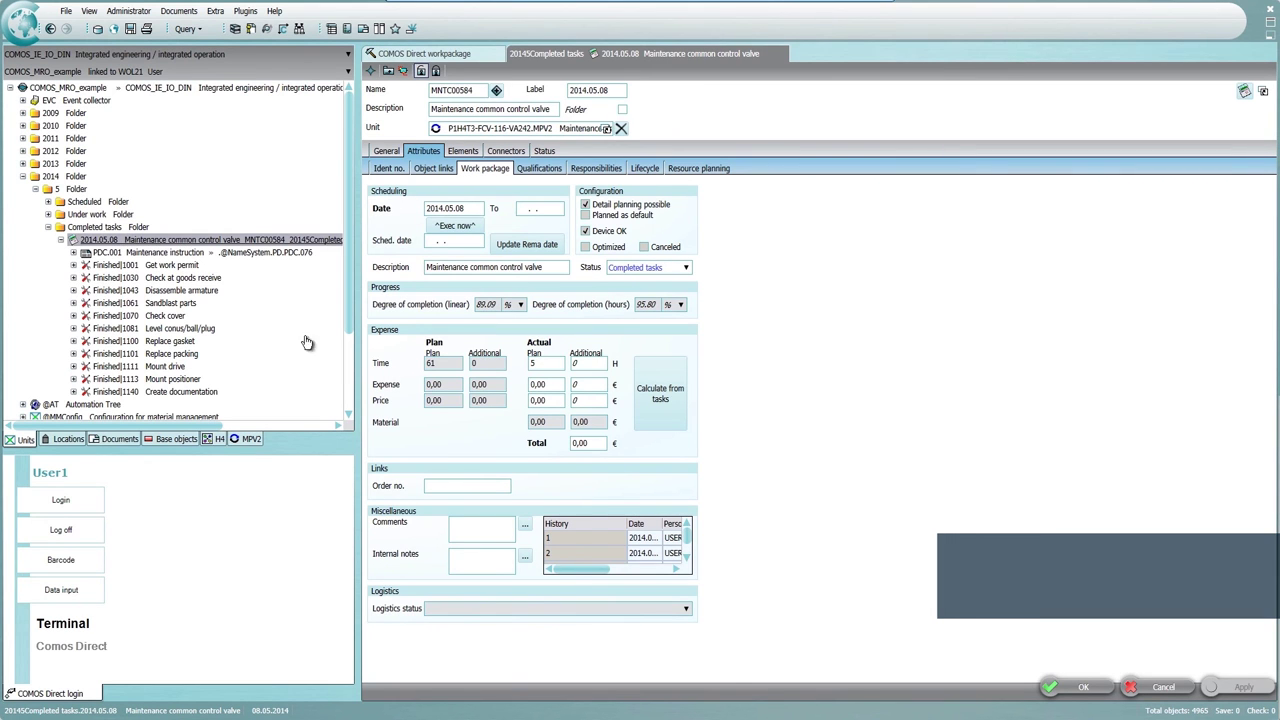
Step: Recalculate actual time and costs from tasks, giving 50,00 for material and total
{"action": "left_click", "coordinate": [661, 404]}
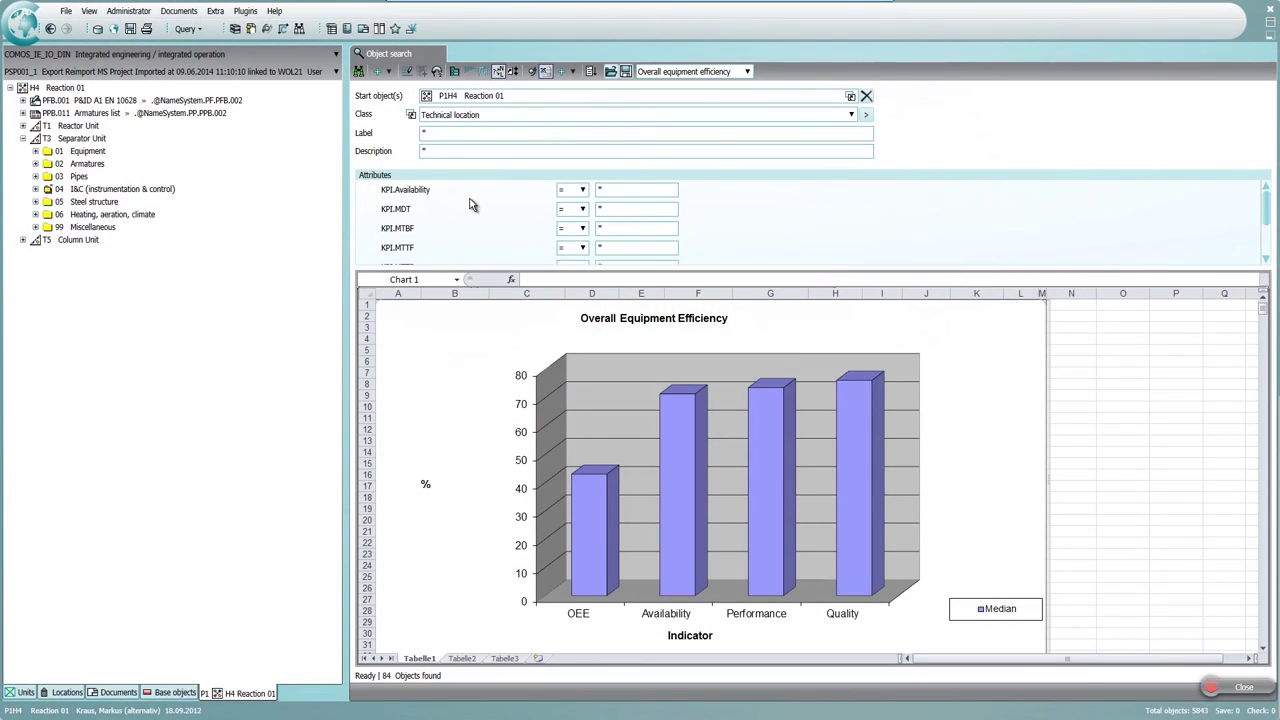
Step: Show KPI results as a table filtered to KPI.Availability < 60, leaving FCV-116
{"action": "left_click", "coordinate": [546, 71]}
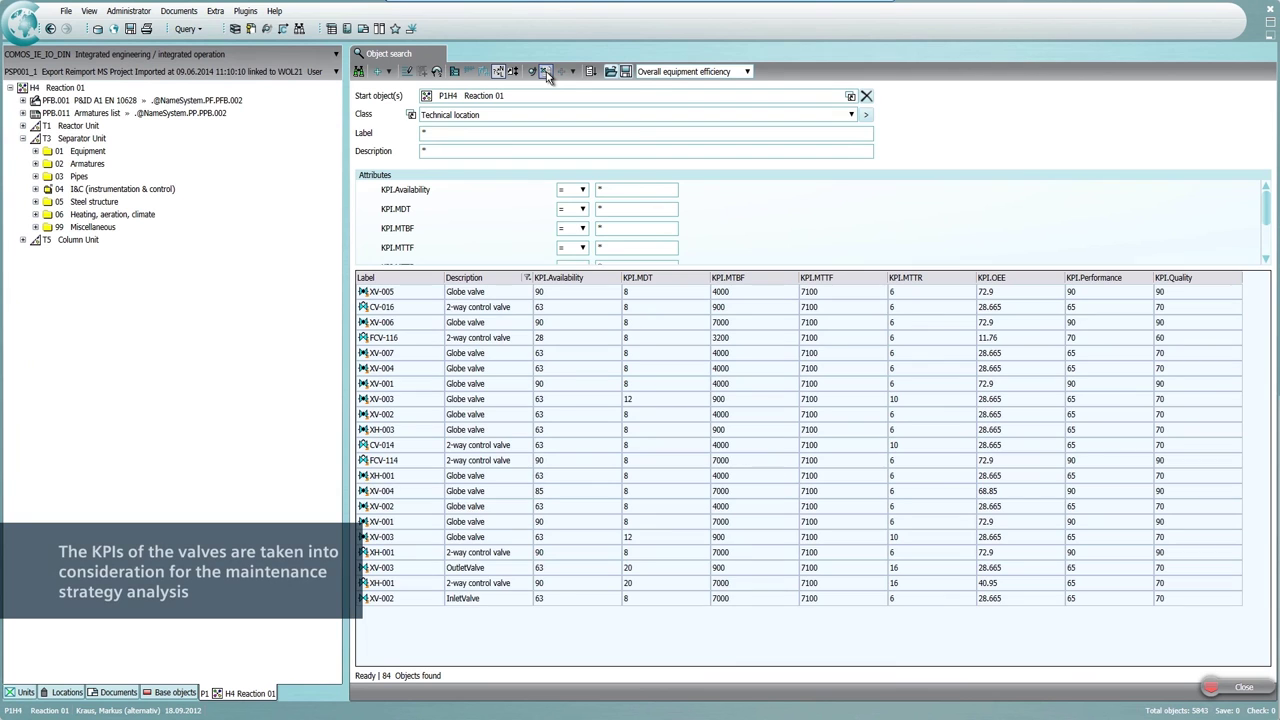
{"action": "left_click", "coordinate": [583, 191]}
{"action": "left_click", "coordinate": [566, 201]}
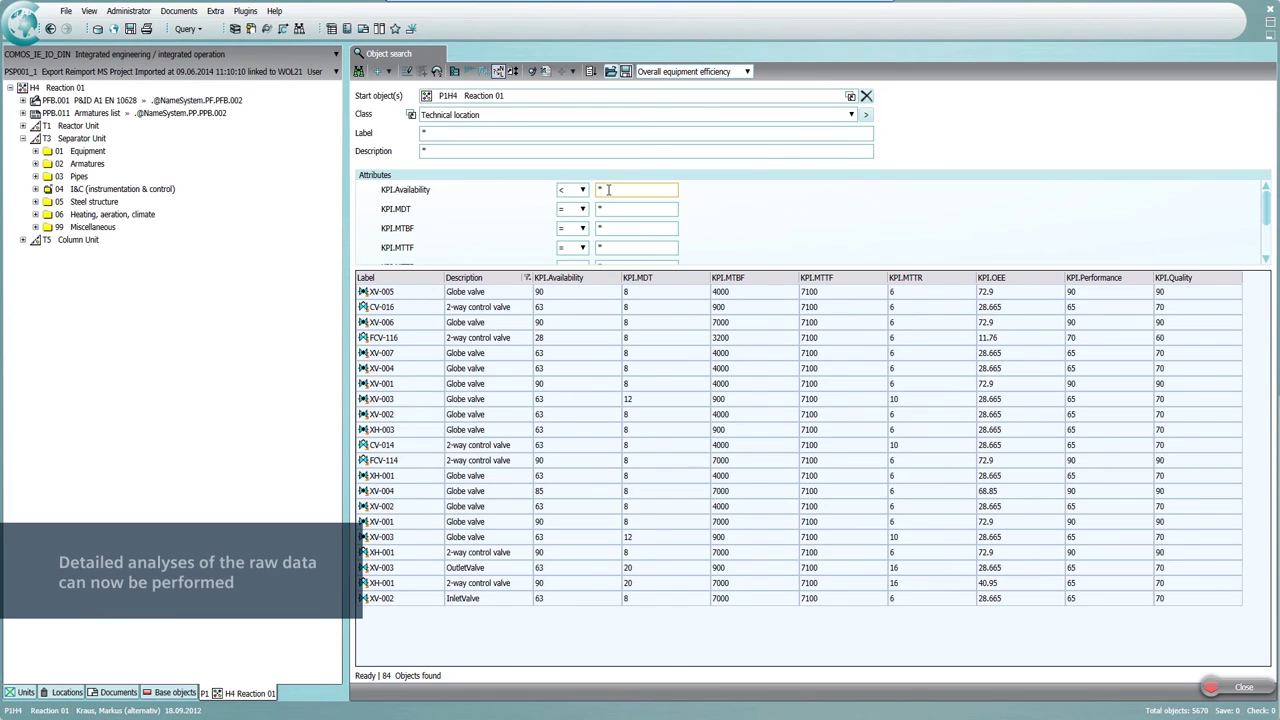
{"action": "left_click", "coordinate": [607, 189]}
{"action": "type", "text": "60"}
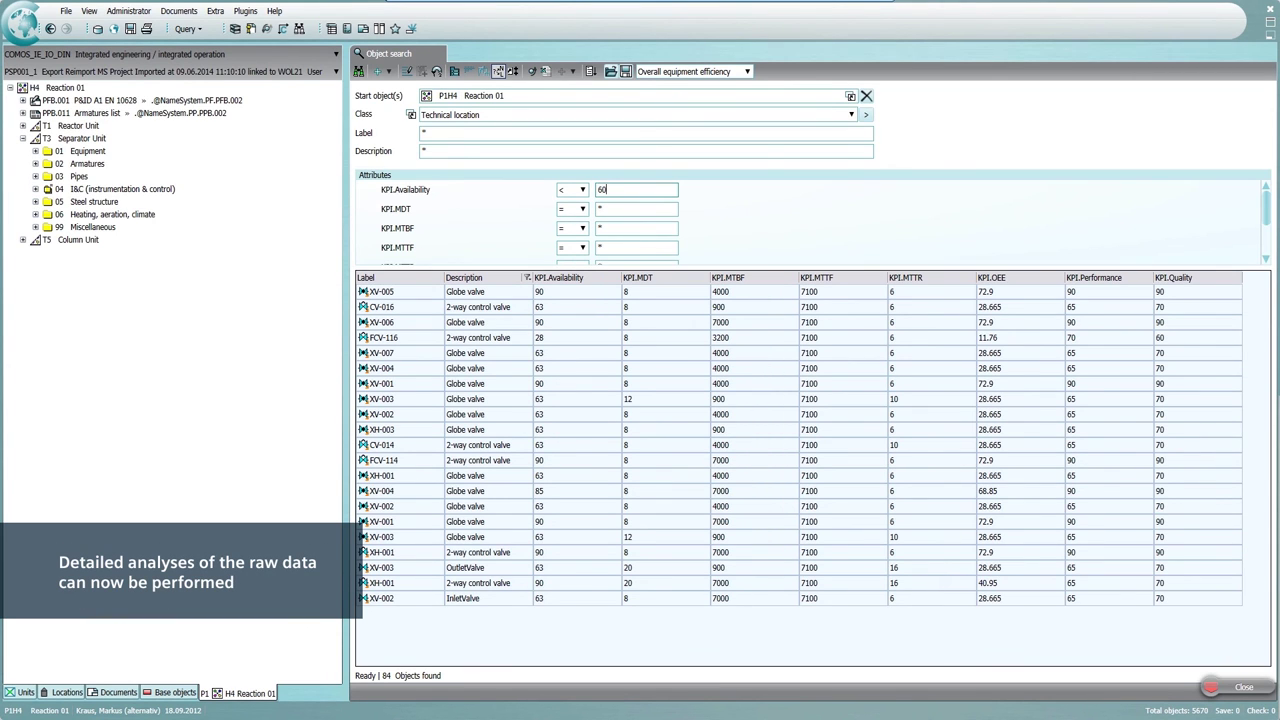
{"action": "key", "text": "Return"}
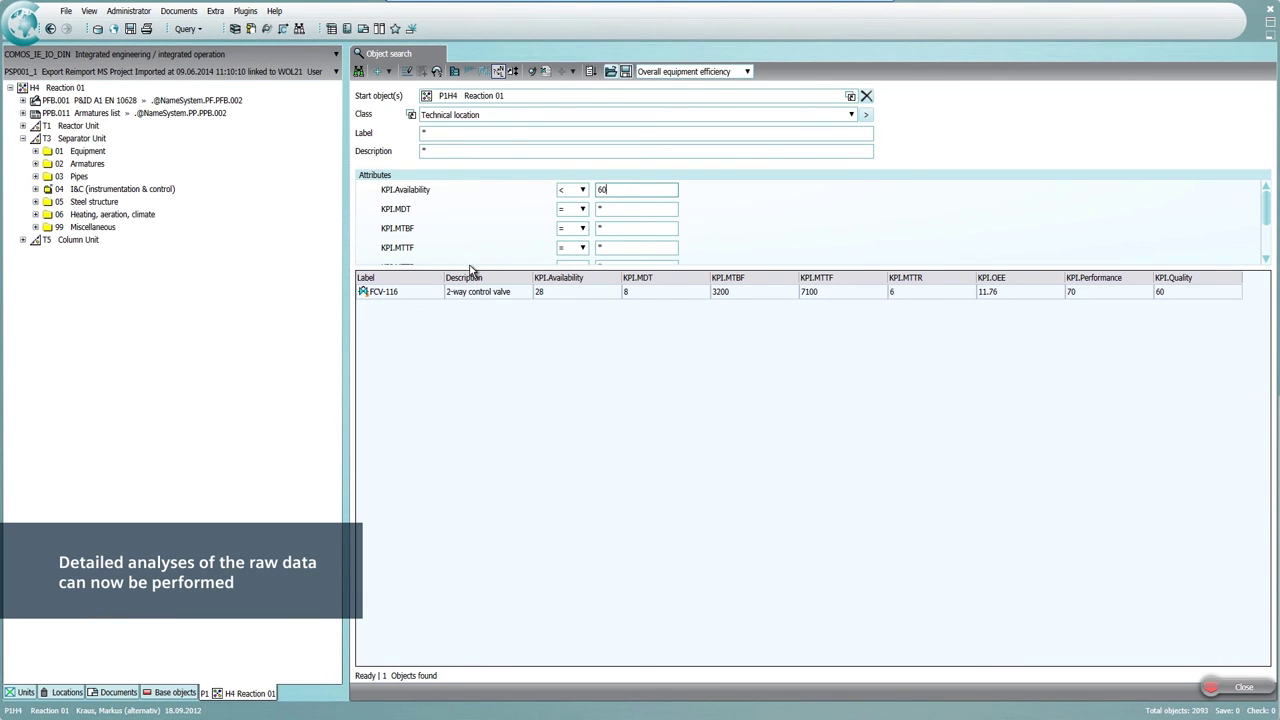
Step: Navigate from FCV-116 to the plant tree and open VA242 general armature's properties
{"action": "right_click", "coordinate": [411, 292]}
{"action": "mouse_move", "coordinate": [458, 472]}
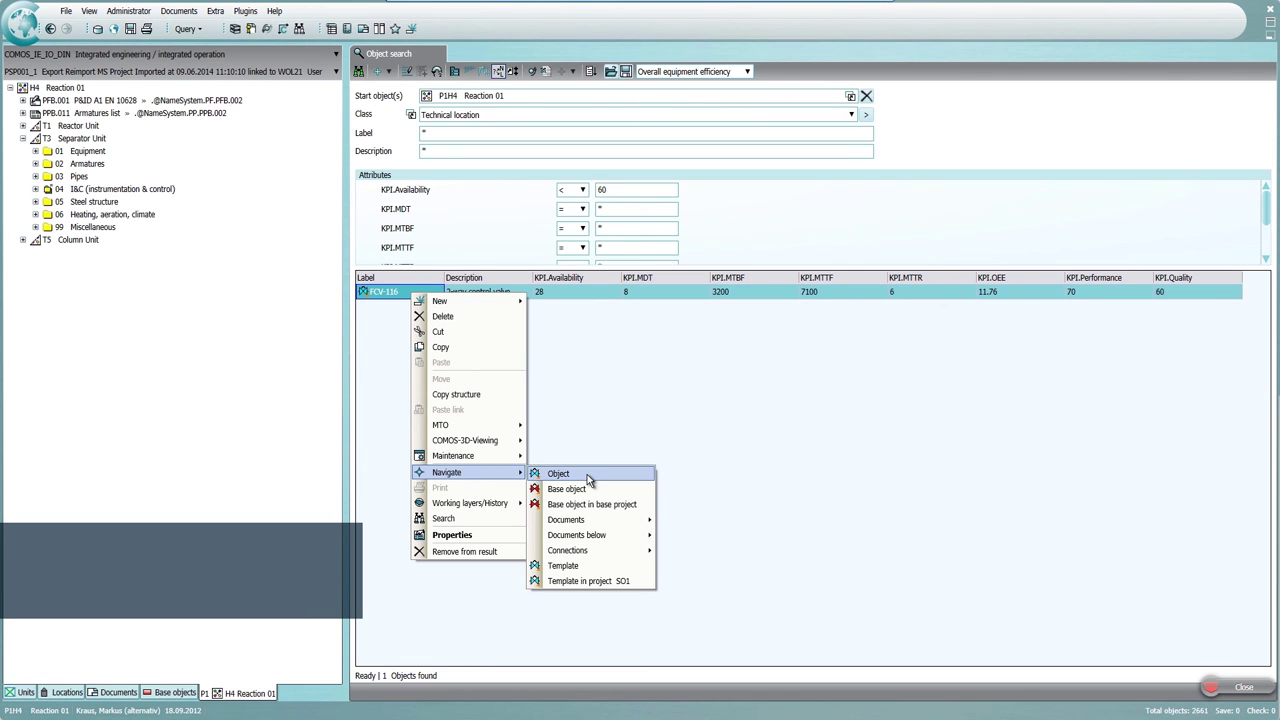
{"action": "left_click", "coordinate": [587, 475]}
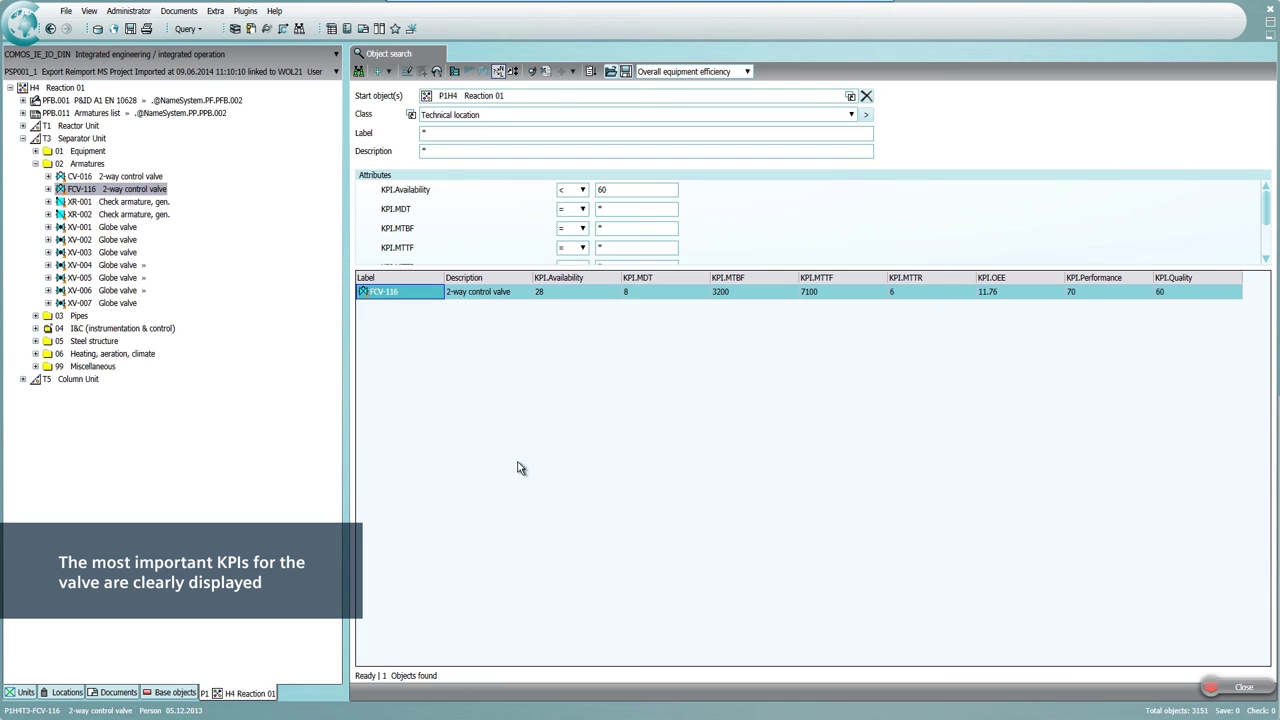
{"action": "left_click", "coordinate": [48, 190]}
{"action": "left_click", "coordinate": [108, 279]}
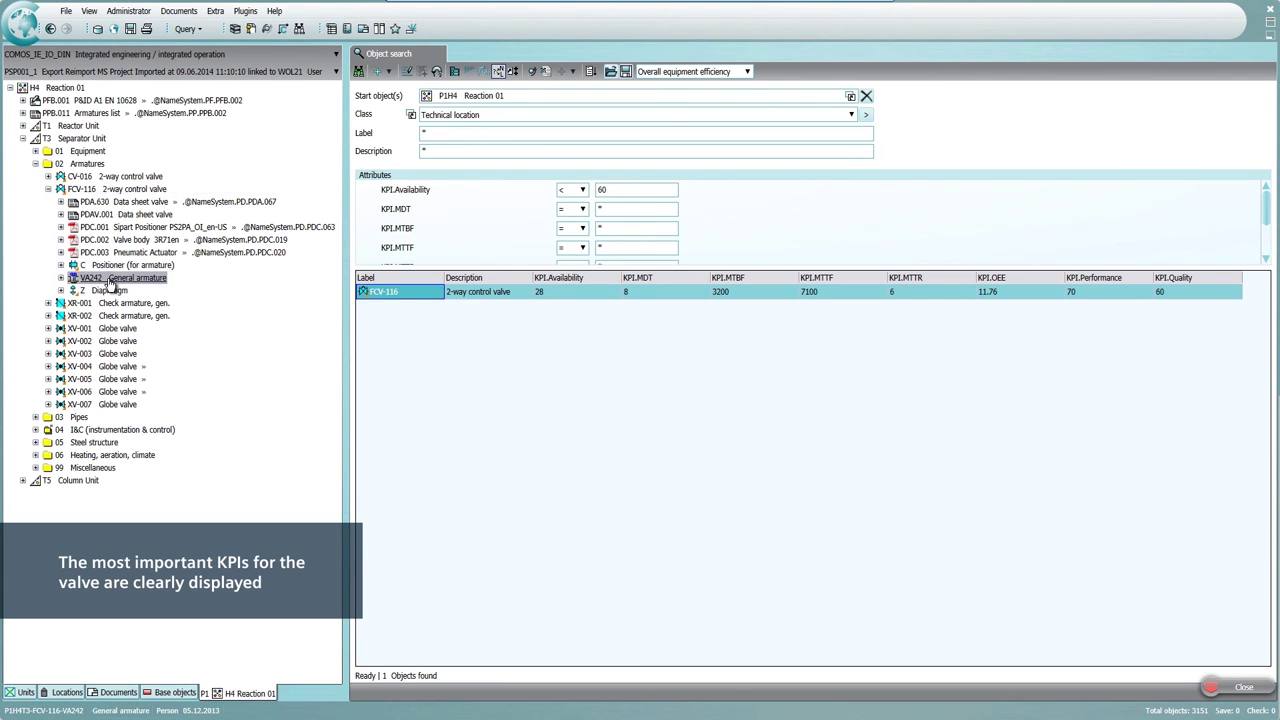
{"action": "double_click", "coordinate": [108, 279]}
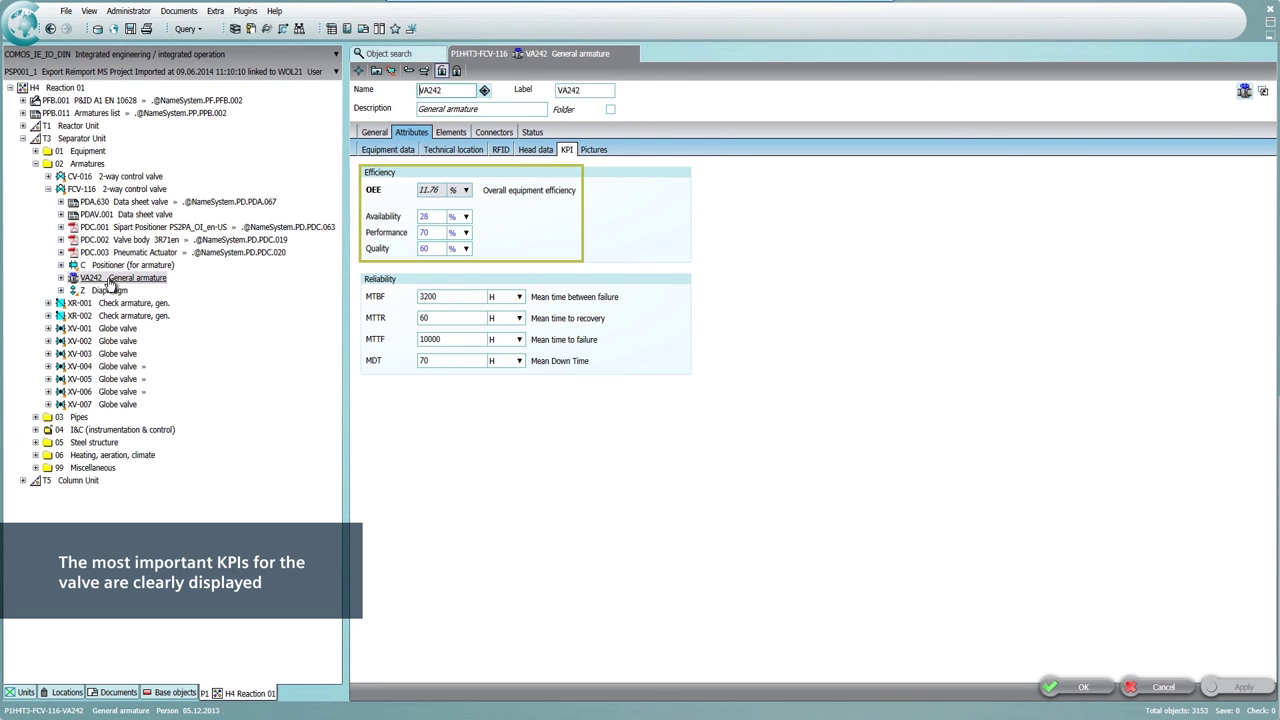
{"action": "left_click", "coordinate": [61, 278]}
Step: Change maintenance plan strategy B's interval from 6 to 3 months, making next date 2014.08.08
{"action": "double_click", "coordinate": [110, 291]}
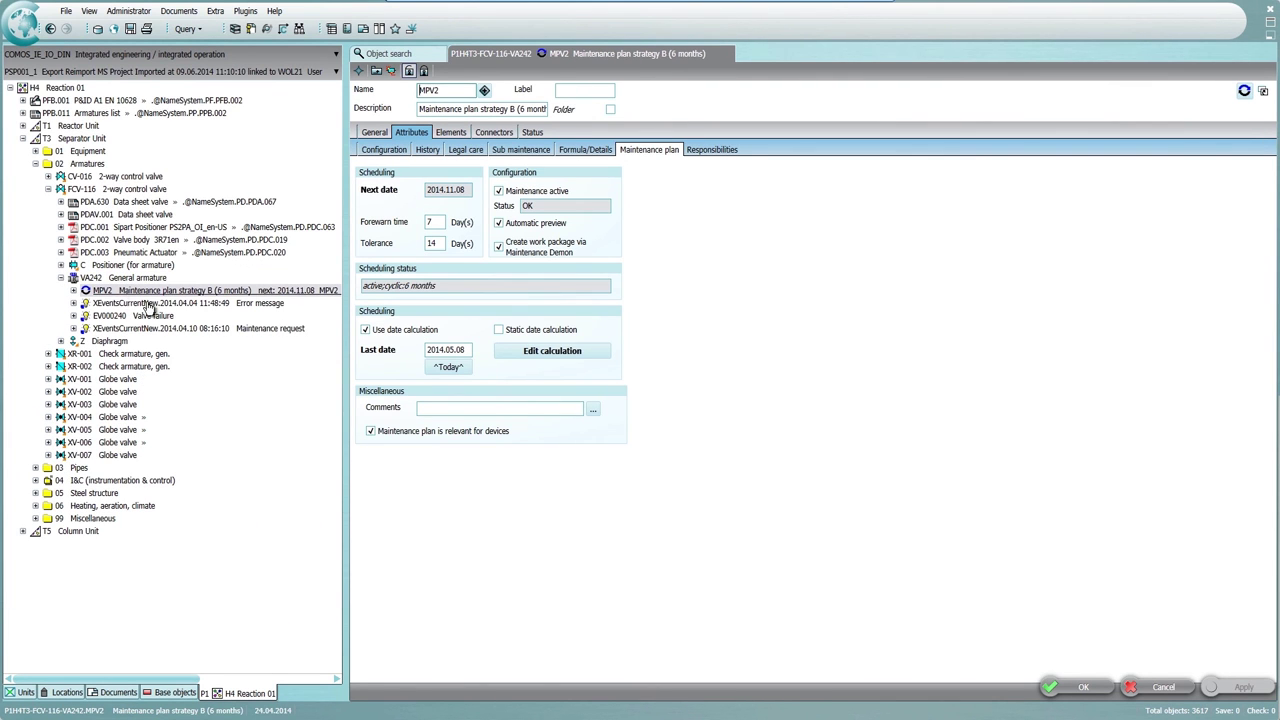
{"action": "left_click", "coordinate": [541, 352]}
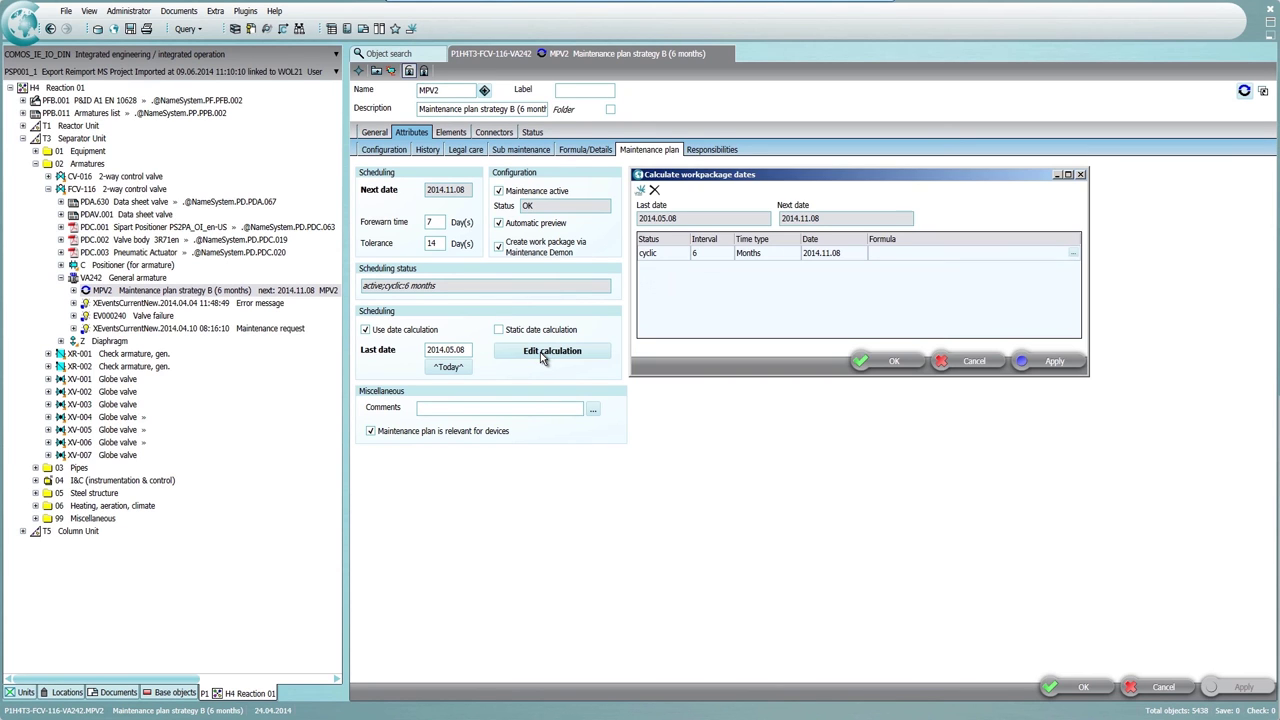
{"action": "left_click", "coordinate": [703, 253]}
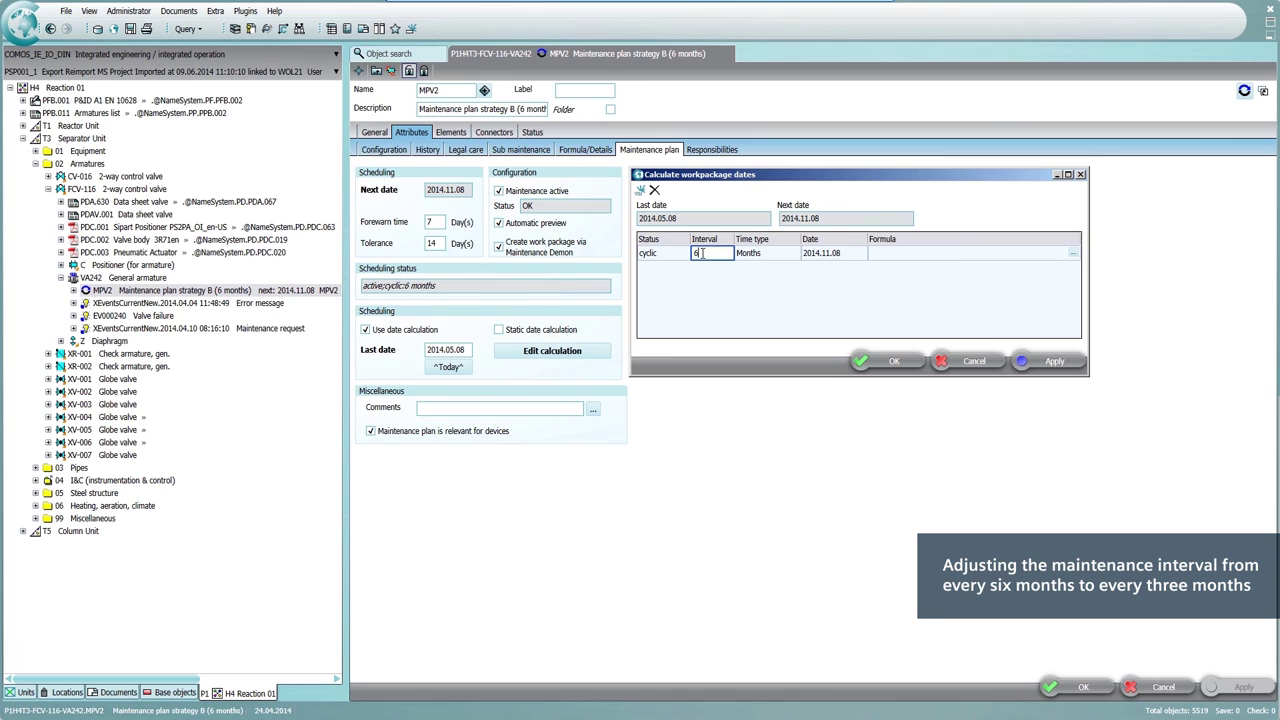
{"action": "key", "text": "BackSpace"}
{"action": "type", "text": "3"}
{"action": "left_click", "coordinate": [1054, 362]}
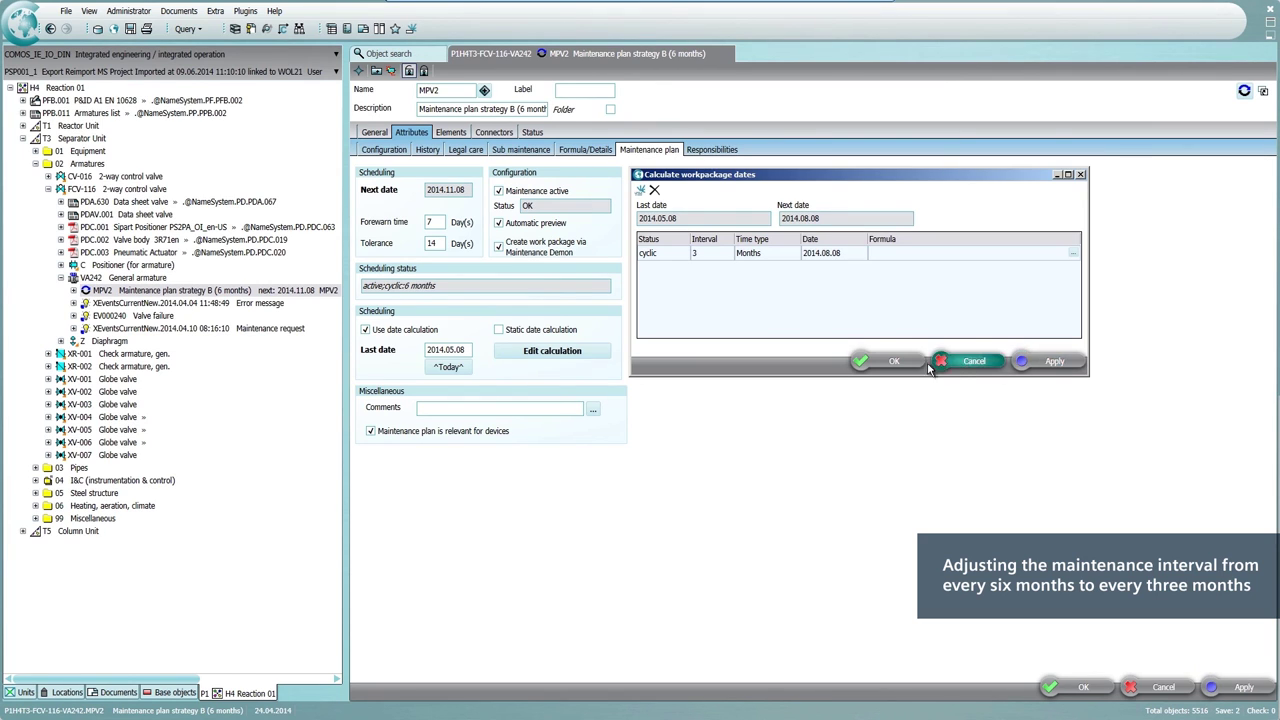
{"action": "left_click", "coordinate": [895, 363]}
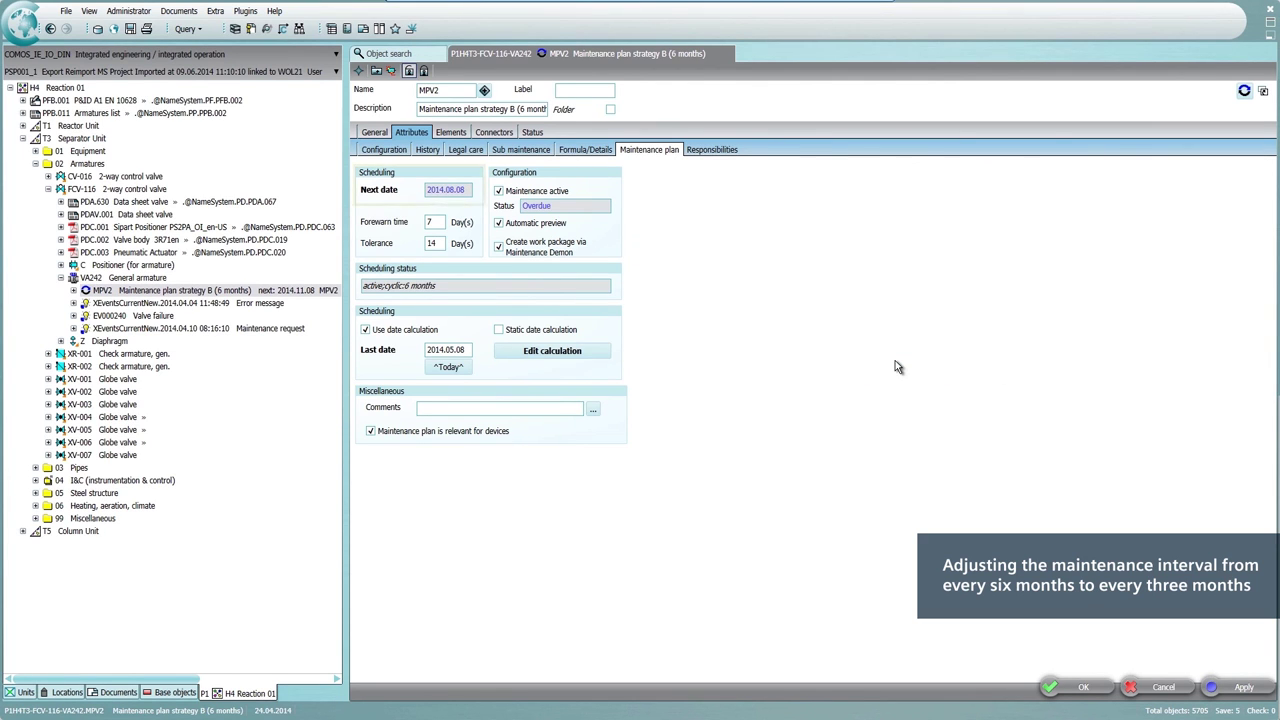